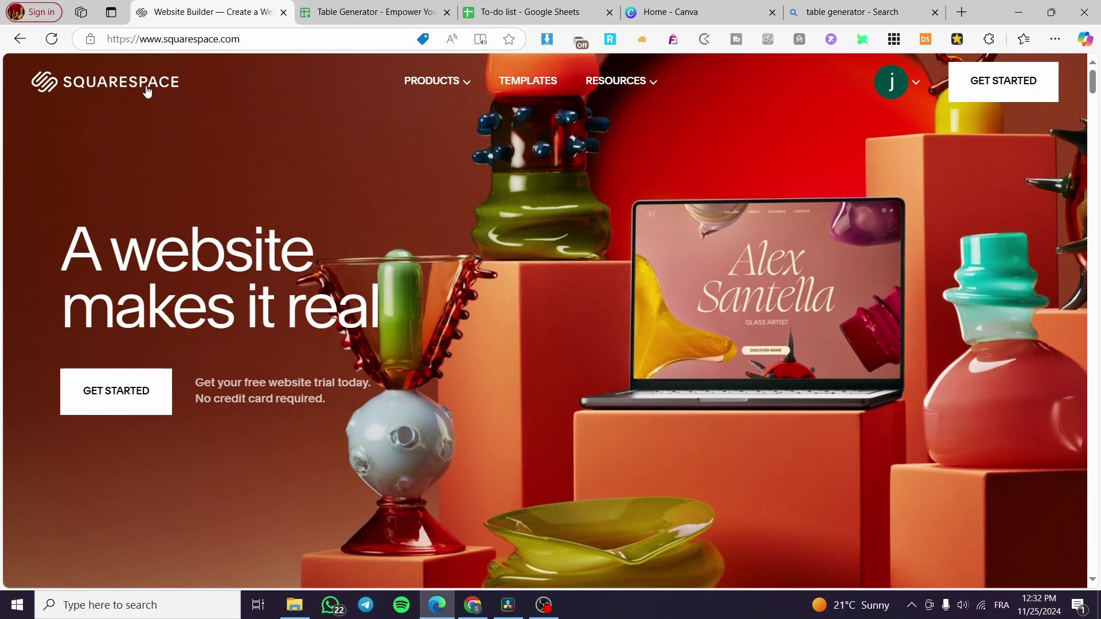
- Go to the account dashboard and open the Jack Designs website at mustard-magnolia-x34b.squarespace.com
click(913, 84)
click(837, 194)
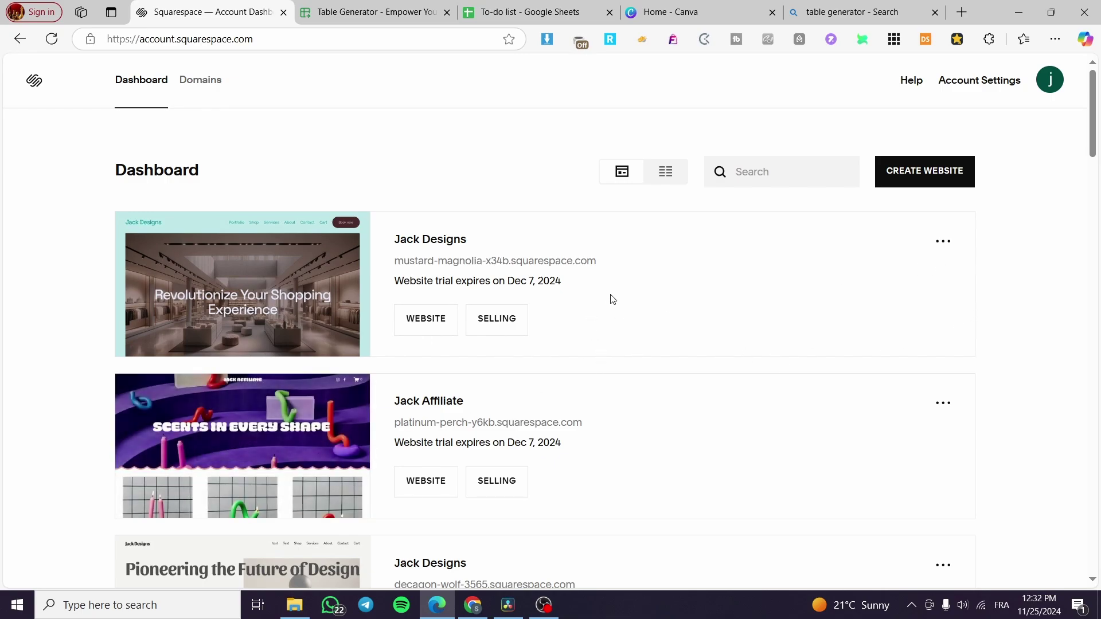
scroll(564, 442, down, 1)
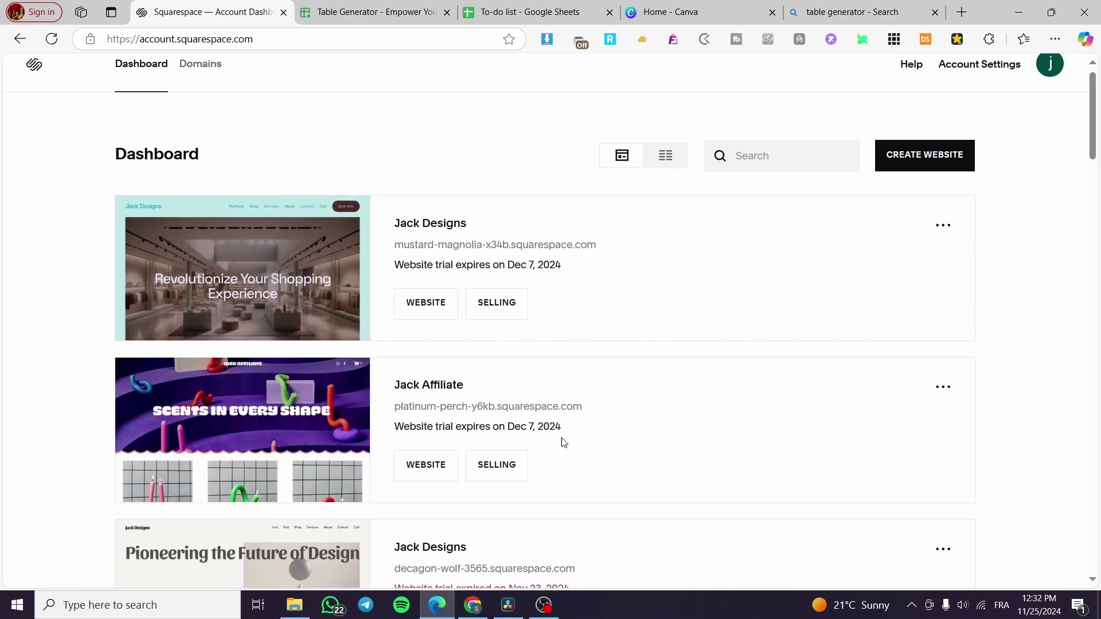
scroll(564, 442, down, 10)
scroll(597, 425, up, 10)
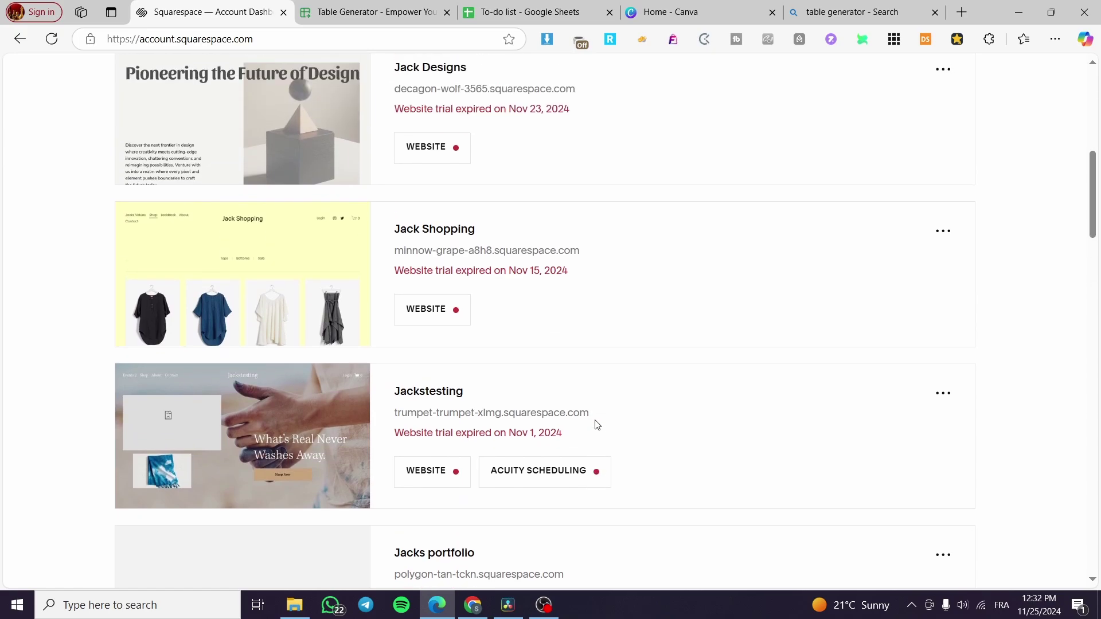
scroll(292, 431, down, 4)
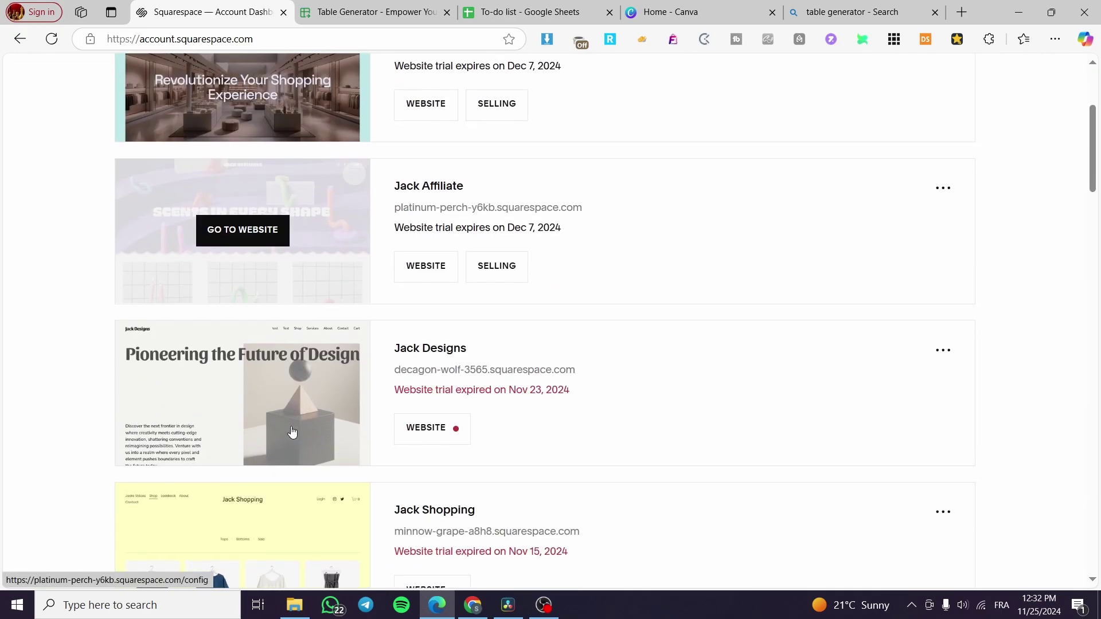
scroll(240, 435, up, 4)
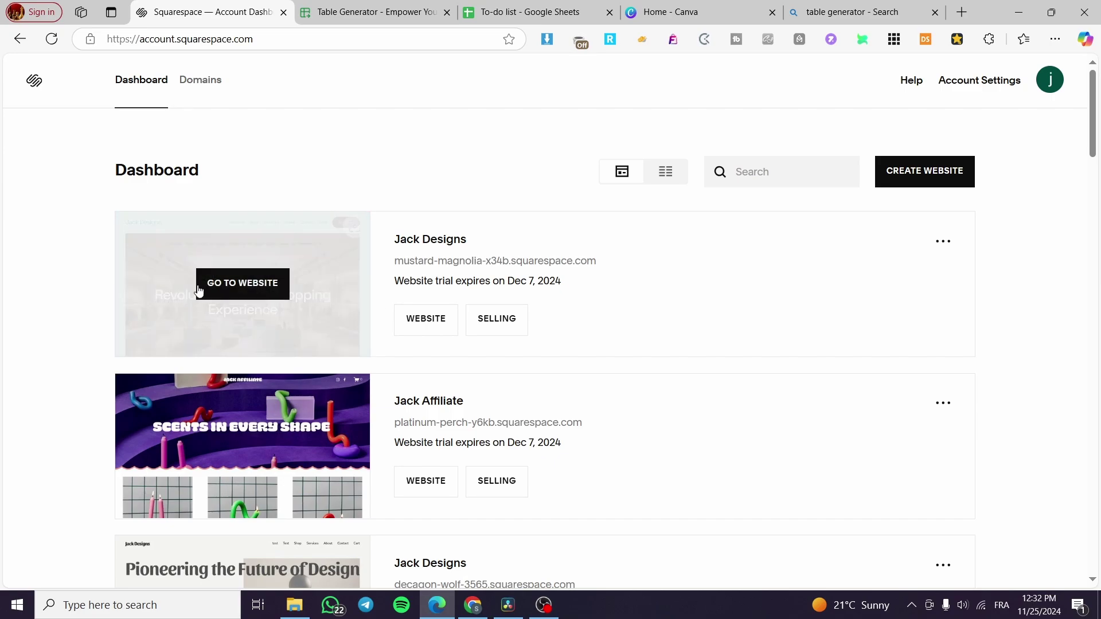
click(241, 293)
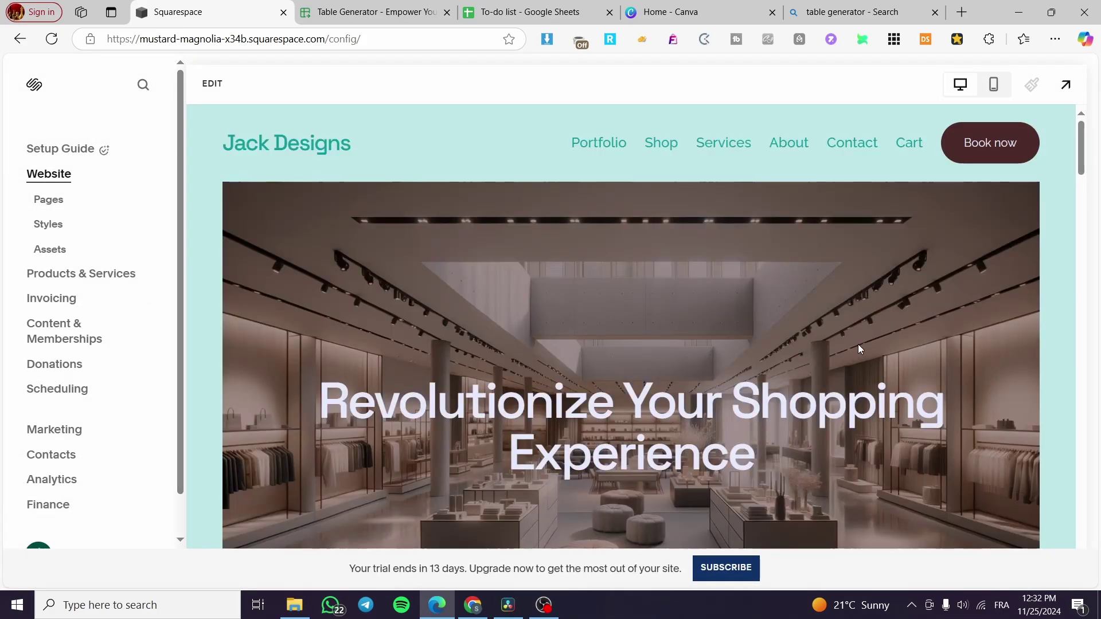
- Look through the Jack Designs home page, from the hero banner down to the products and appointment booking sections
scroll(856, 344, down, 3)
scroll(746, 366, down, 7)
scroll(666, 363, down, 8)
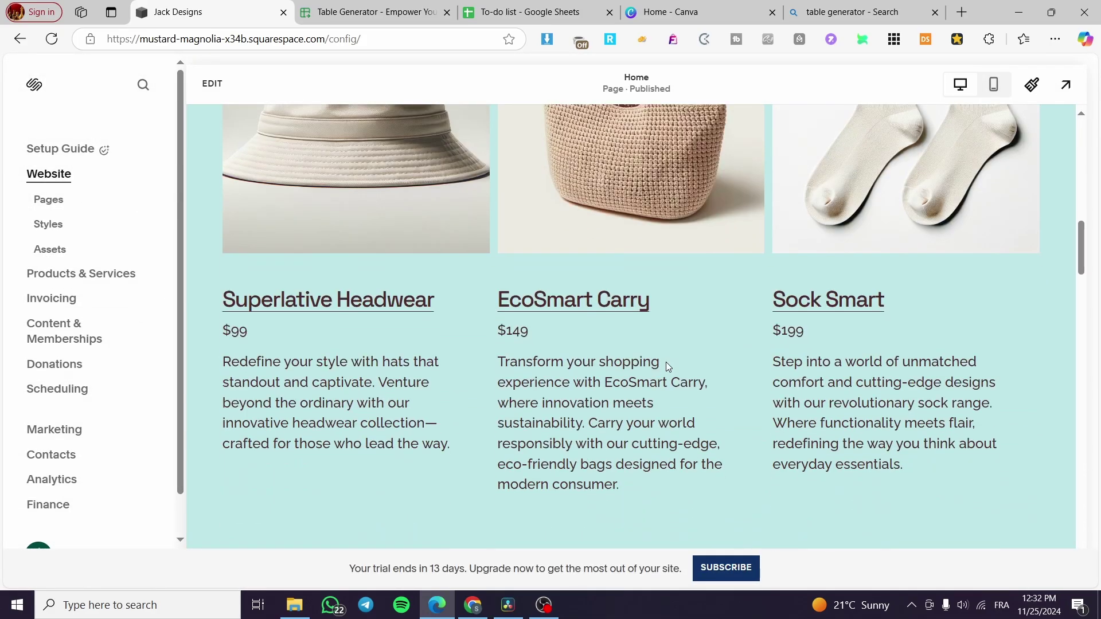
scroll(666, 363, up, 1)
scroll(665, 364, down, 9)
scroll(665, 361, up, 11)
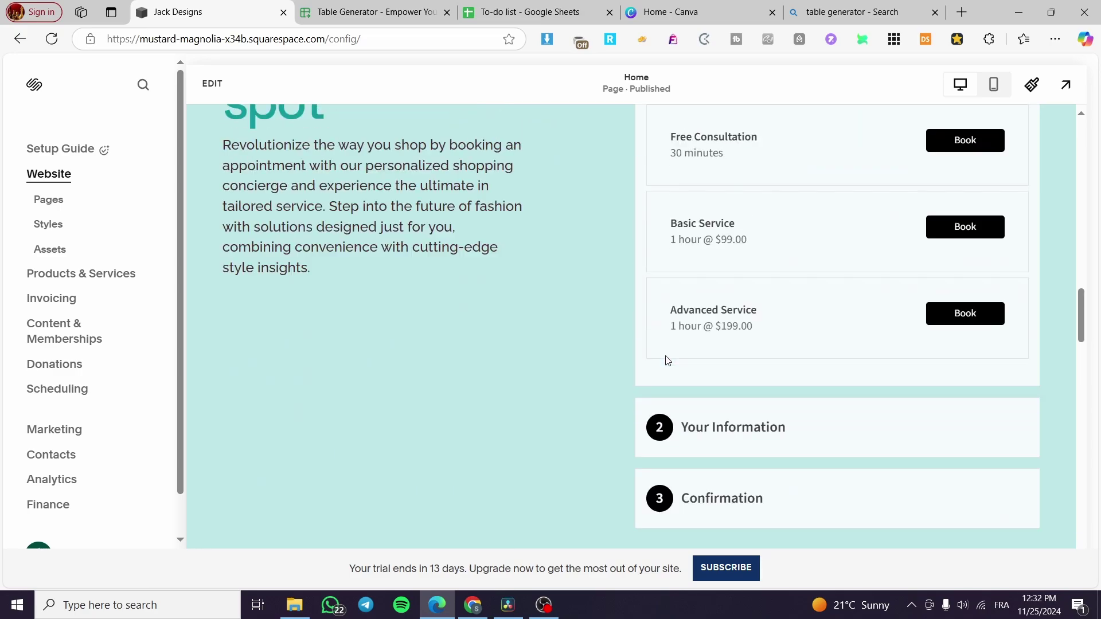
scroll(707, 364, up, 10)
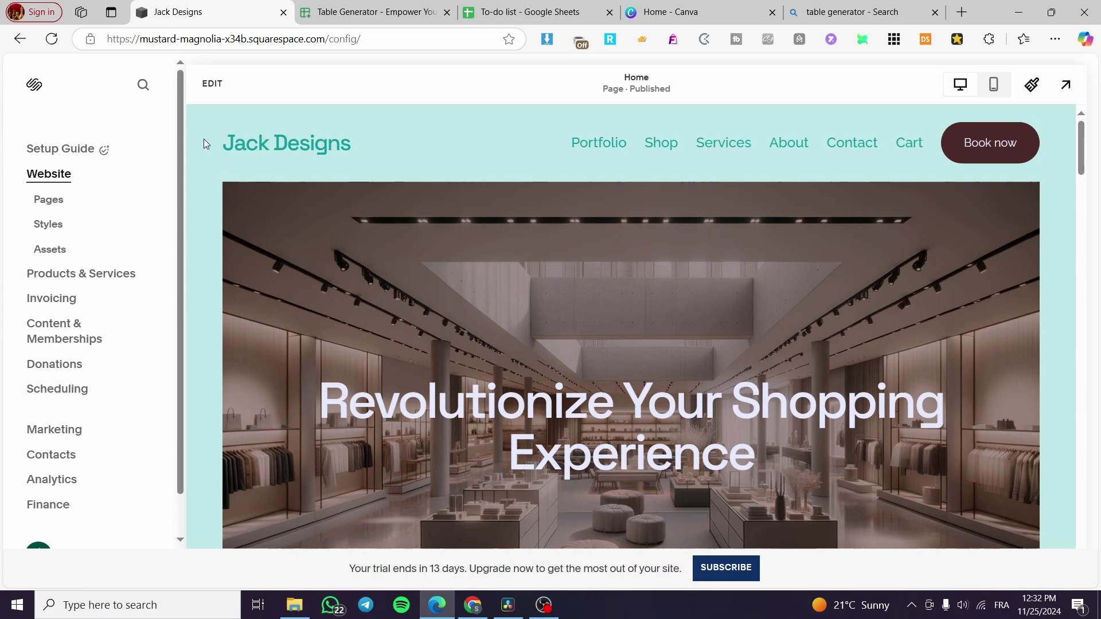
- Open the site's About page in editing mode
click(61, 205)
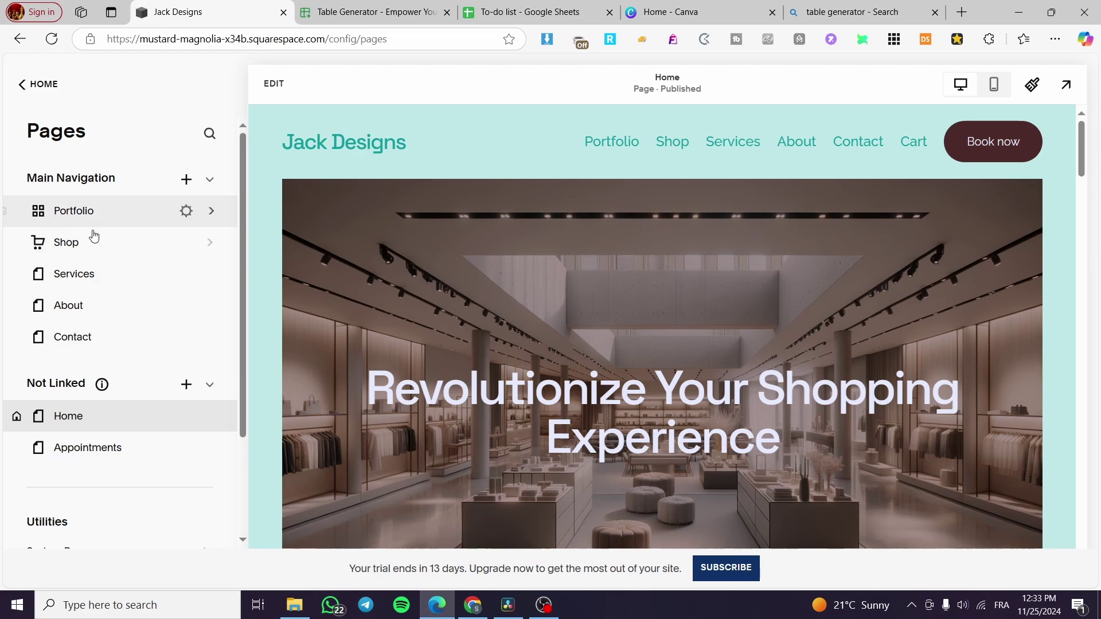
click(82, 307)
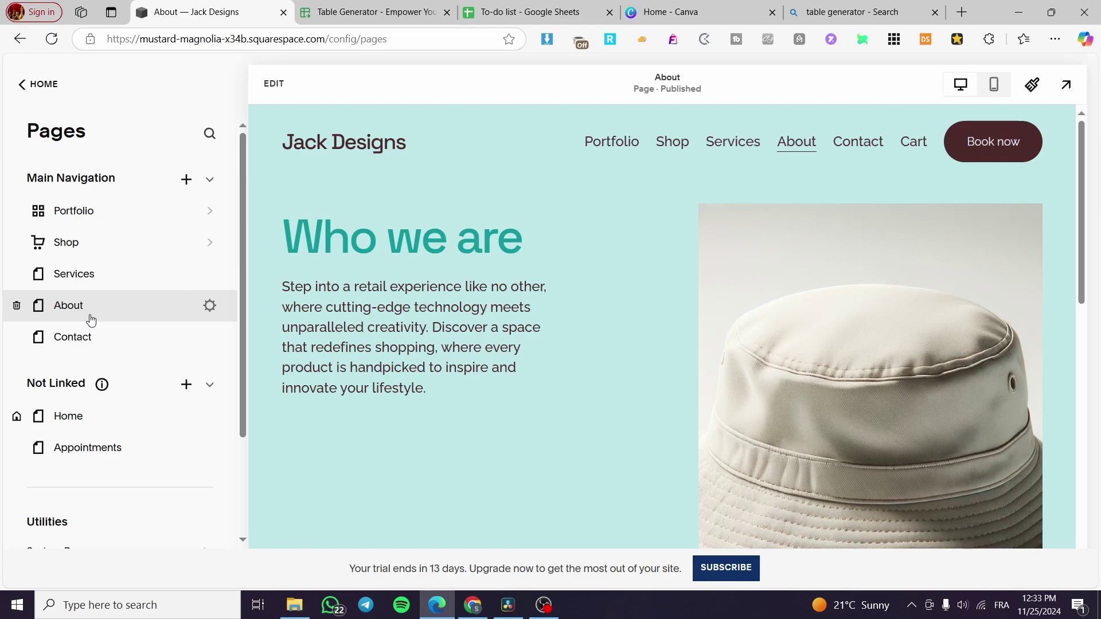
click(267, 83)
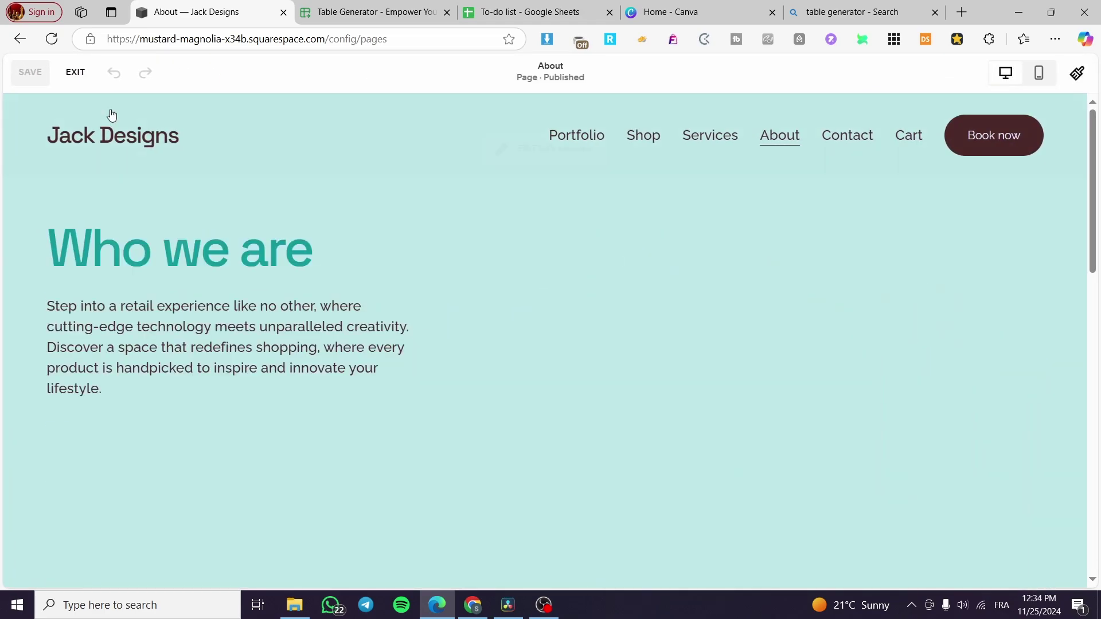
- Add a blank section to the About page between the "Who we are" and "Take the Leap" sections
scroll(736, 352, down, 10)
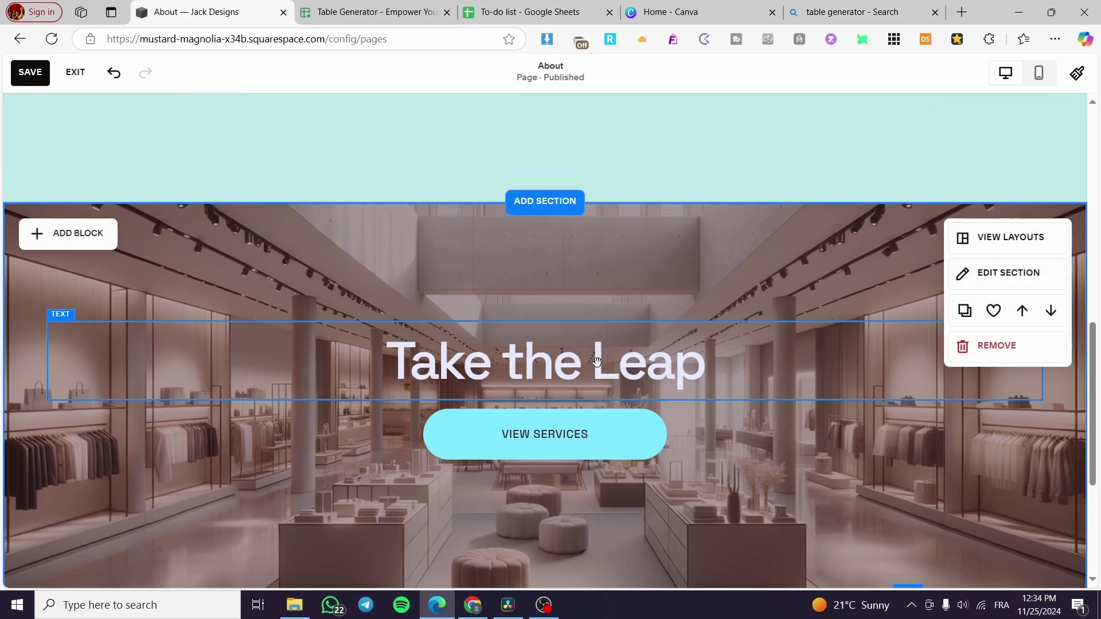
scroll(614, 359, up, 8)
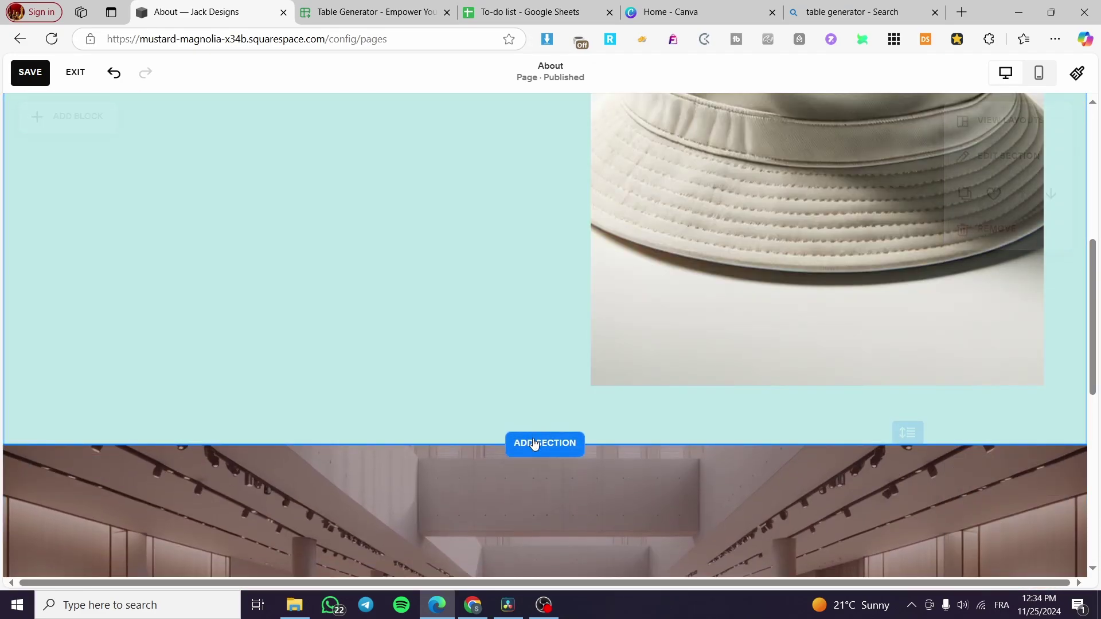
click(542, 450)
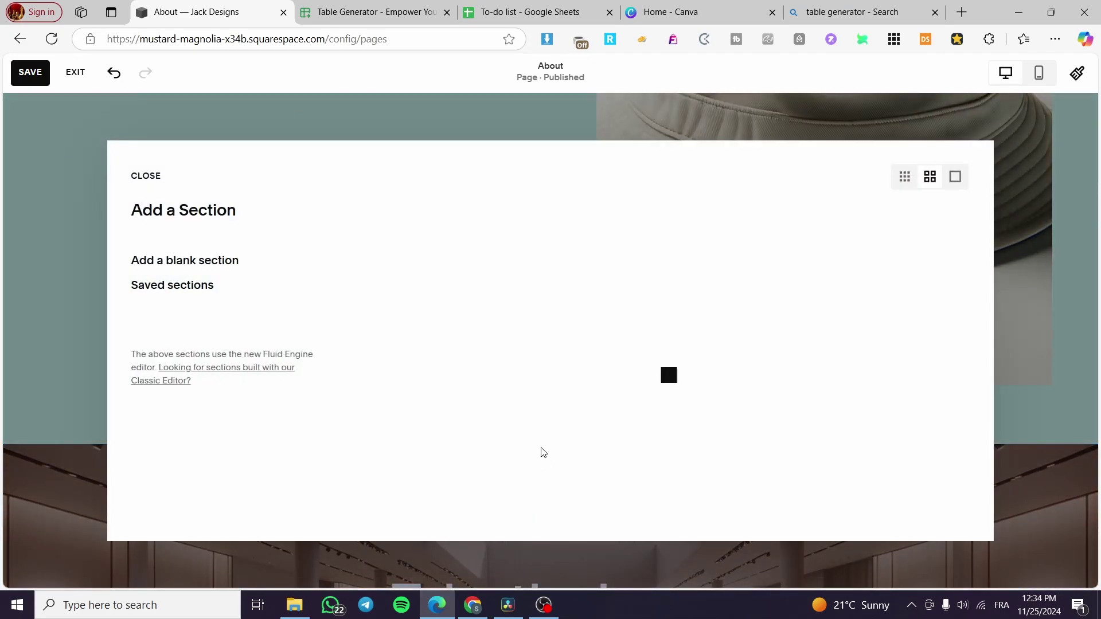
click(172, 265)
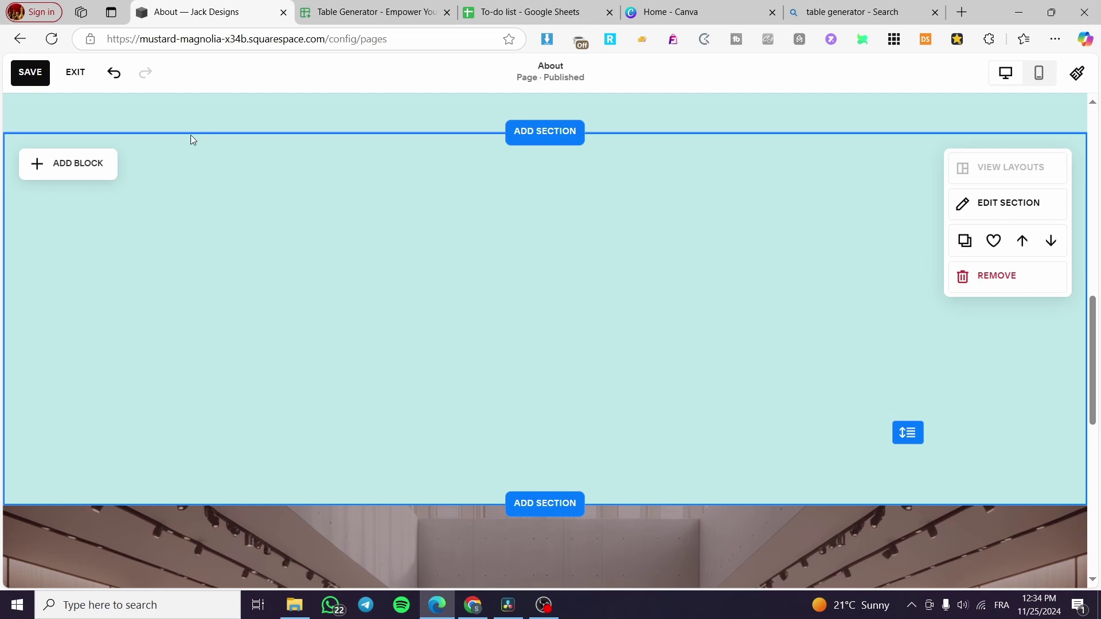
- Review the blank section's design and background options and apply the Lightest 1 color theme to it
click(1003, 203)
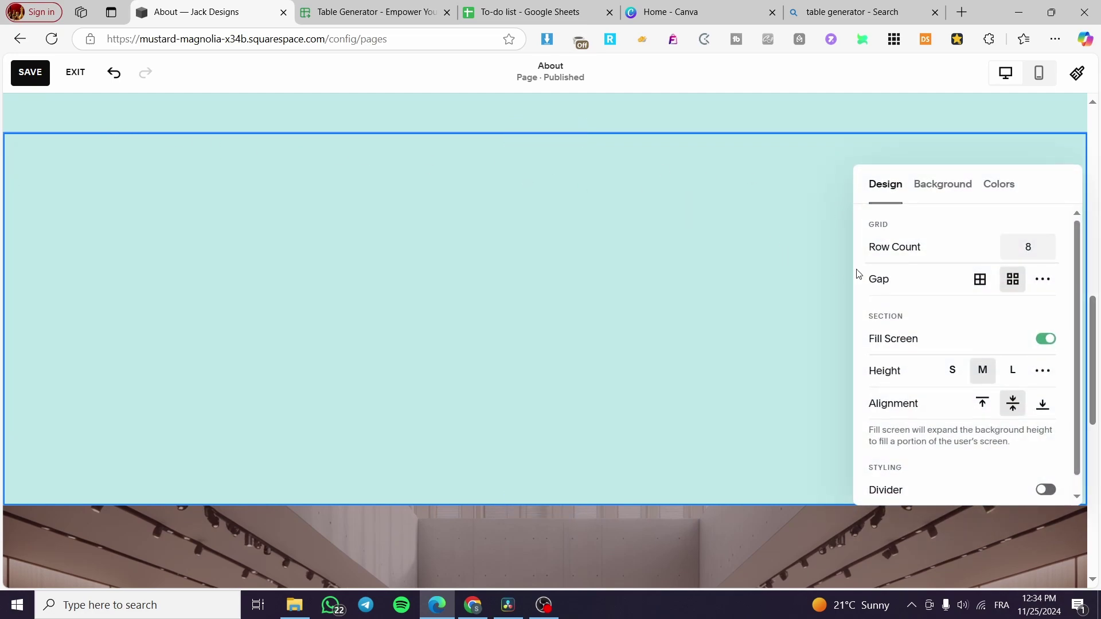
click(937, 190)
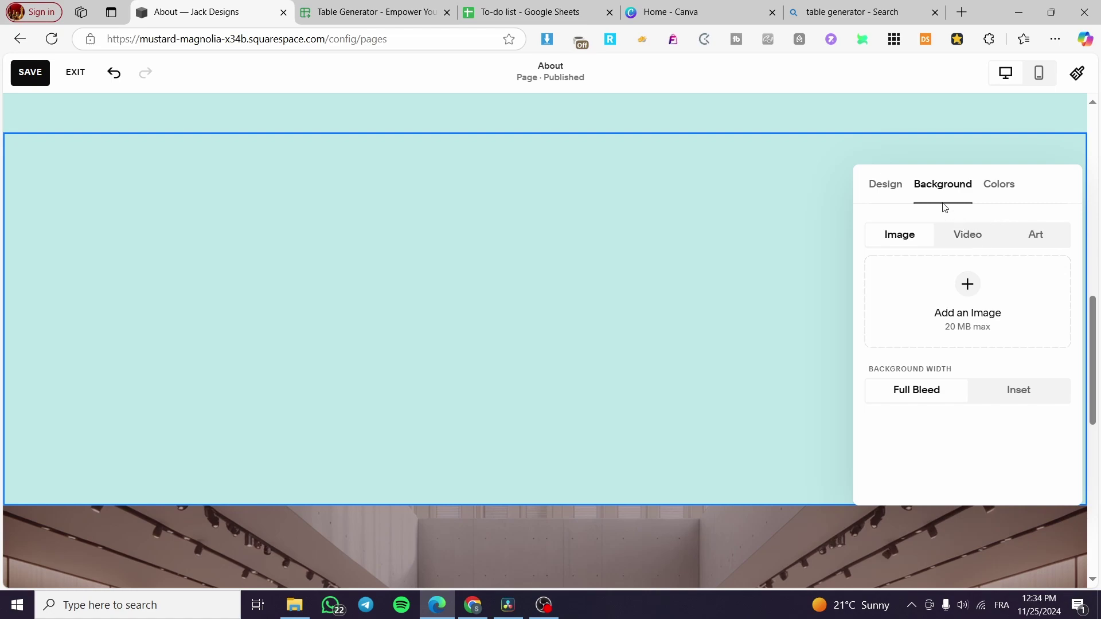
click(885, 186)
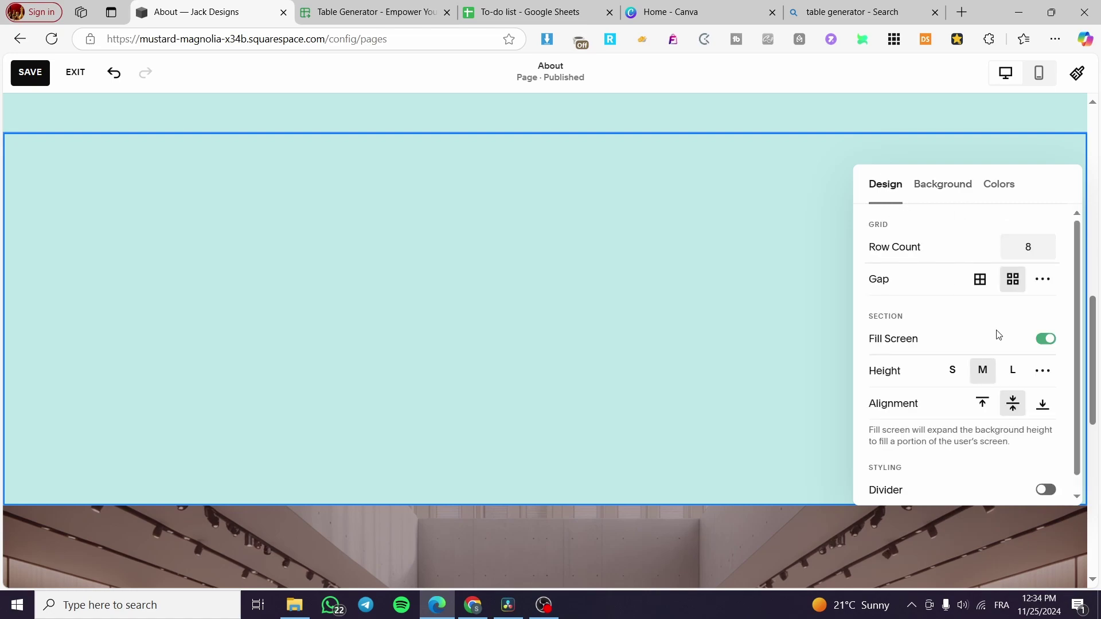
scroll(995, 334, down, 1)
scroll(964, 401, up, 1)
click(1001, 185)
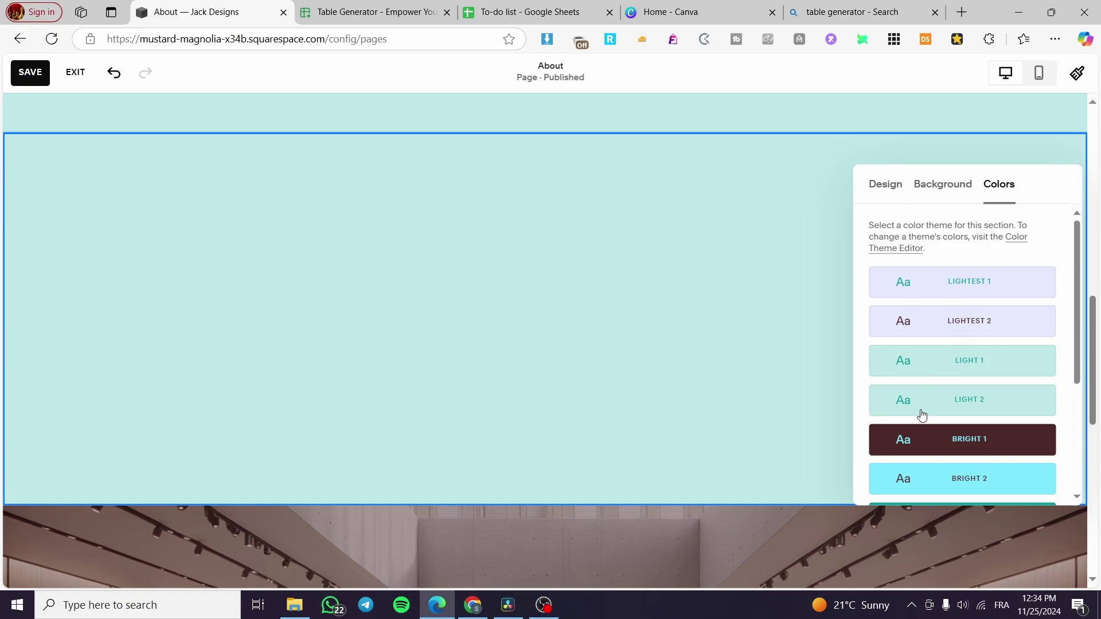
scroll(923, 416, down, 3)
scroll(968, 373, up, 3)
click(972, 285)
click(975, 321)
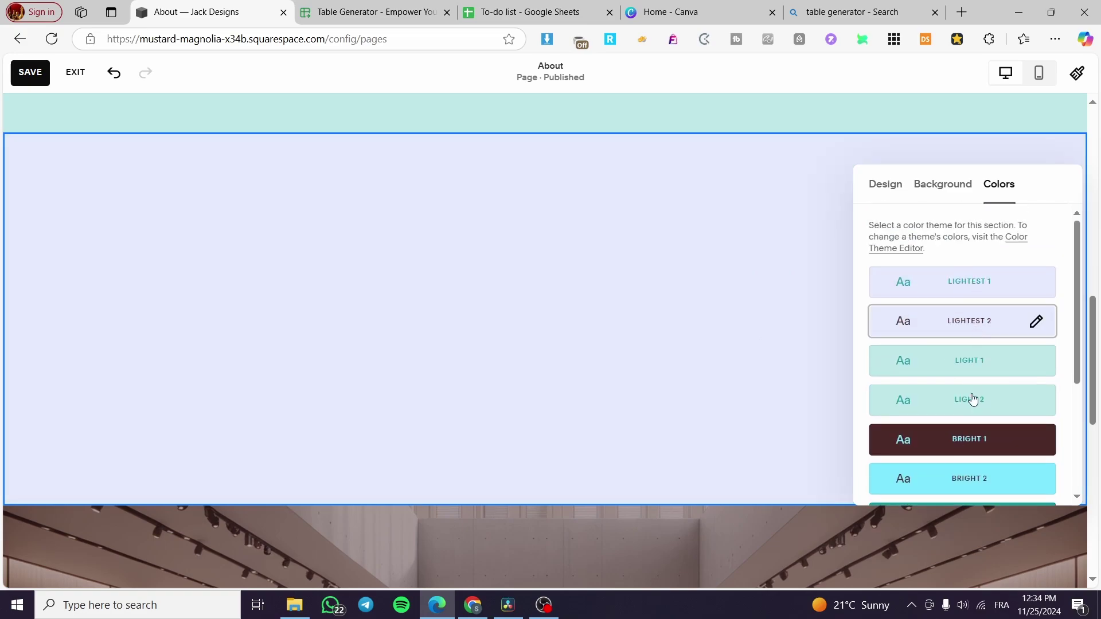
click(1046, 283)
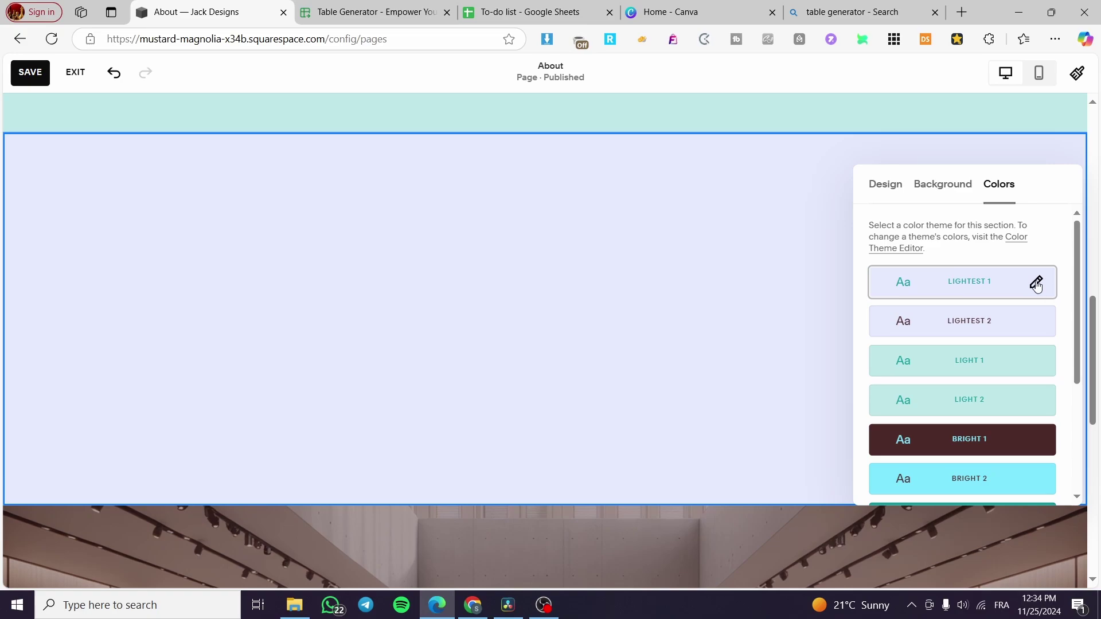
- Edit the Lightest 1 color theme to use a custom white section background, and return to the page editor
click(1035, 282)
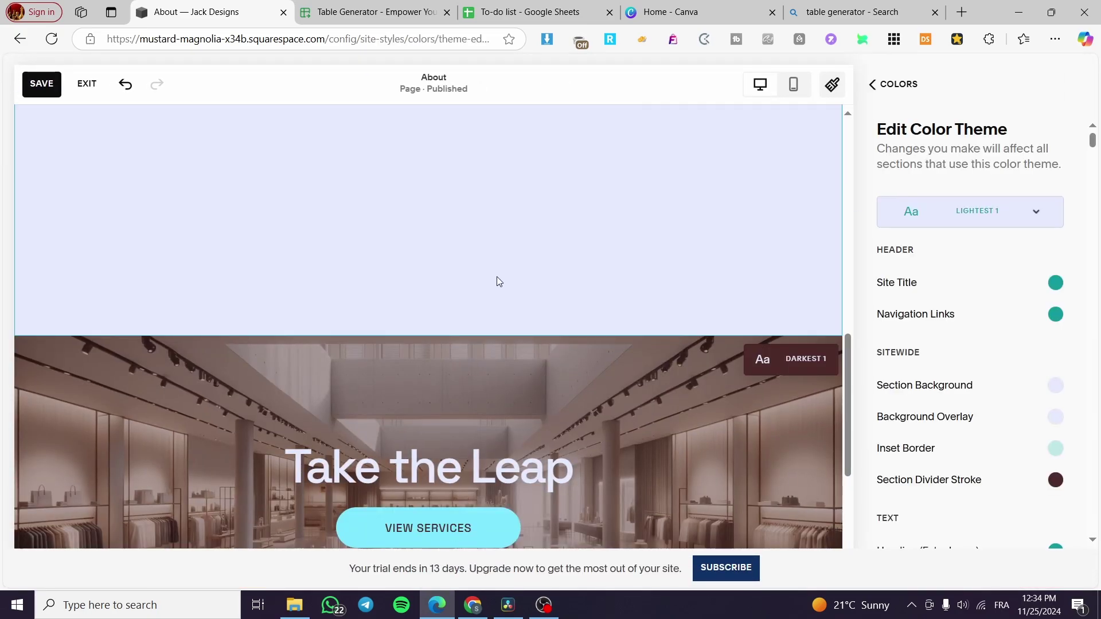
click(1055, 385)
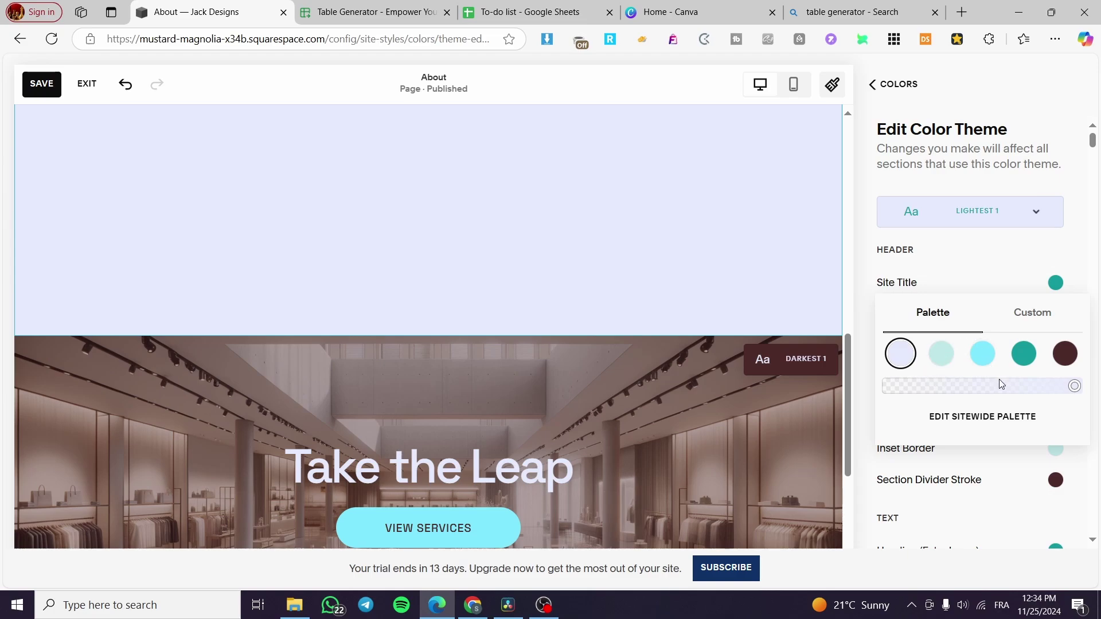
click(1031, 322)
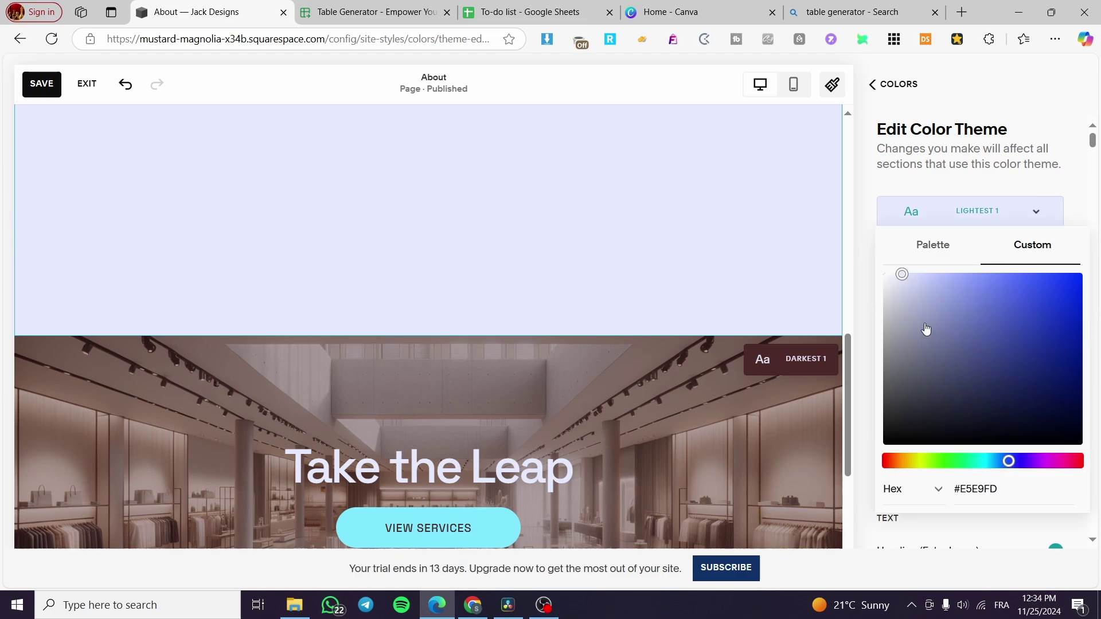
click(884, 276)
click(864, 253)
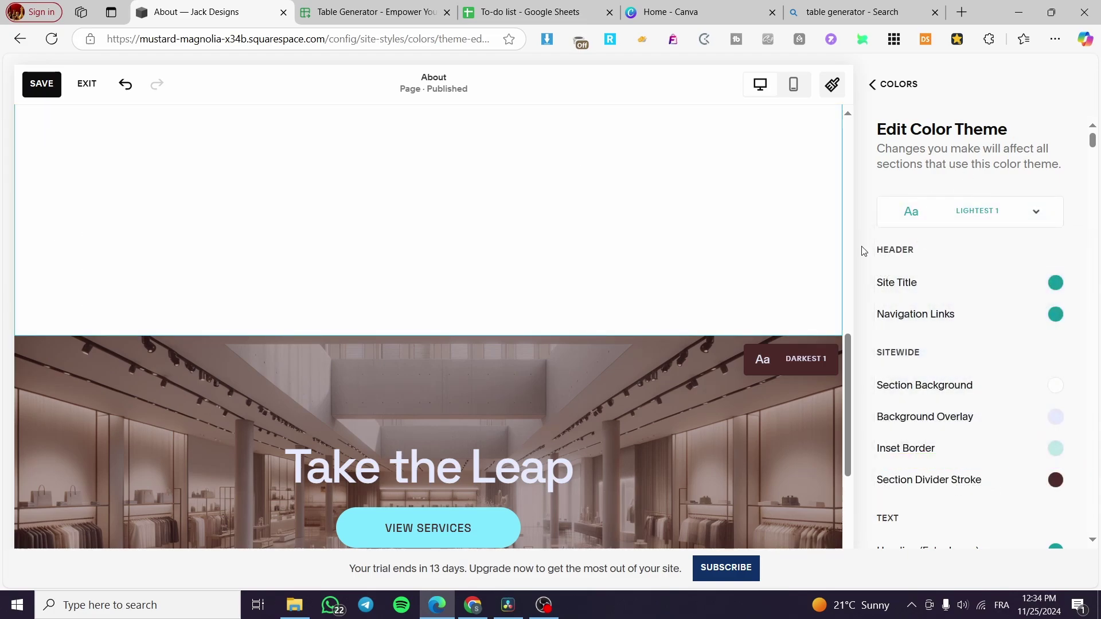
click(893, 86)
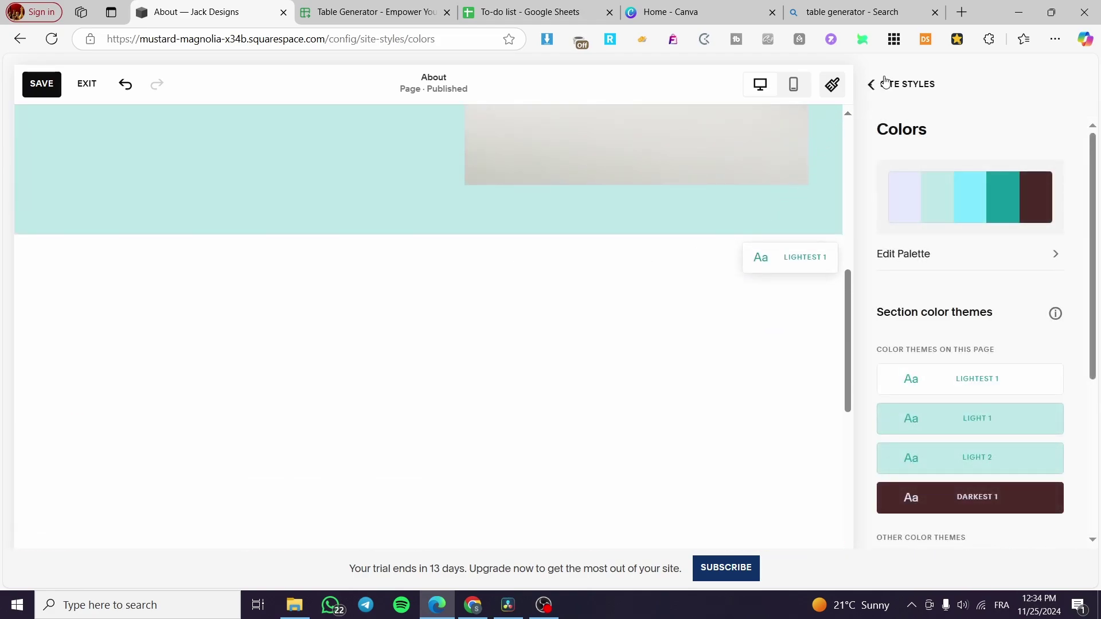
click(885, 83)
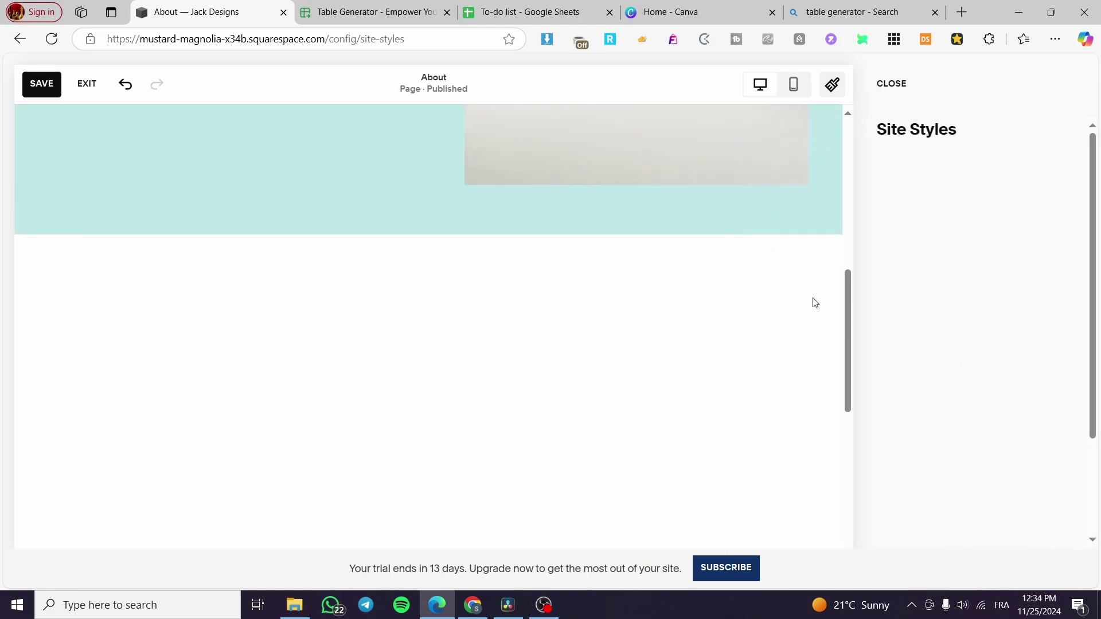
click(878, 85)
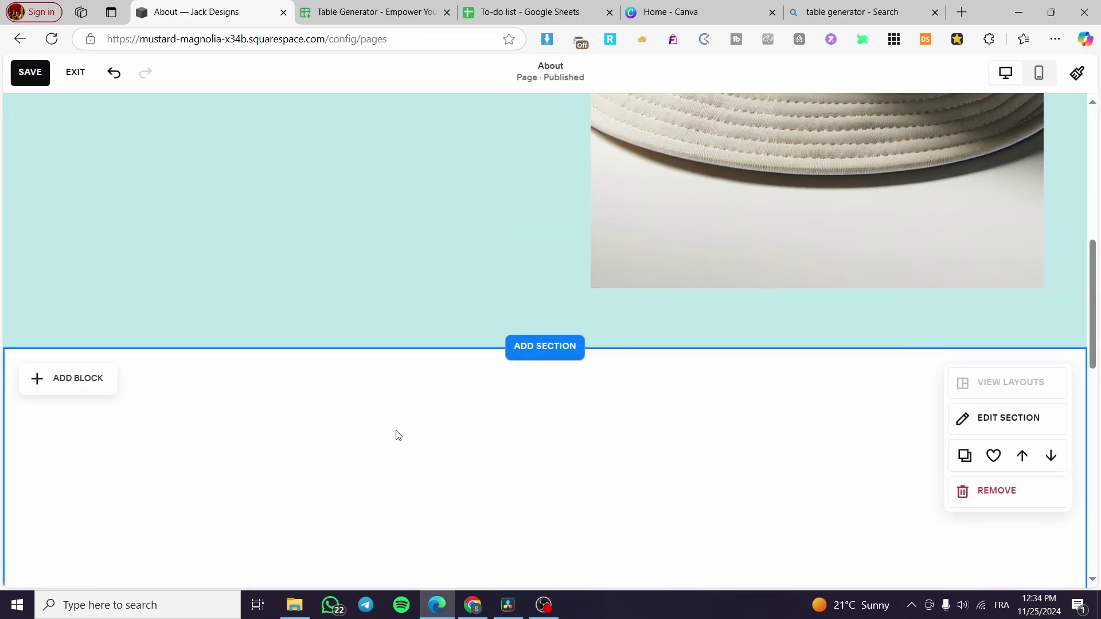
- Look through the basic content blocks available for the white section, and close the list without adding one
scroll(396, 432, down, 4)
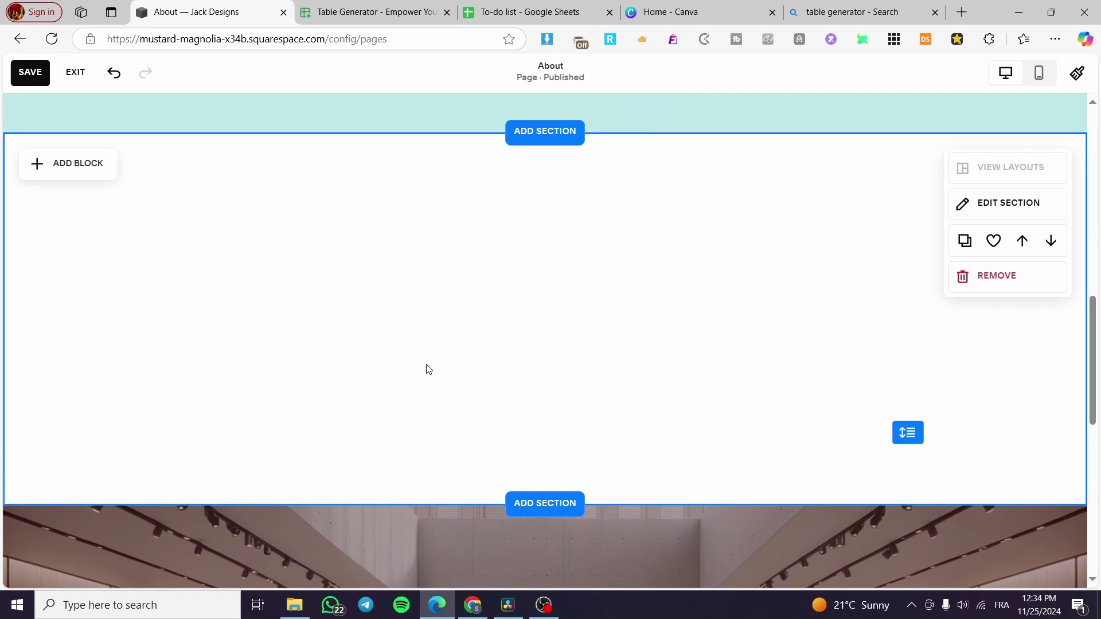
click(96, 180)
click(341, 187)
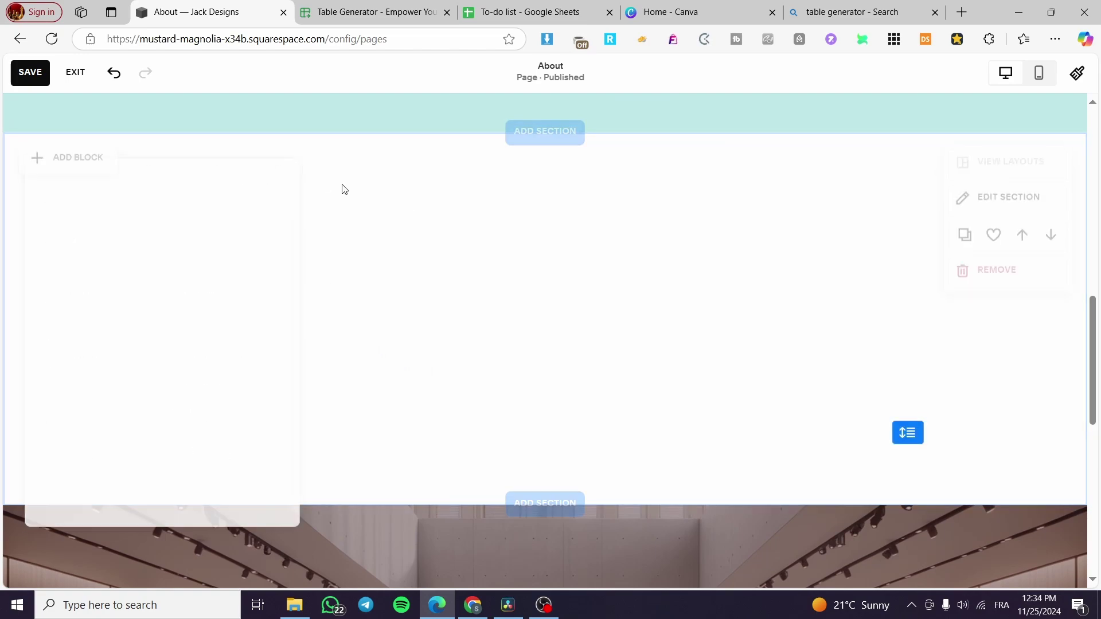
click(107, 160)
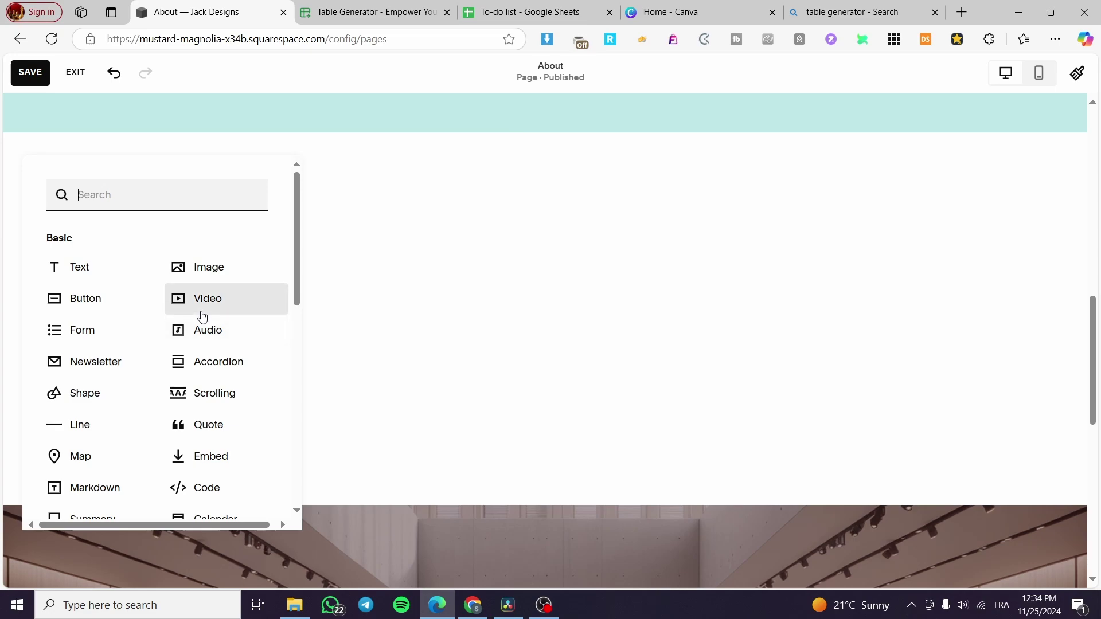
scroll(202, 315, down, 1)
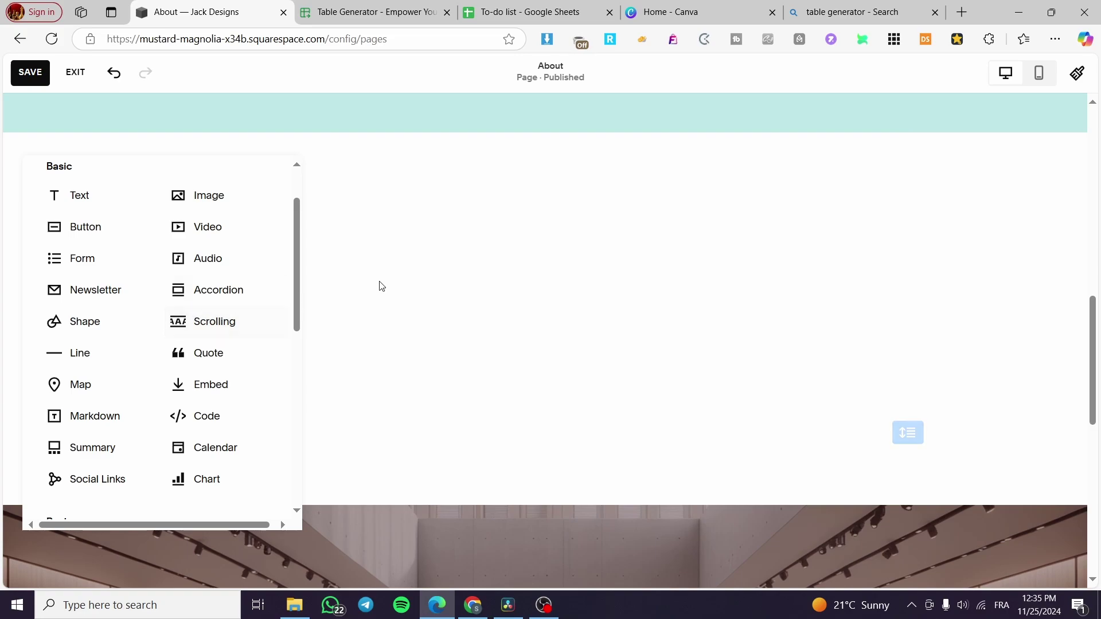
click(525, 304)
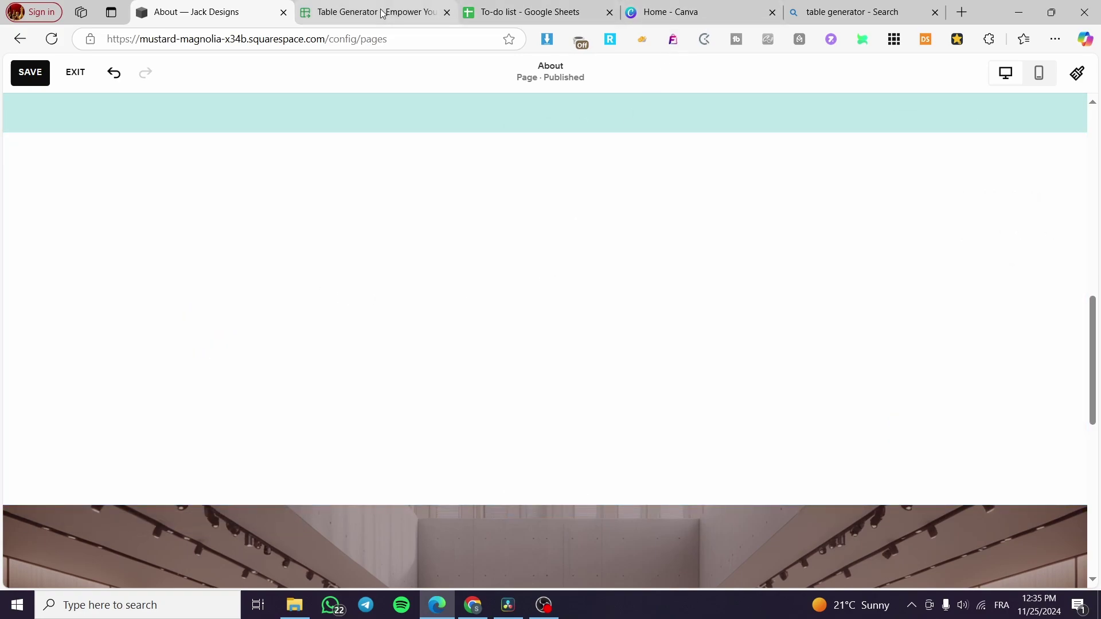
- Examine the Table Generator home page and the To-do list spreadsheet in Google Sheets as possible sources for the table
click(424, 8)
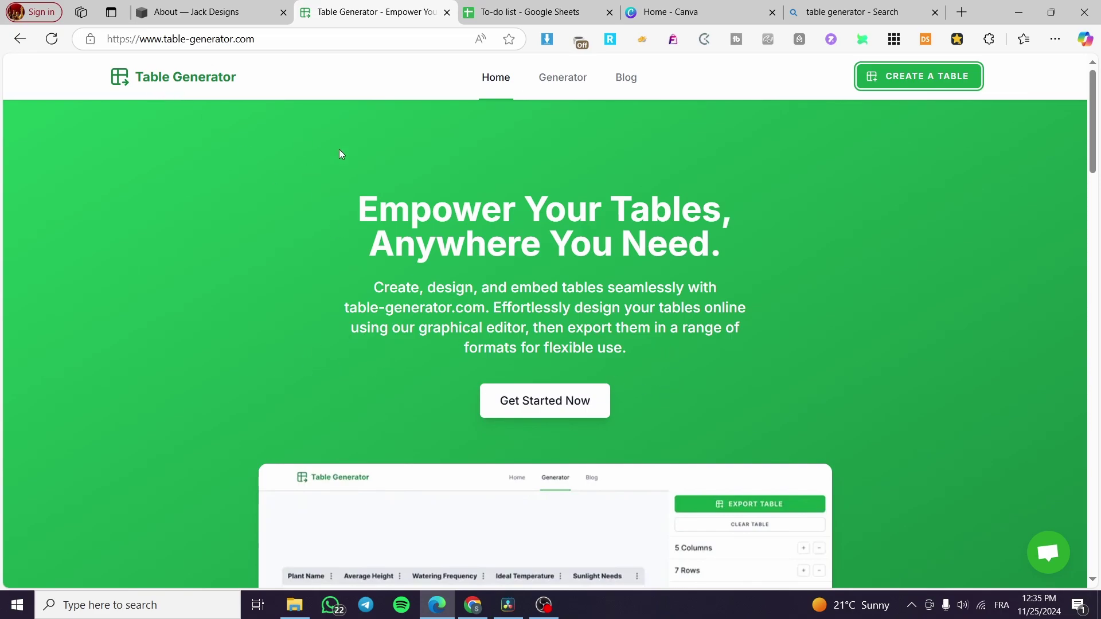
scroll(715, 407, down, 2)
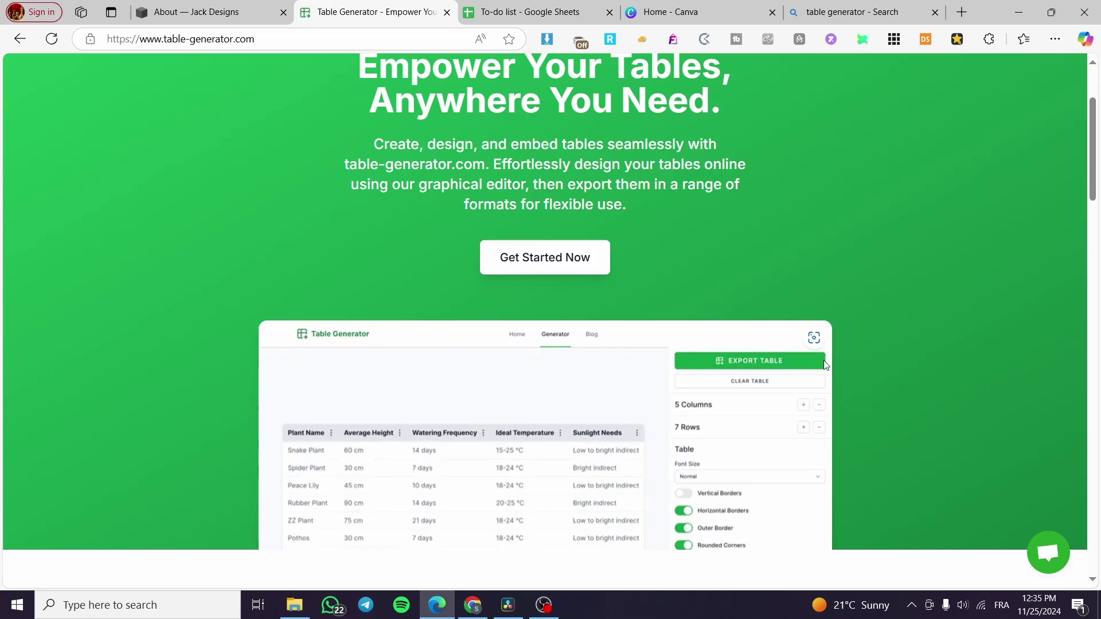
scroll(619, 419, down, 1)
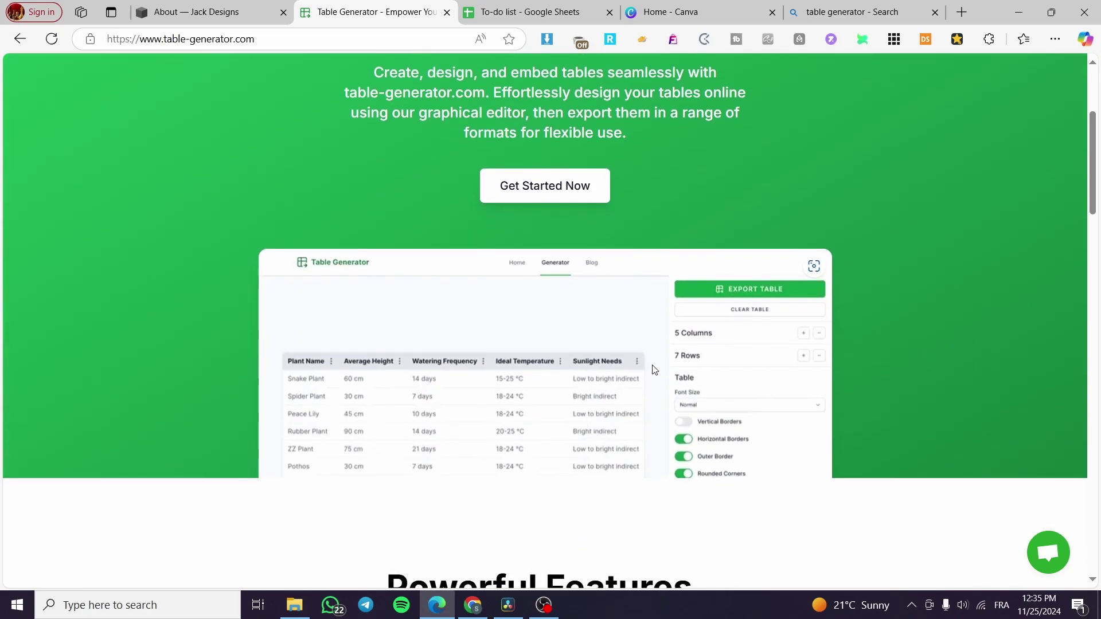
scroll(573, 356, up, 3)
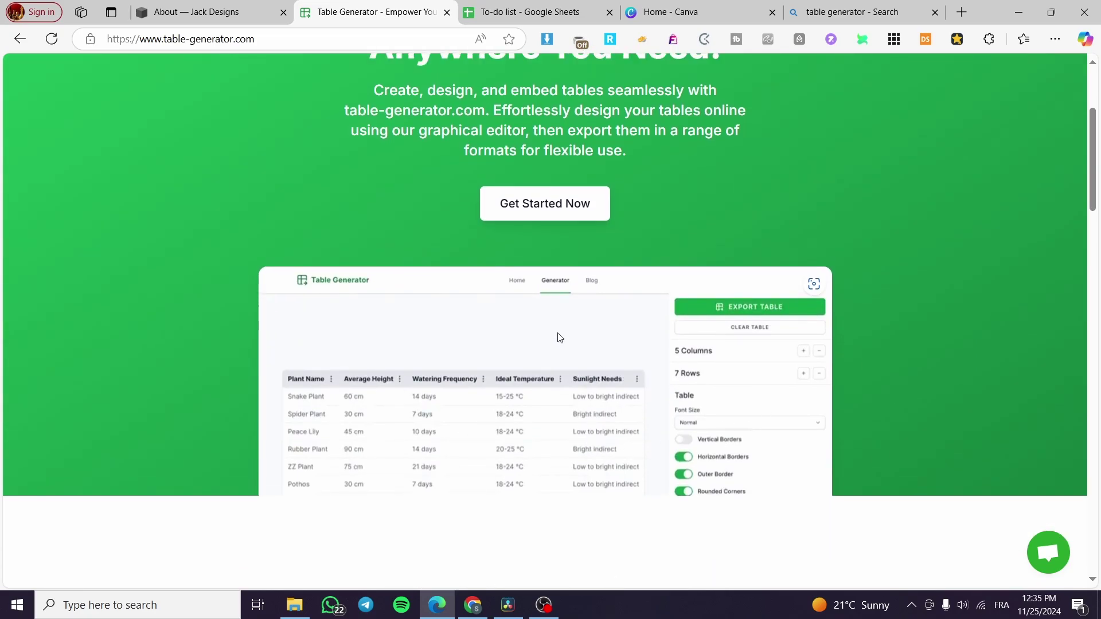
click(542, 12)
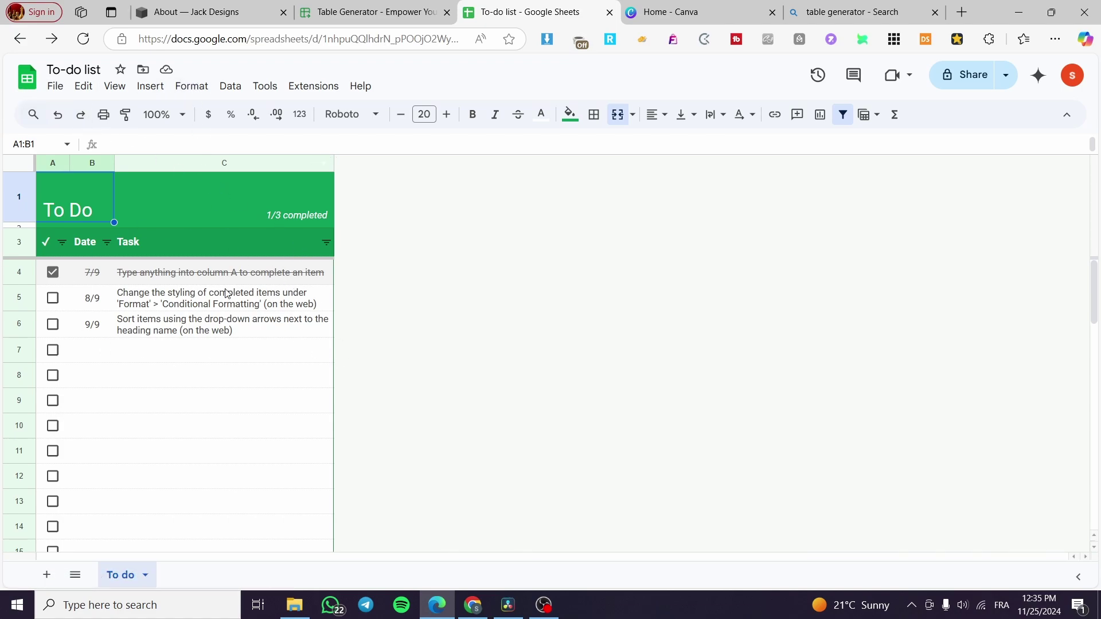
scroll(206, 405, down, 4)
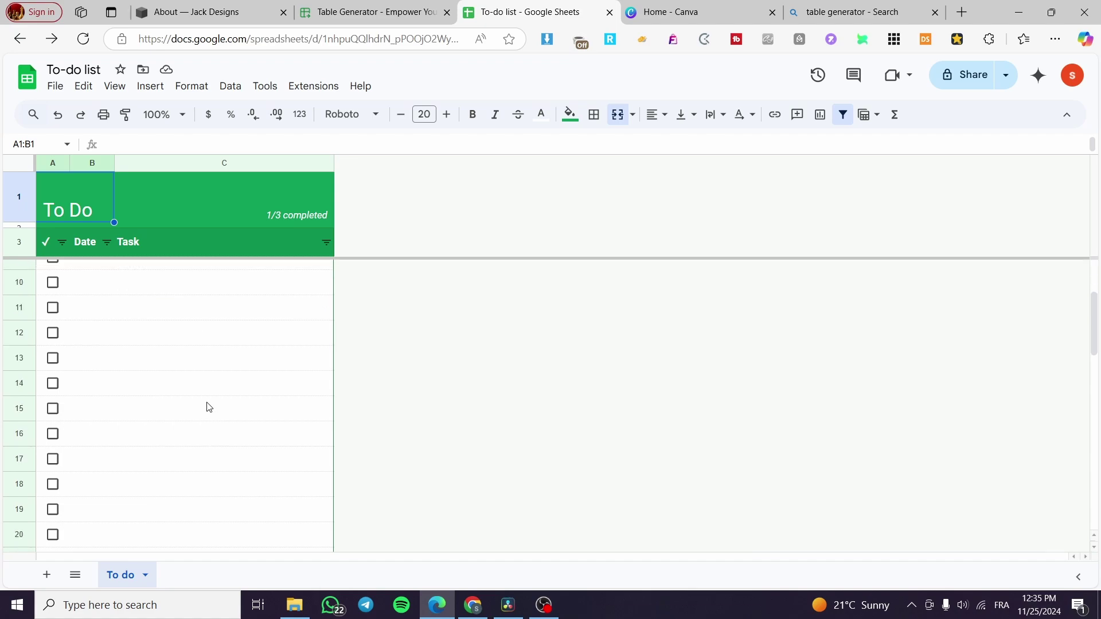
scroll(216, 428, up, 4)
scroll(241, 380, down, 12)
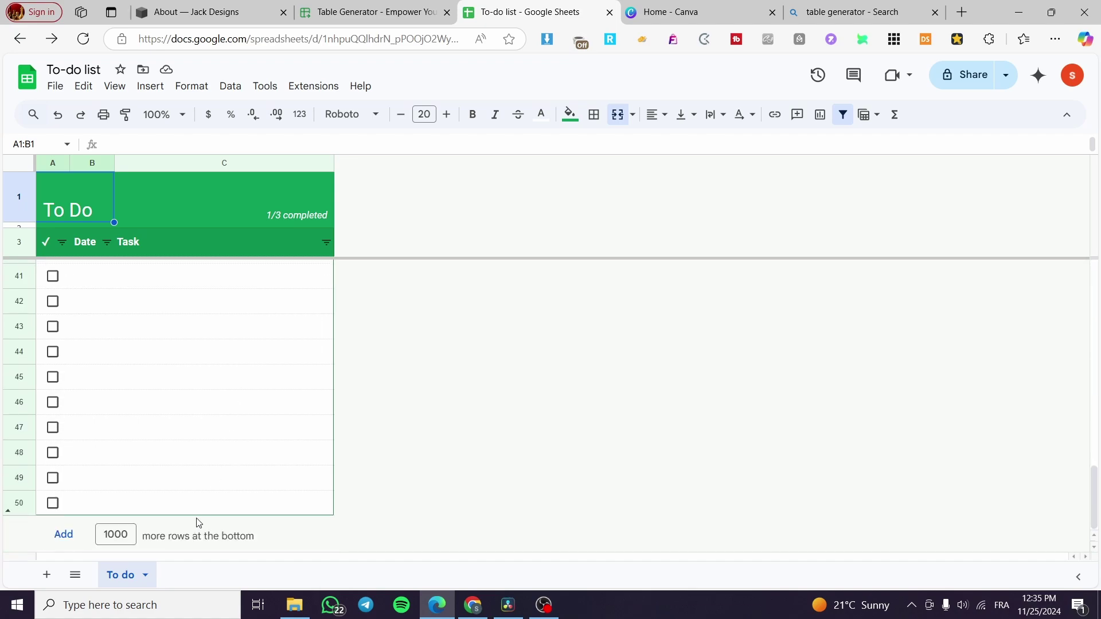
click(133, 536)
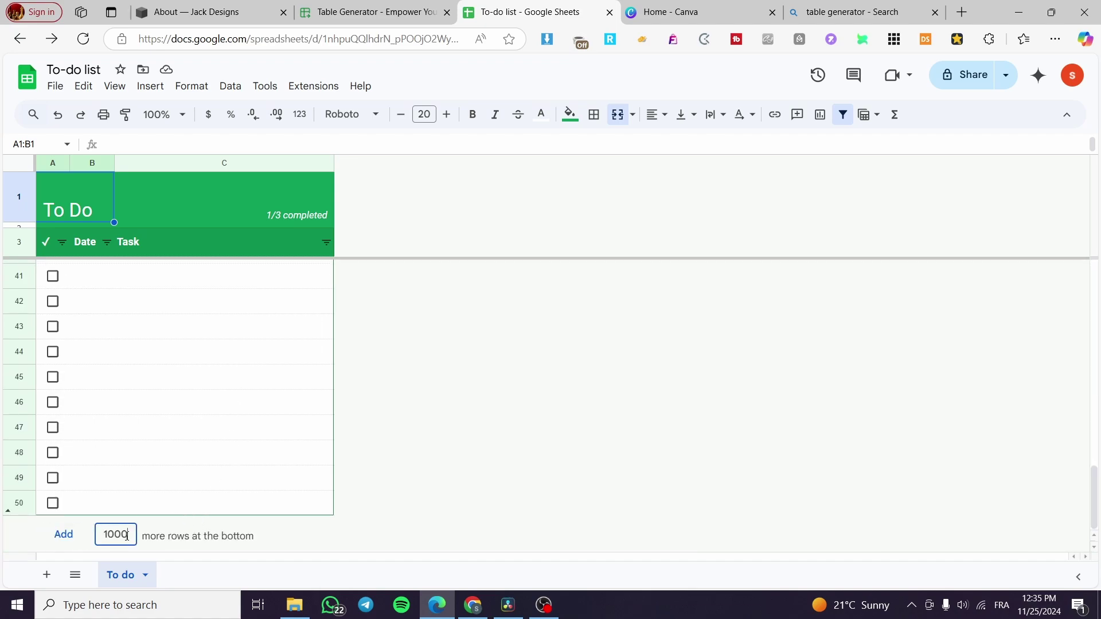
scroll(237, 498, up, 12)
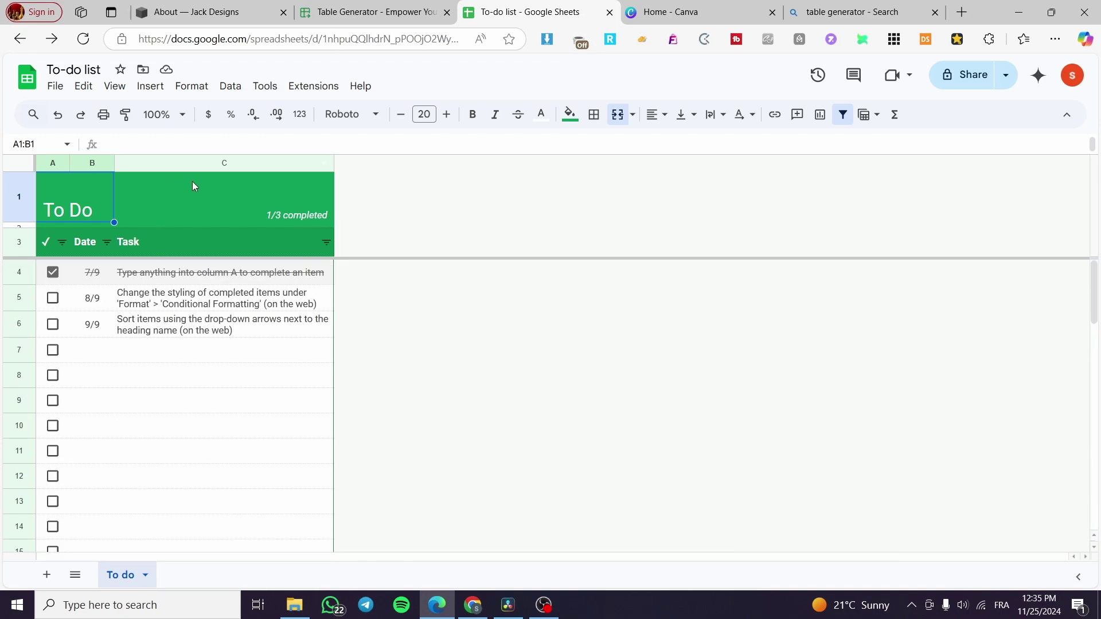
- Open the To-do list's web publishing settings and copy the iframe embed code for the entire document
click(54, 87)
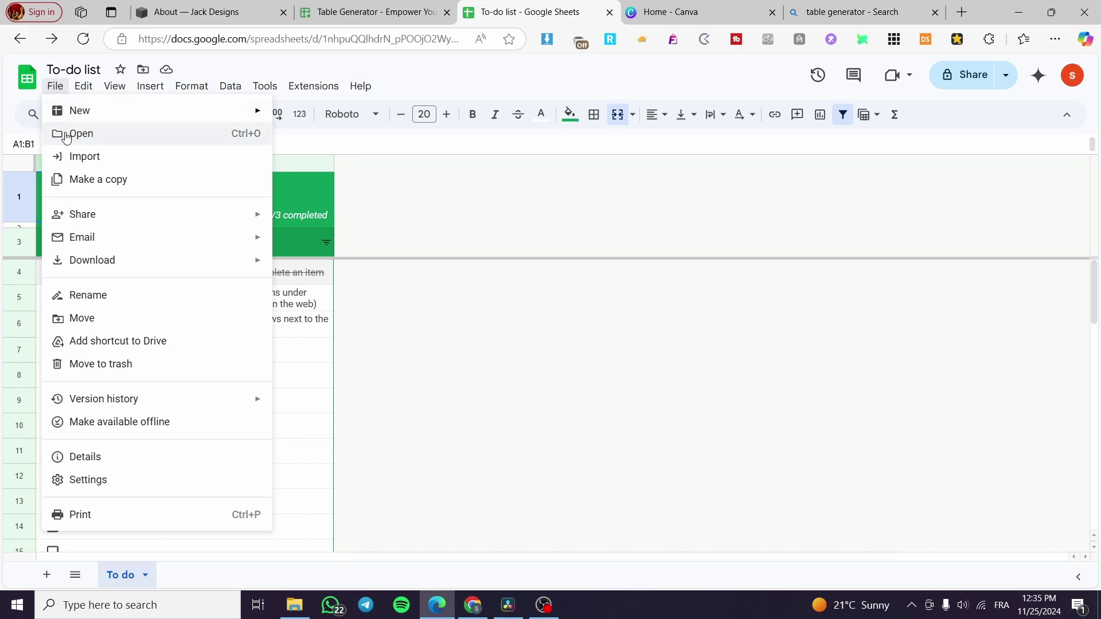
mouse_move(99, 223)
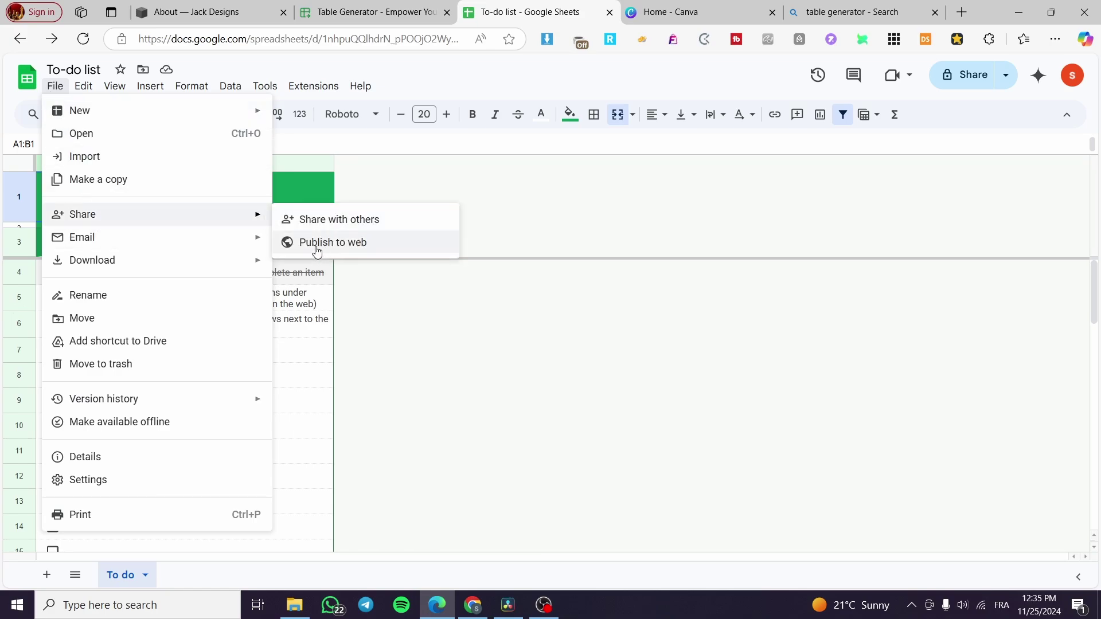
click(368, 246)
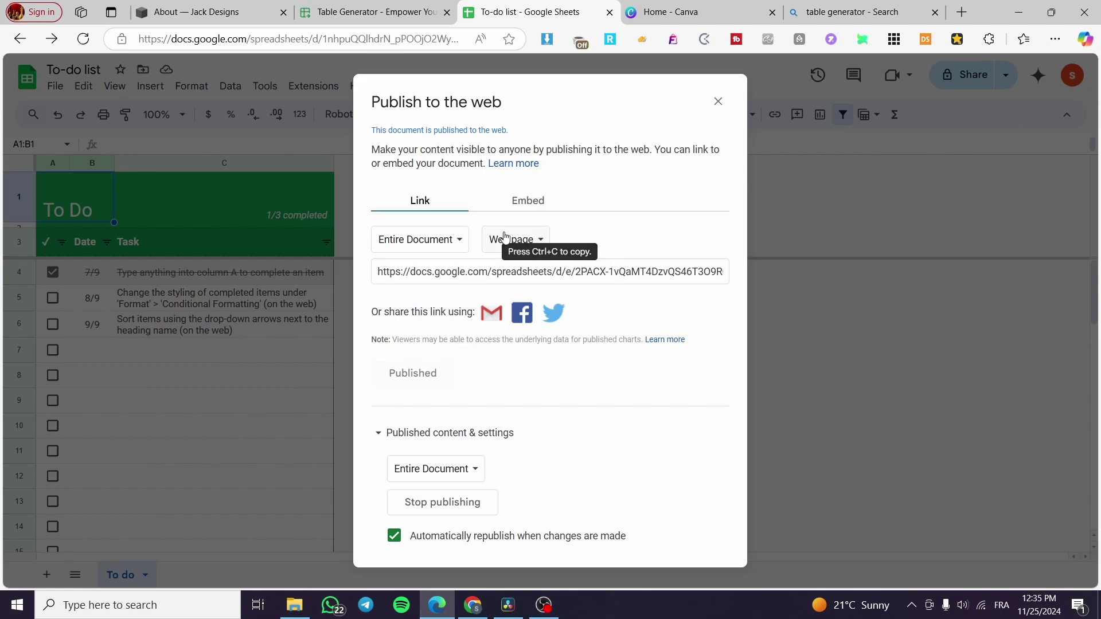
click(523, 207)
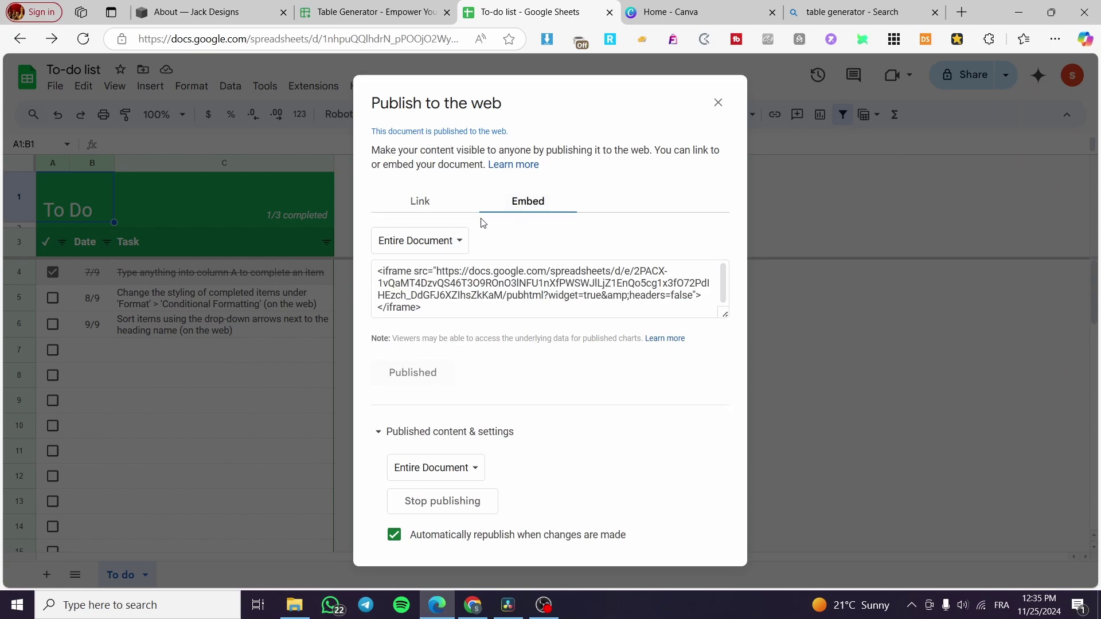
click(450, 201)
click(541, 205)
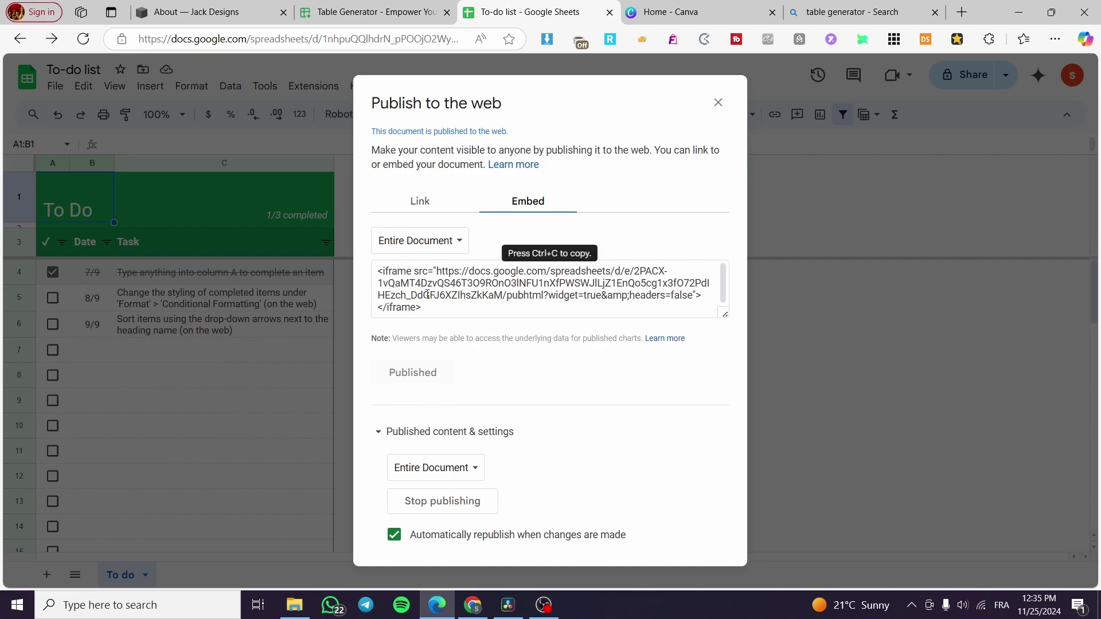
click(379, 275)
right_click(465, 275)
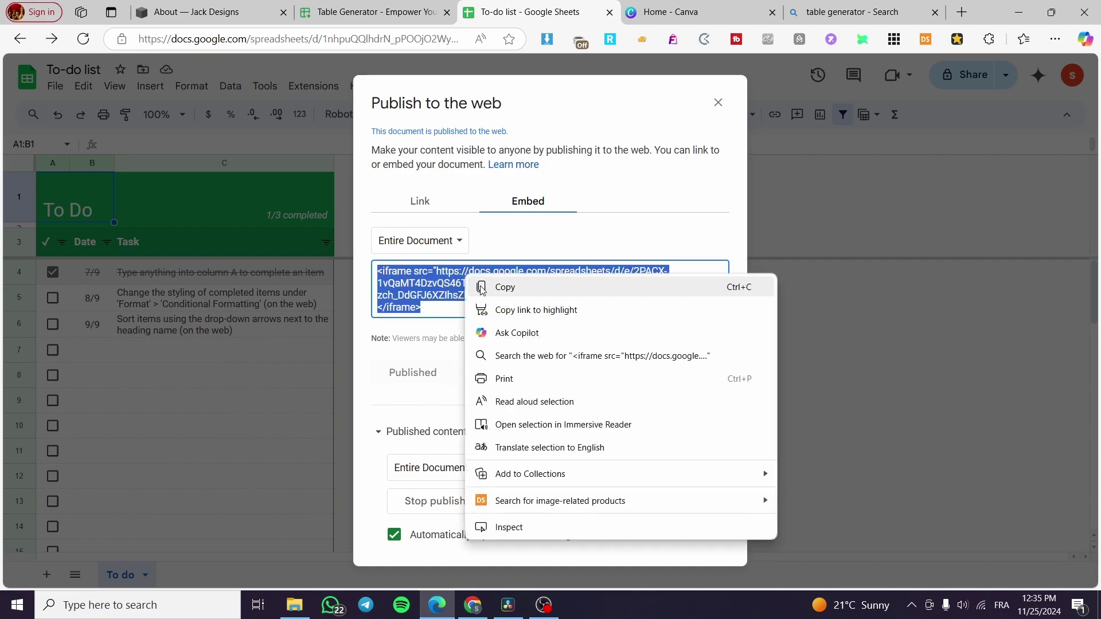
click(527, 295)
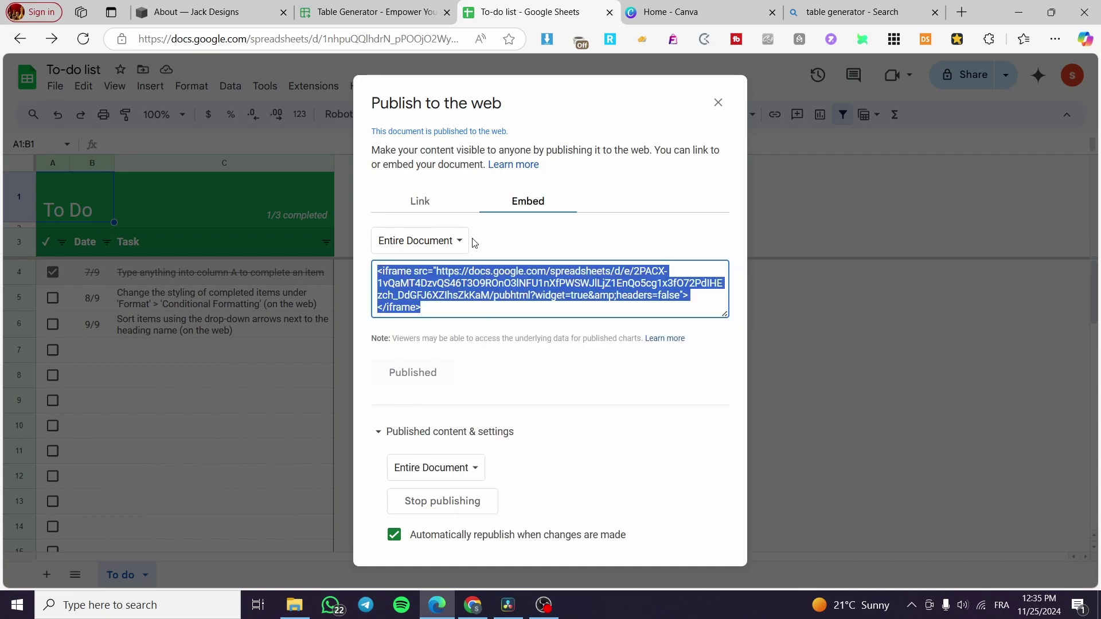
- Add a Code block to the white section of the Squarespace About page and replace its sample HTML with the copied embed code
click(192, 12)
click(92, 172)
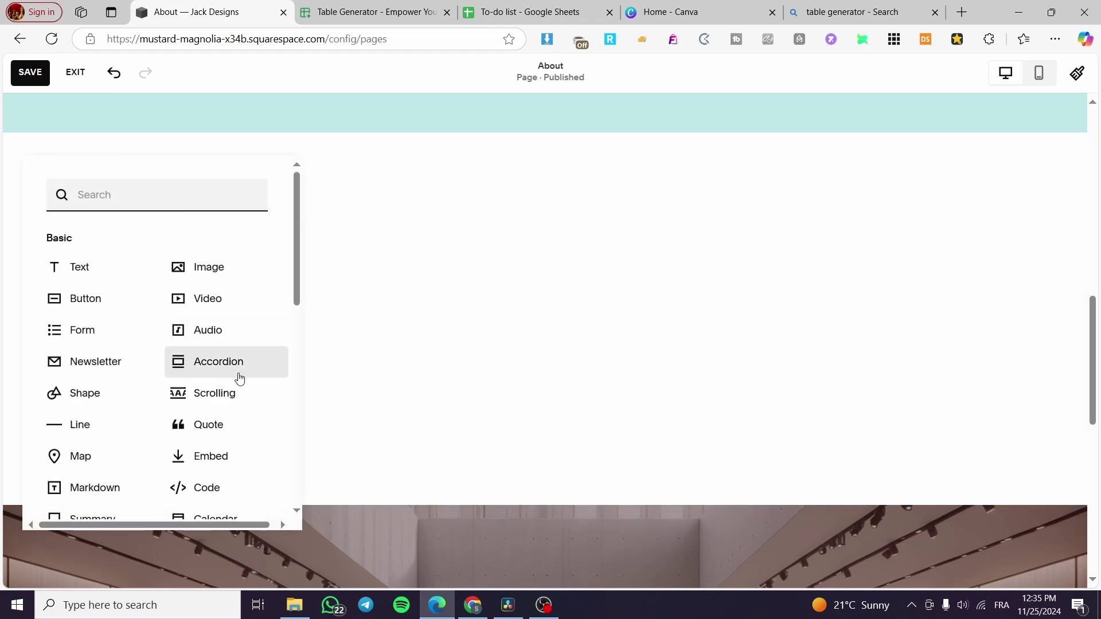
click(225, 488)
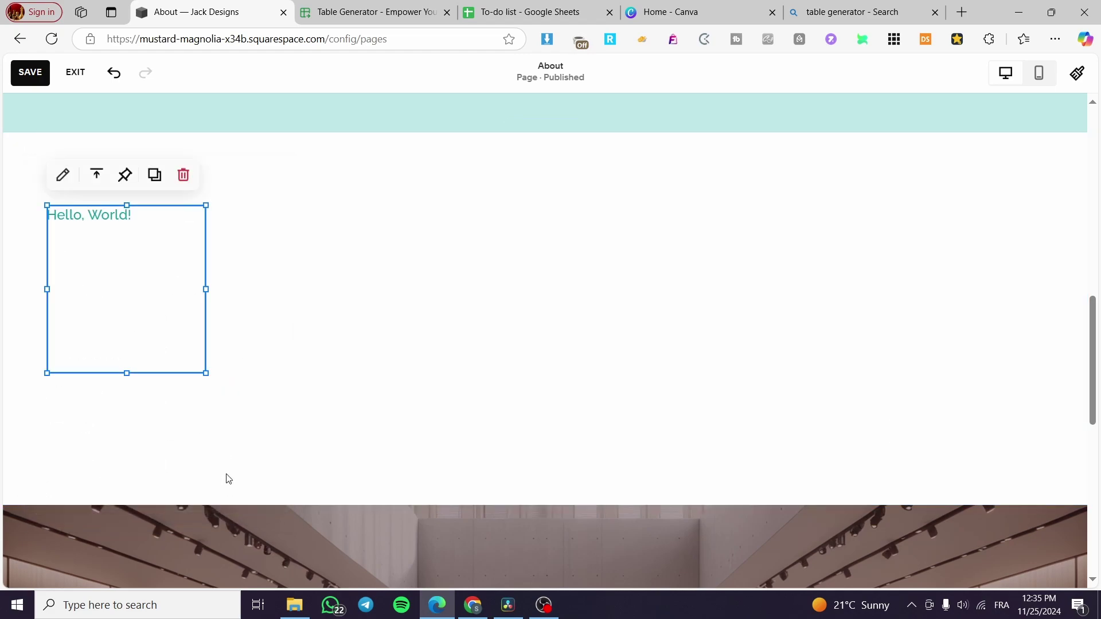
click(104, 217)
drag(403, 304, 204, 277)
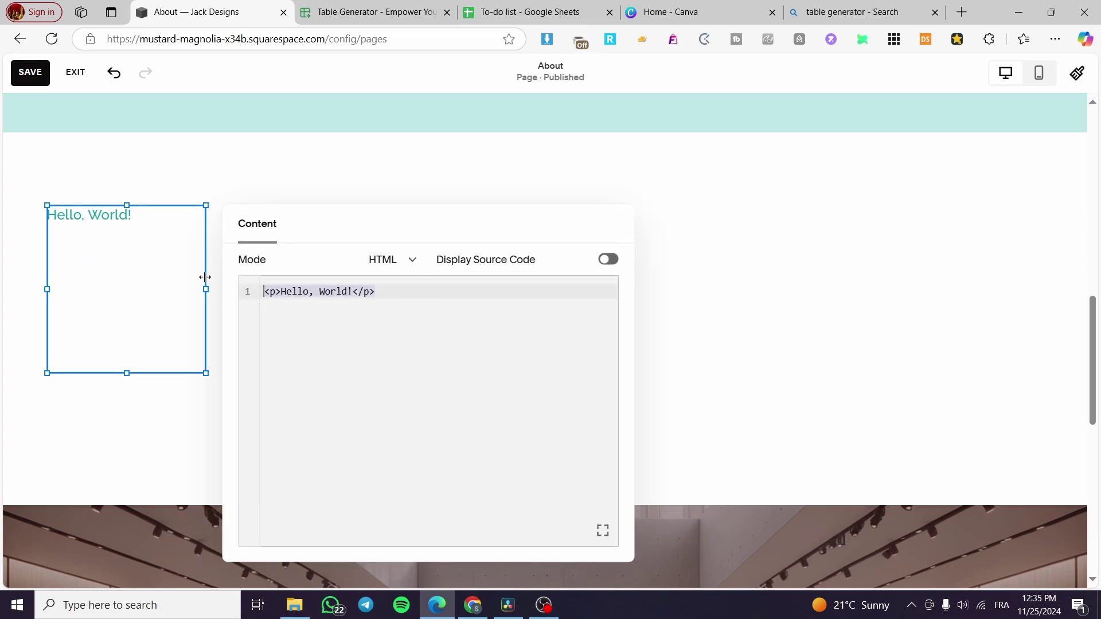
key(BackSpace)
key(ctrl+v)
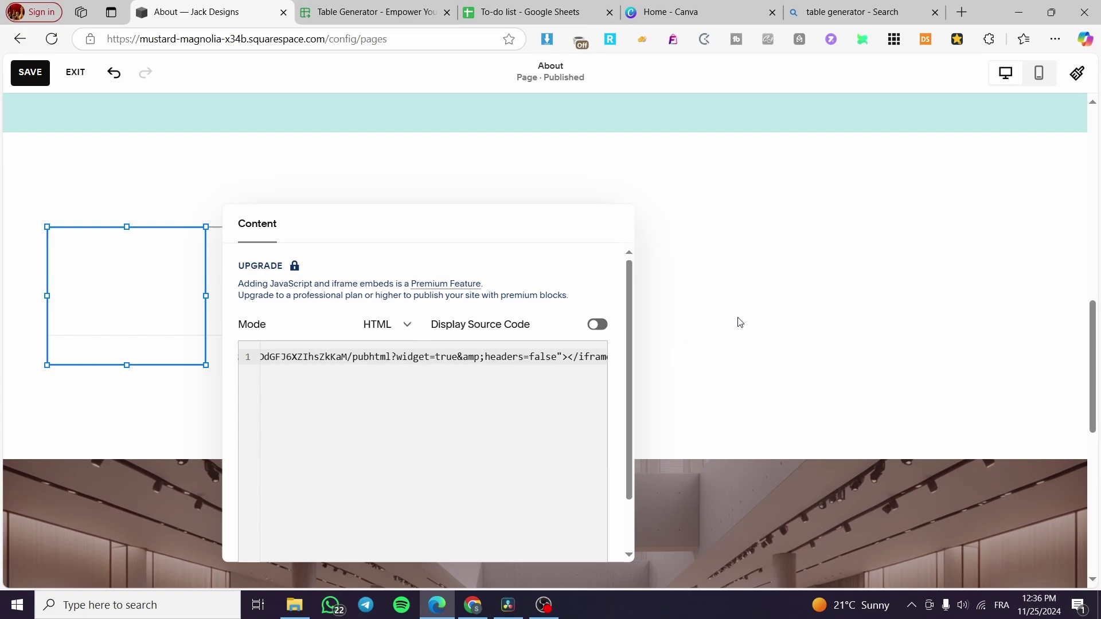
click(739, 323)
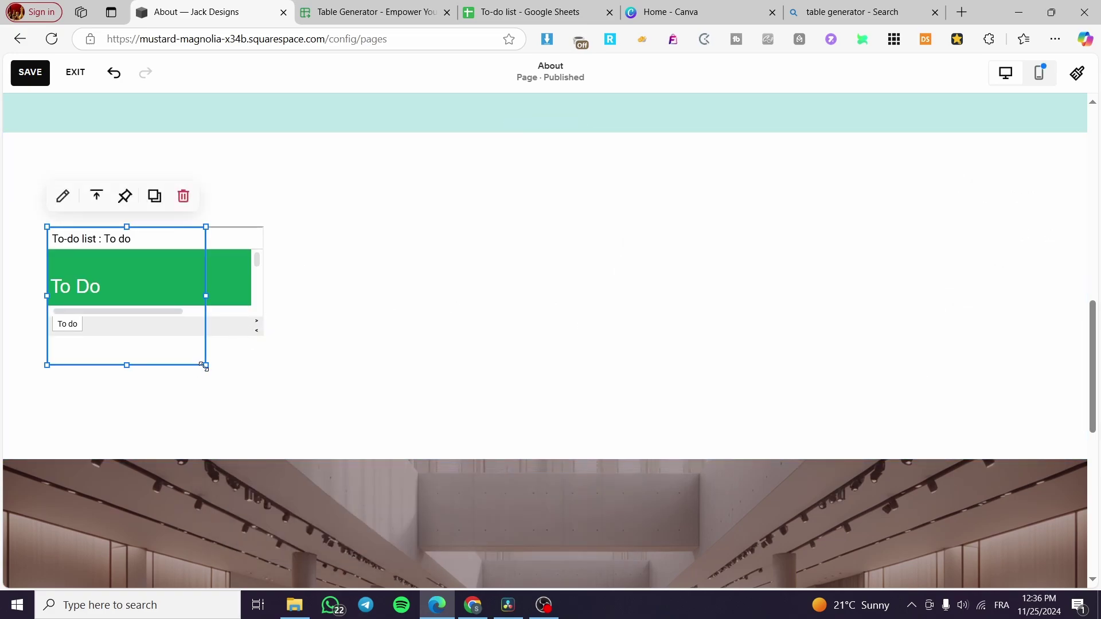
- Enlarge and shift the embedded To-do list block within the white section, and delete it from the page
drag(204, 365, 917, 396)
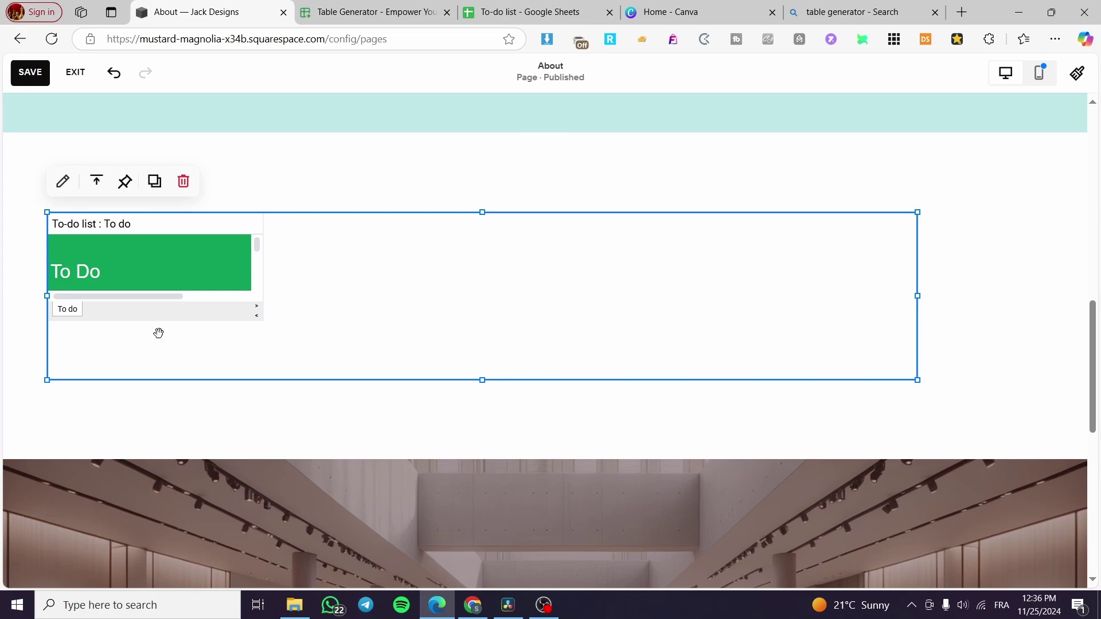
drag(479, 380, 482, 462)
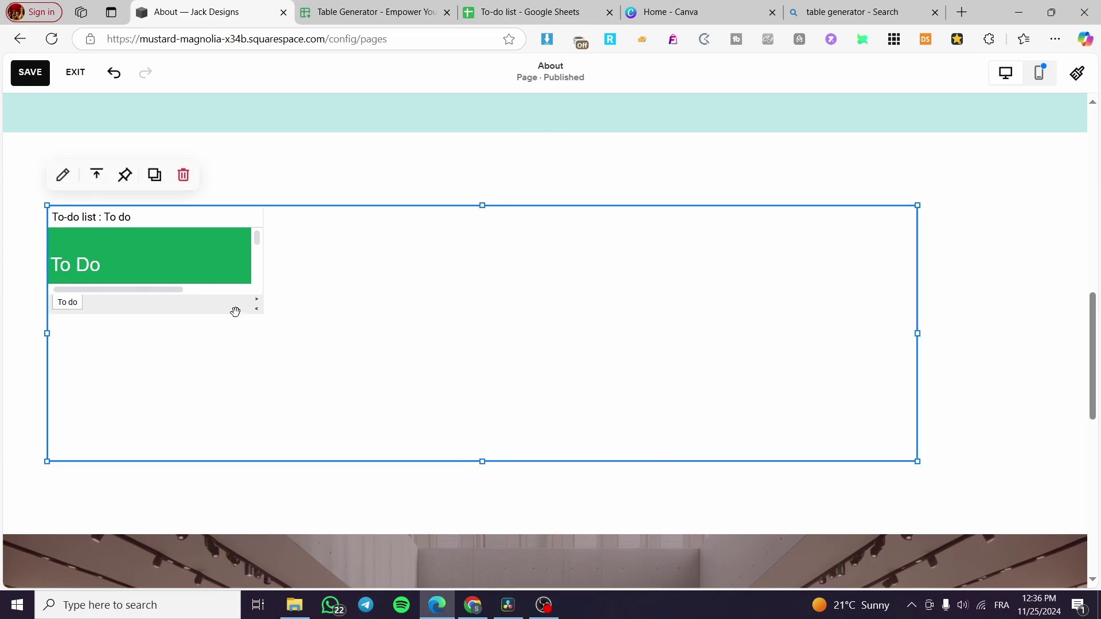
scroll(100, 287, down, 2)
scroll(170, 246, up, 2)
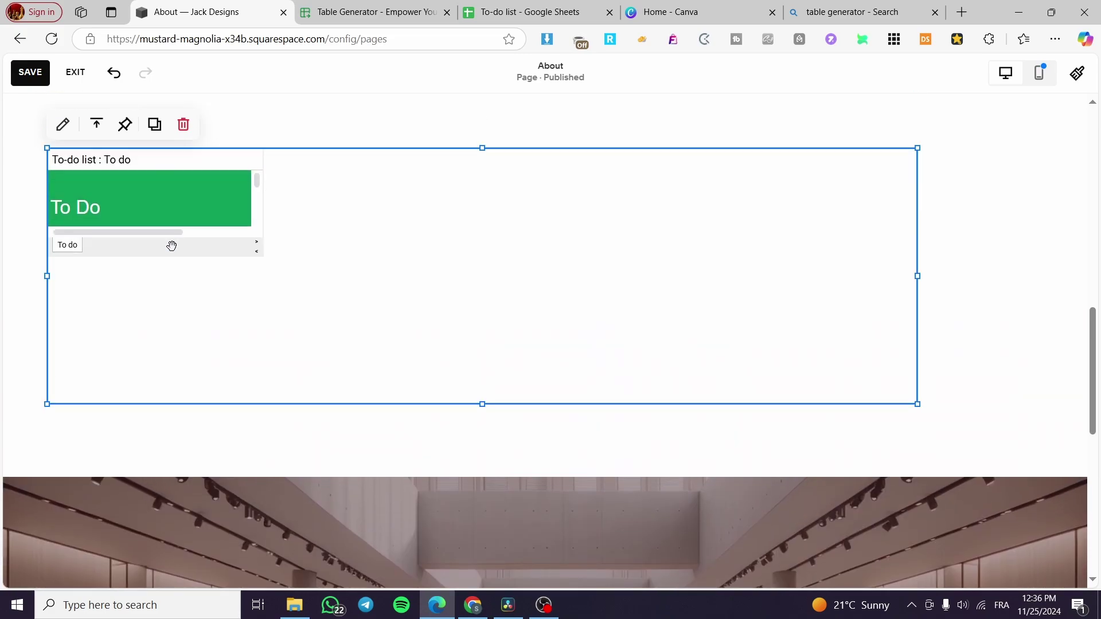
click(257, 238)
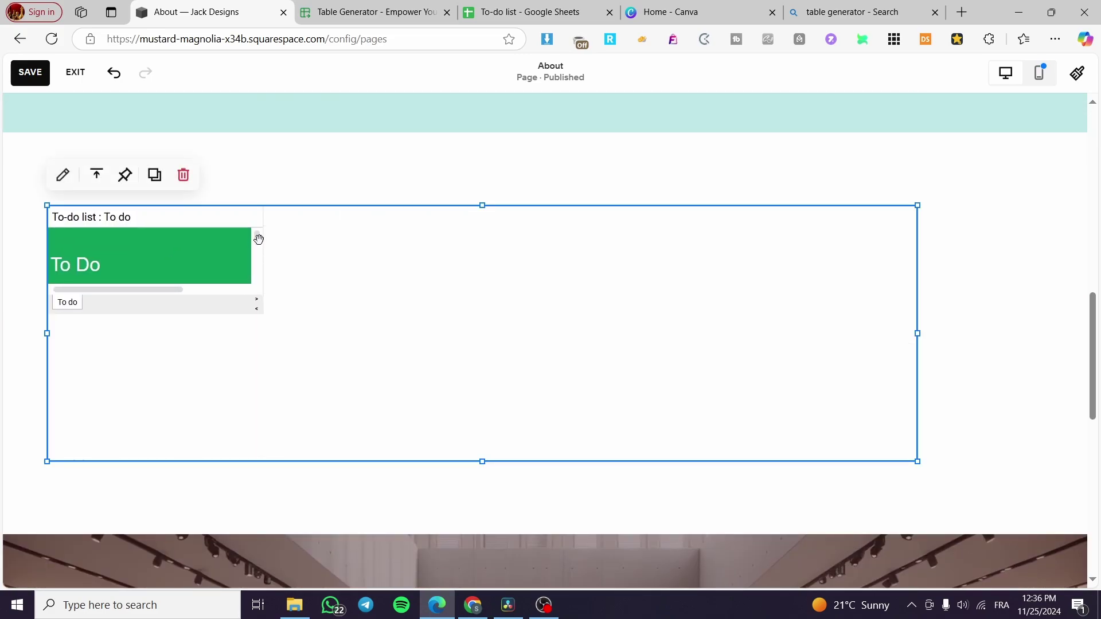
drag(257, 235, 328, 246)
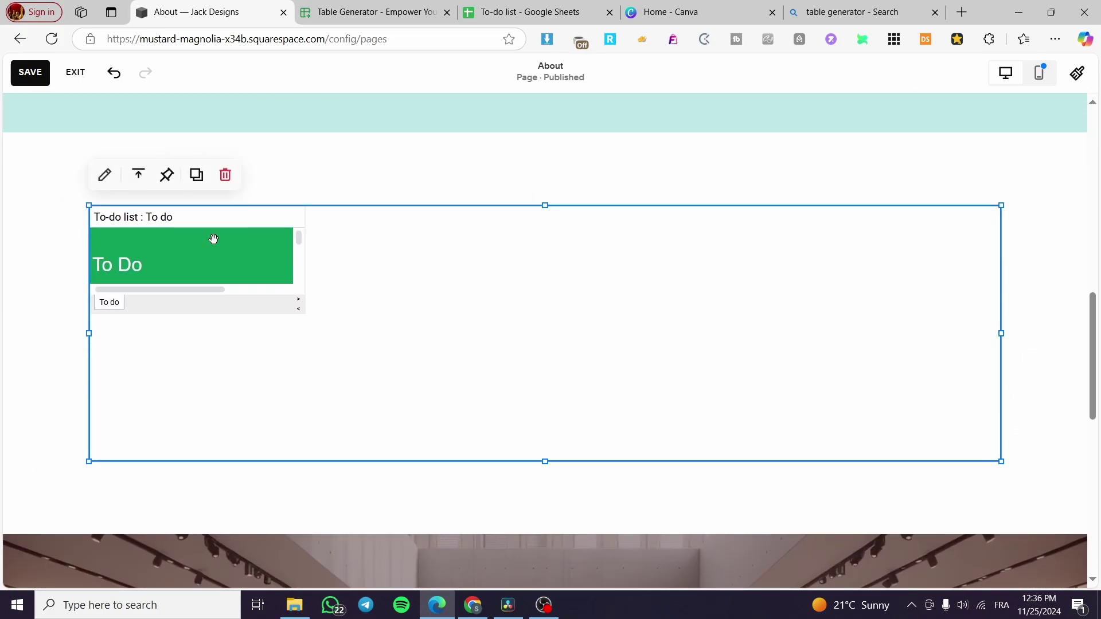
key(Delete)
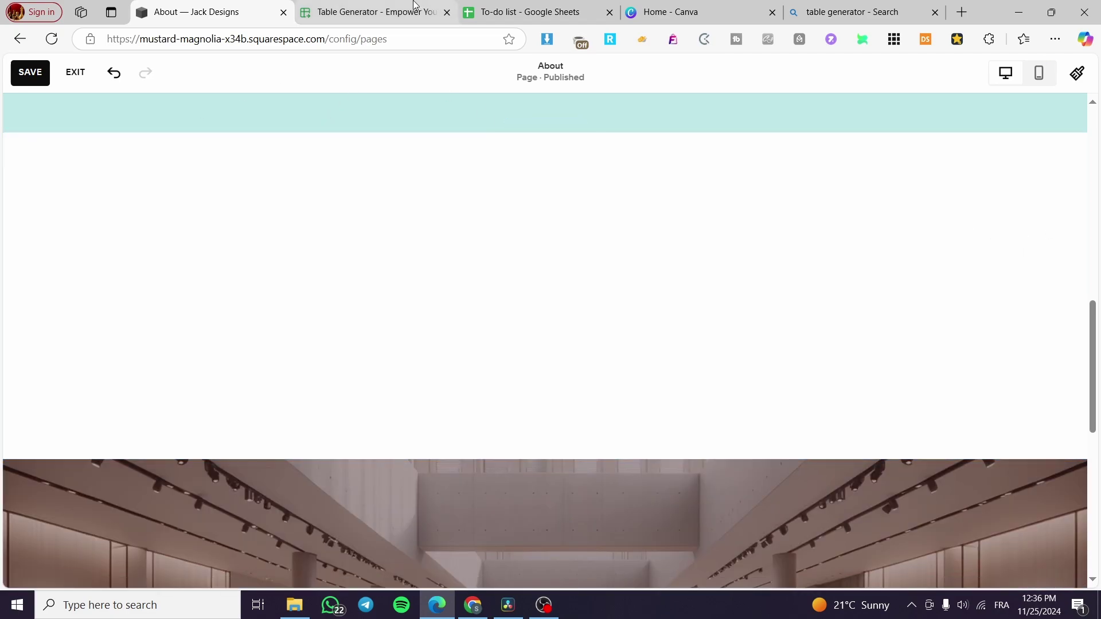
- Switch to Canva, close the table generator search page, and look through the recent designs
click(519, 10)
click(677, 6)
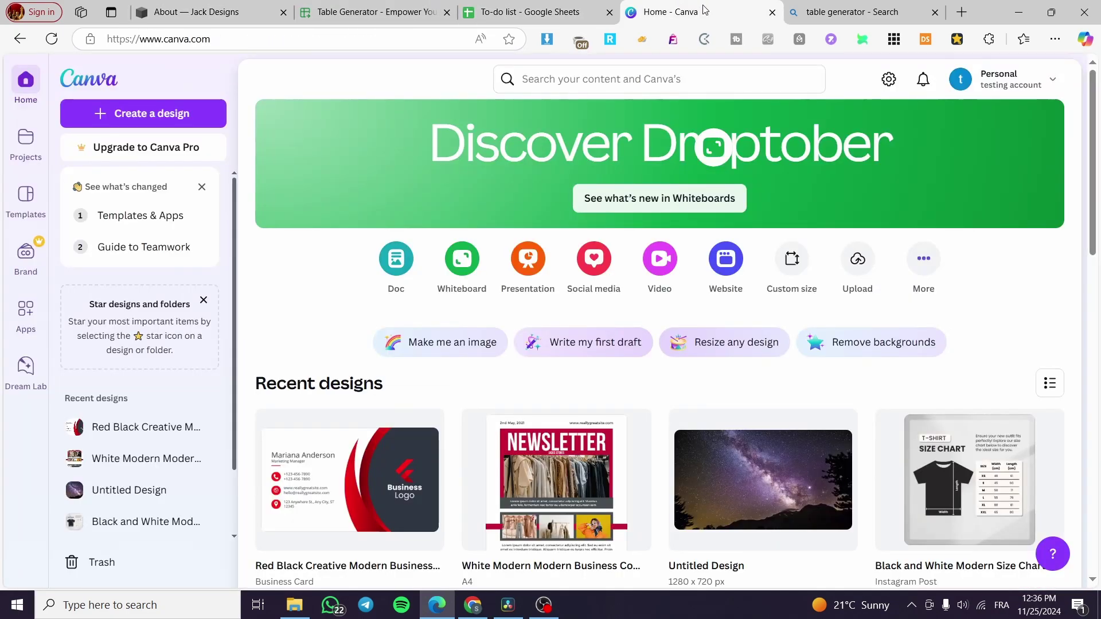
click(933, 13)
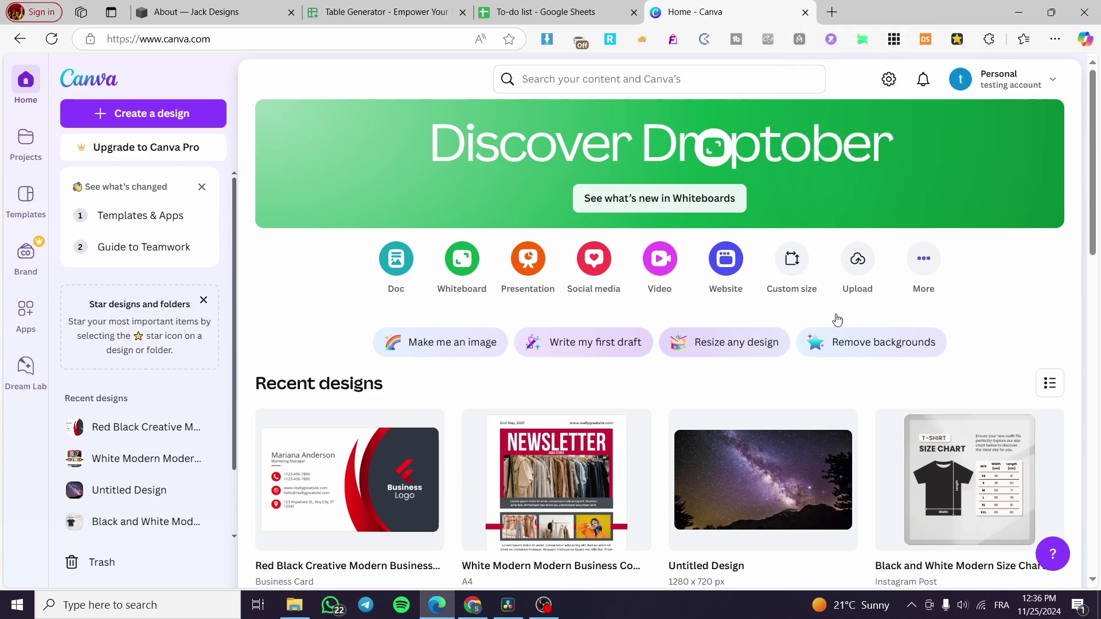
scroll(693, 418, down, 6)
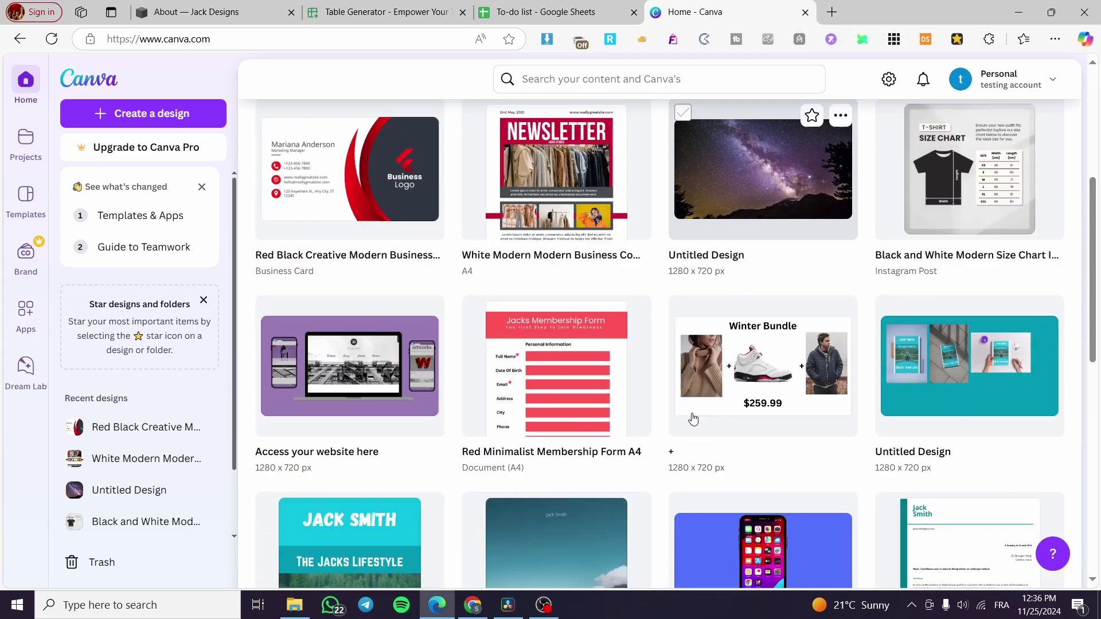
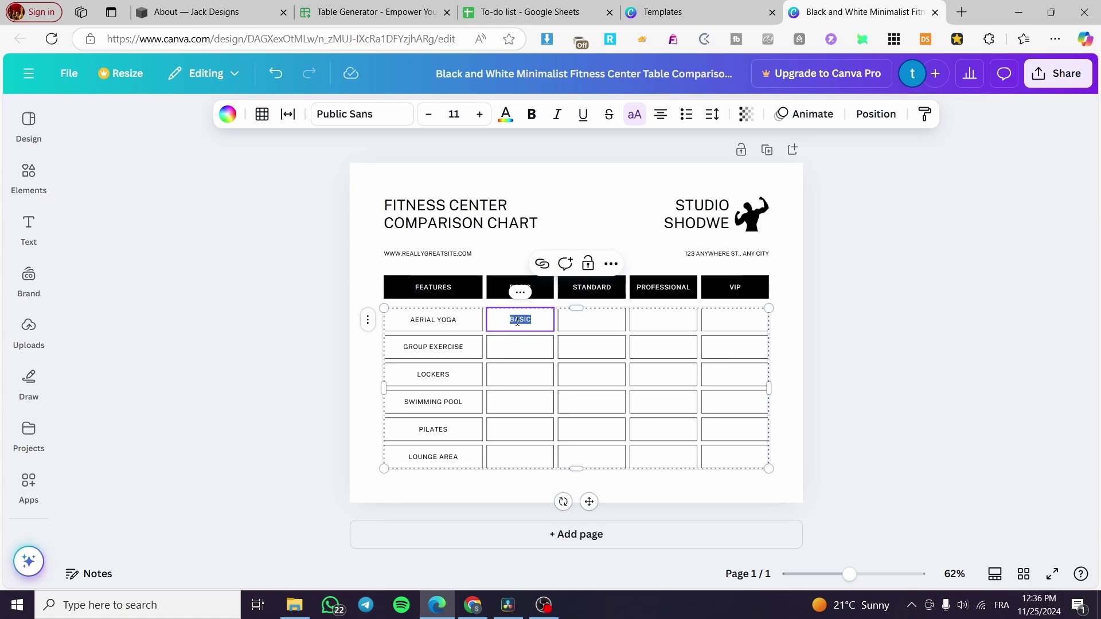
- Try to paste the copied content into the Standard cell of the Group Exercise row in the fitness center comparison chart
drag(518, 321, 604, 319)
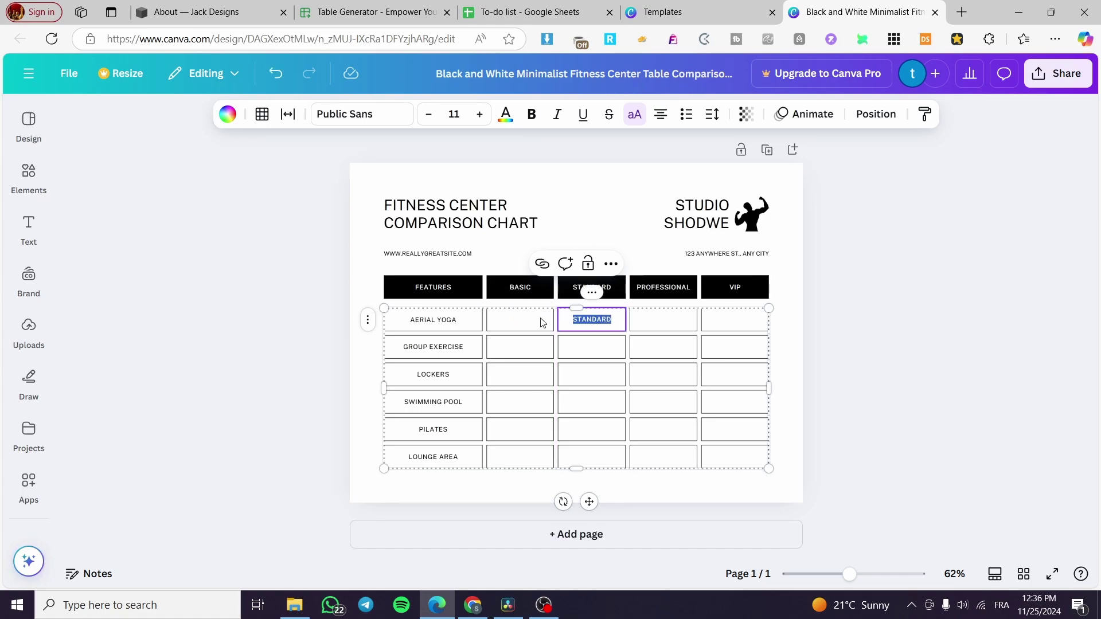
key(ctrl+z)
key(ctrl+z)
click(597, 351)
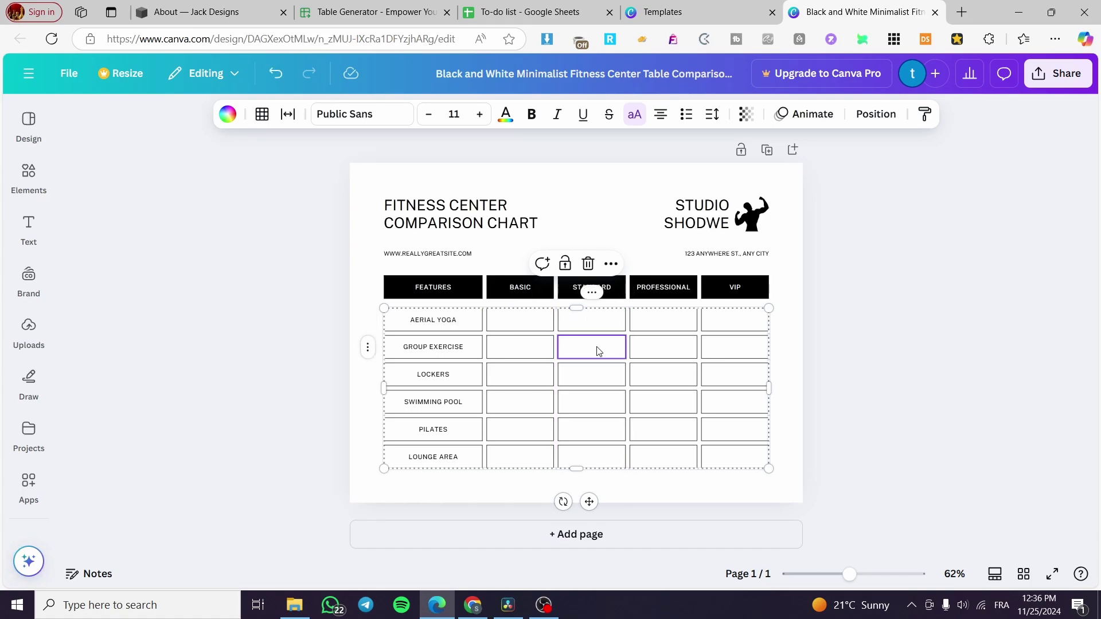
key(ctrl+v)
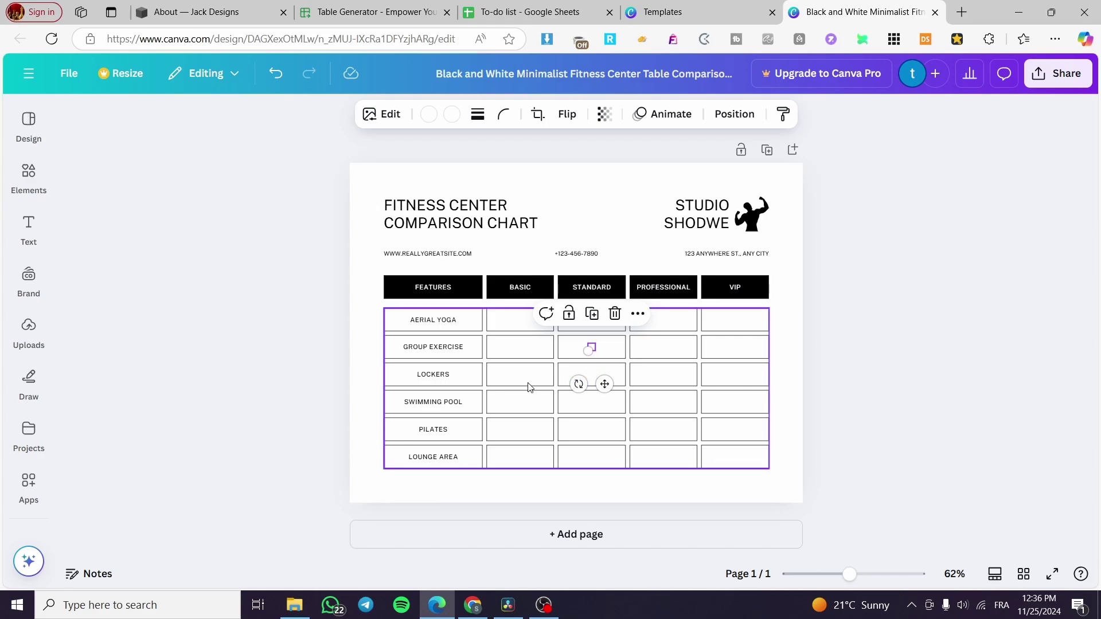
click(528, 384)
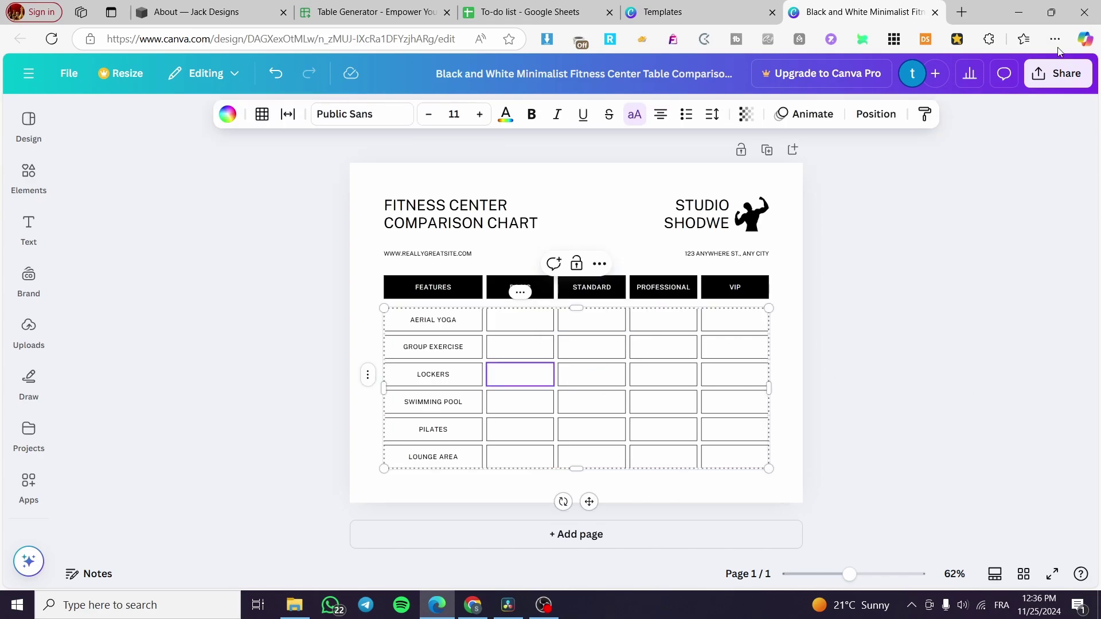
- Download the fitness center comparison chart as a PNG with the suggested settings
click(1058, 73)
click(841, 370)
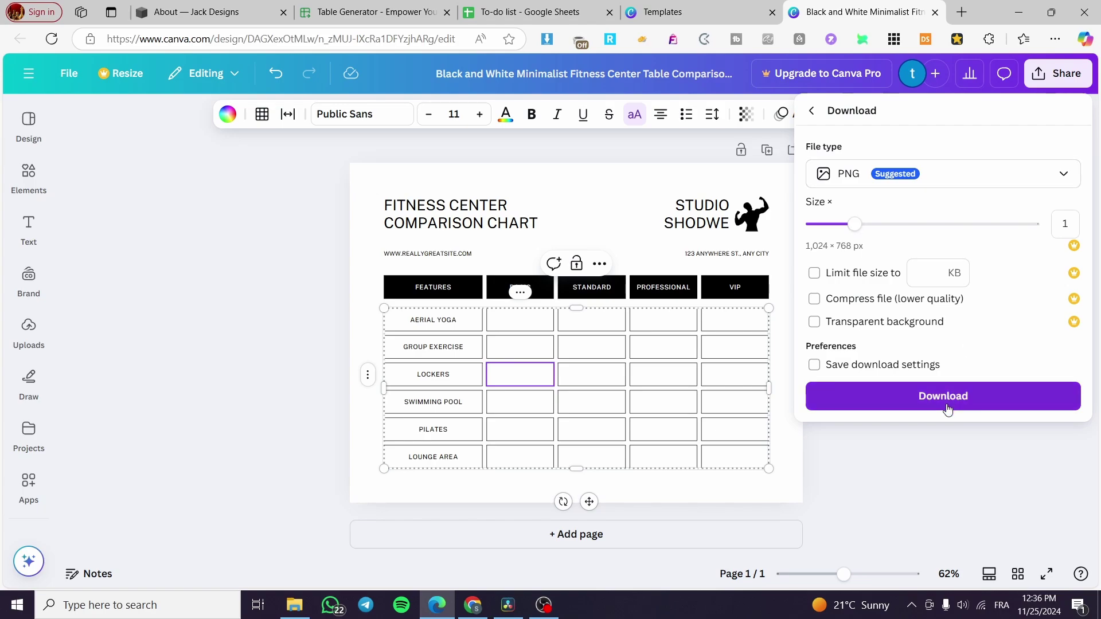
click(947, 396)
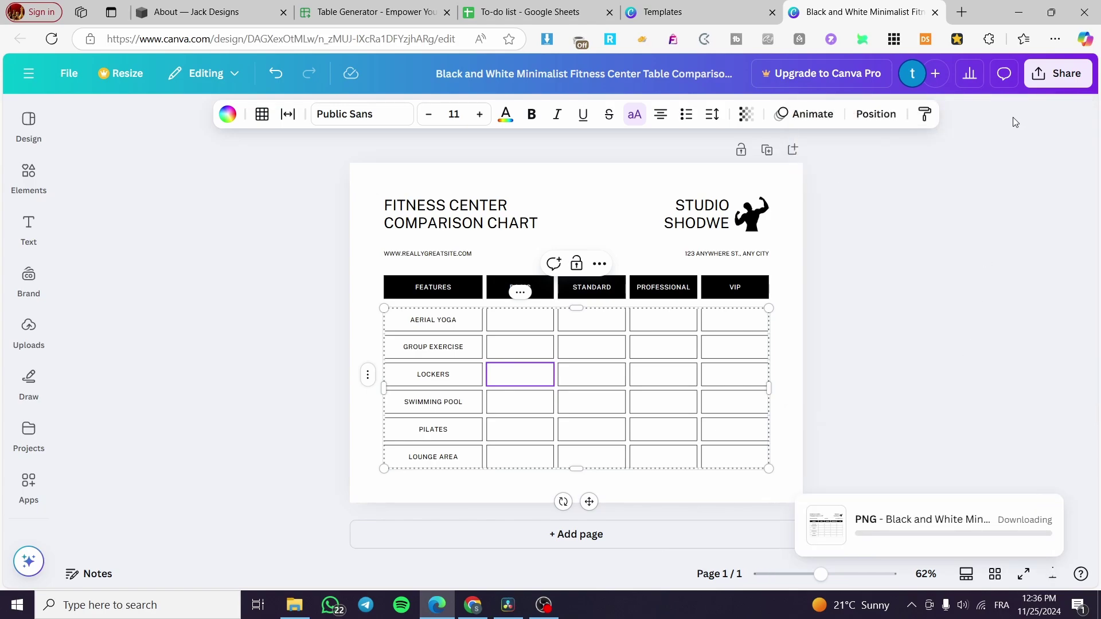
- Create an embed link for the fitness center comparison chart and copy its HTML embed code
click(1068, 75)
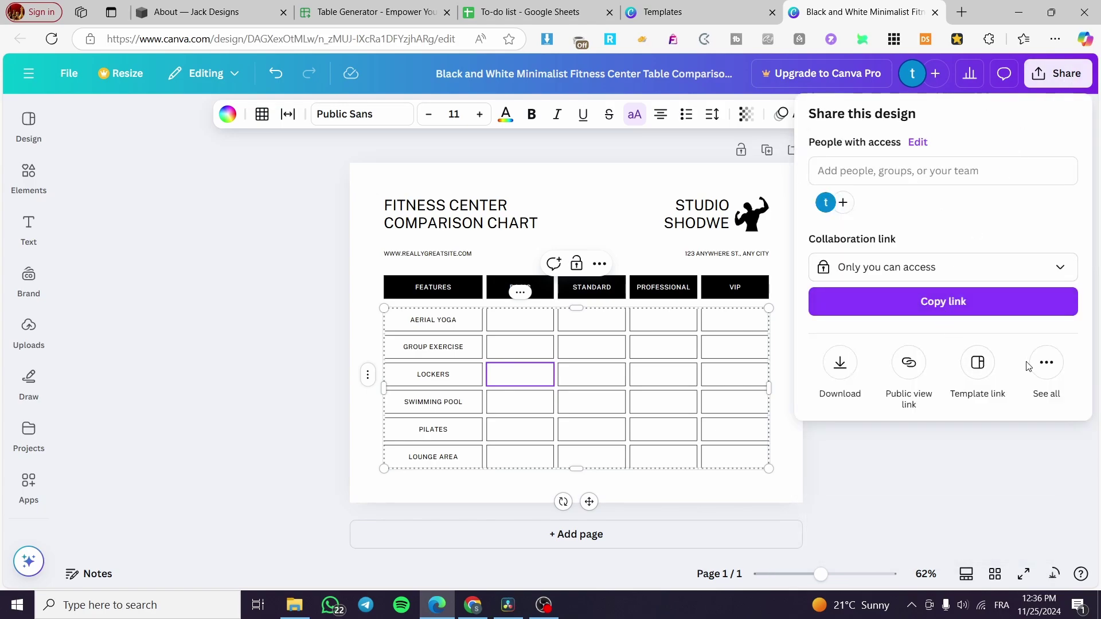
click(1043, 364)
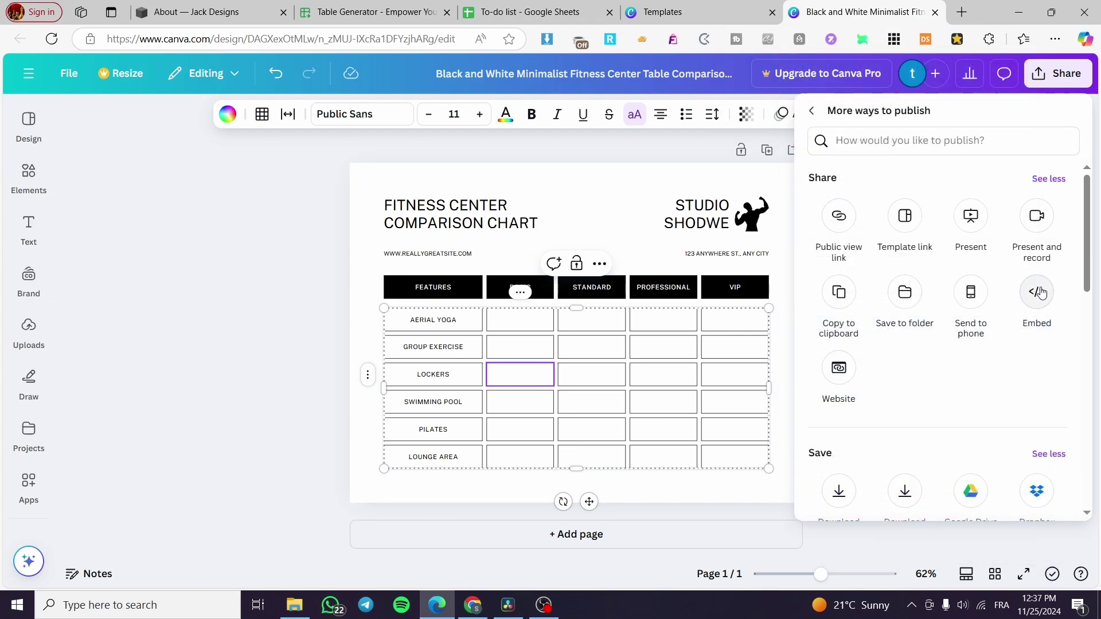
click(1039, 293)
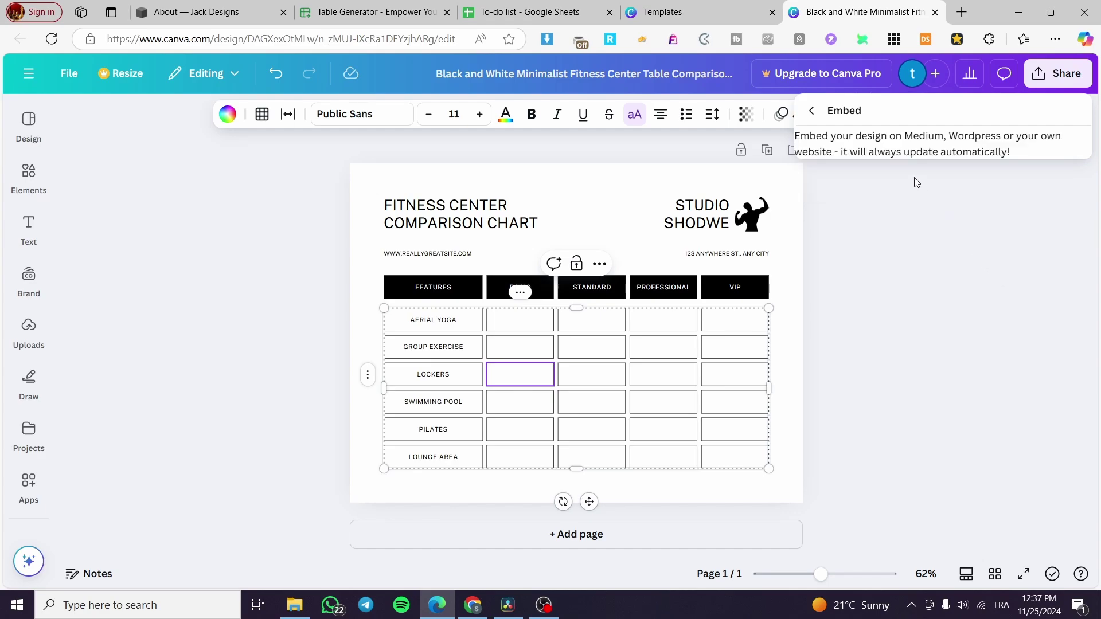
click(942, 197)
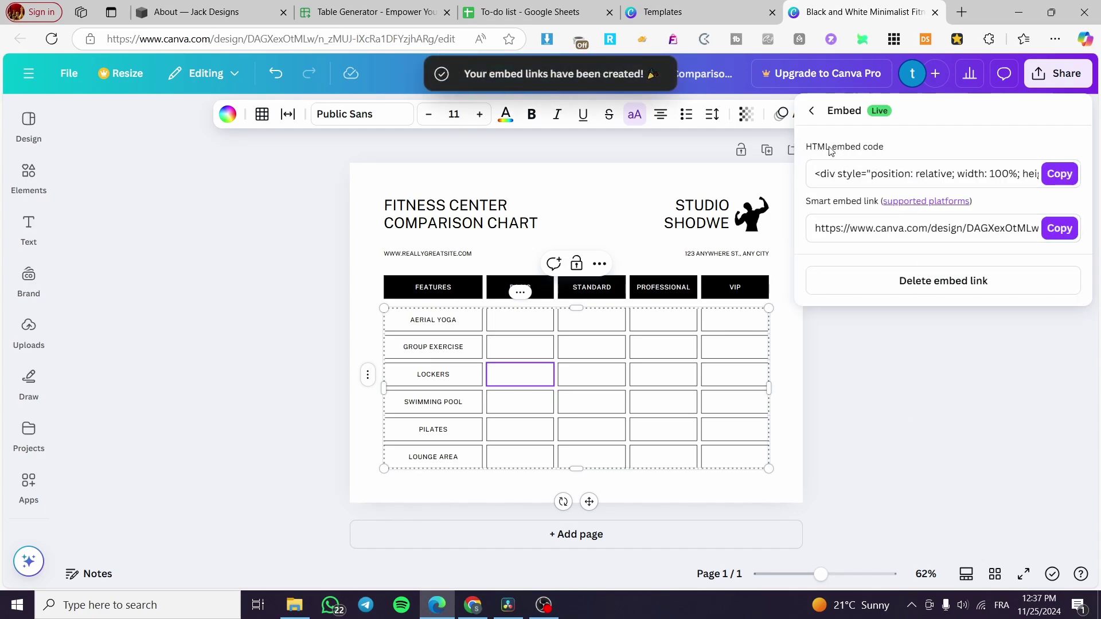
click(1059, 174)
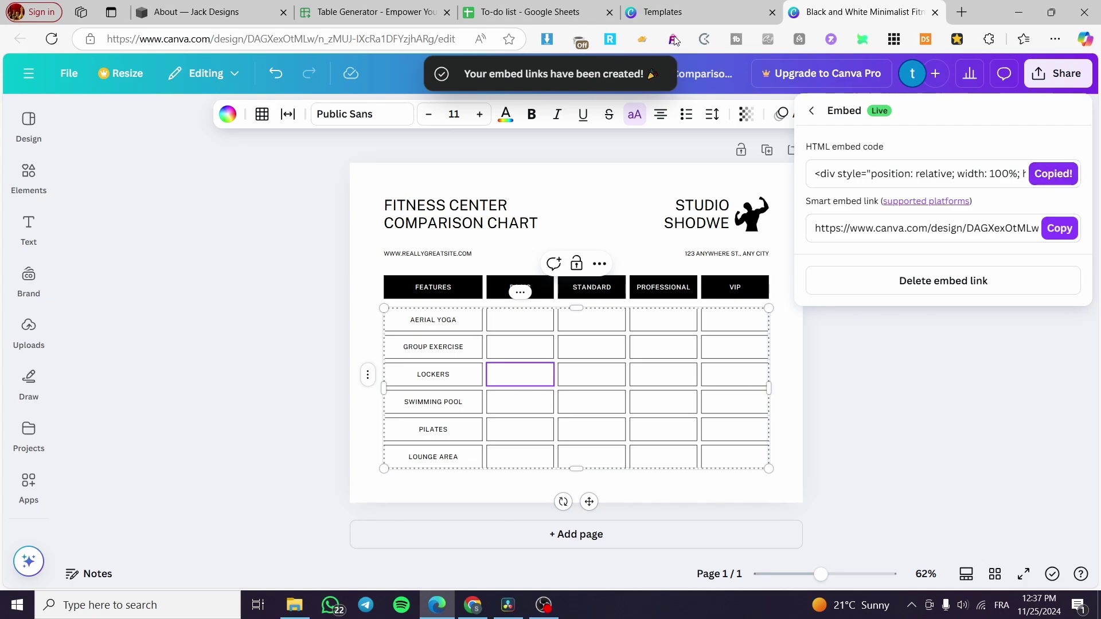
- Switch to the Squarespace About page, add a Code block to the white section, and replace its sample HTML with the copied embed code
click(372, 11)
click(195, 11)
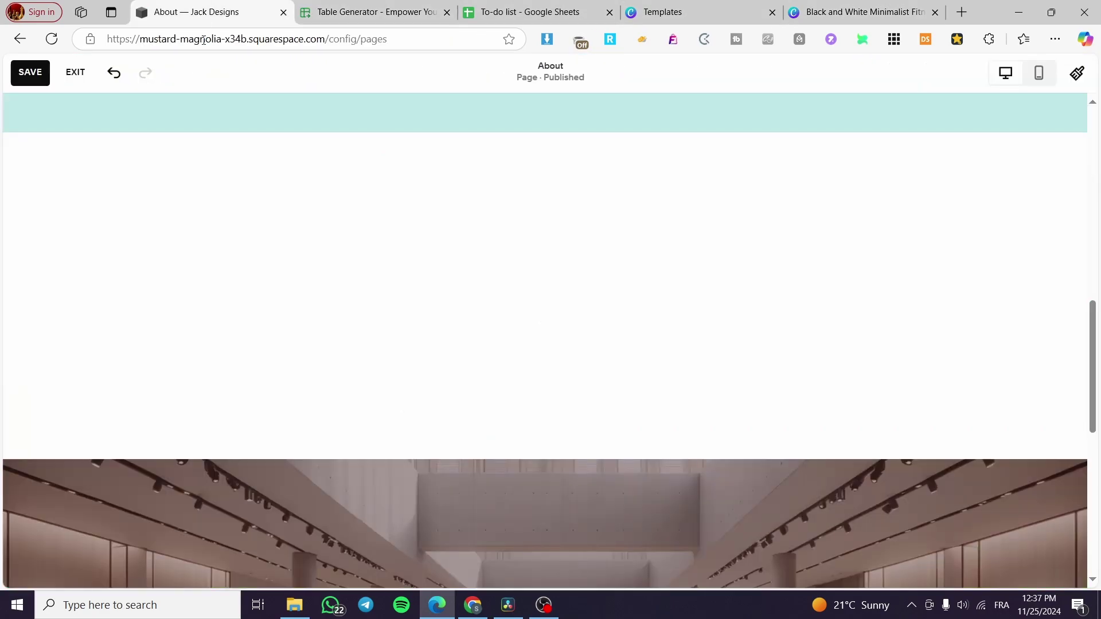
click(86, 172)
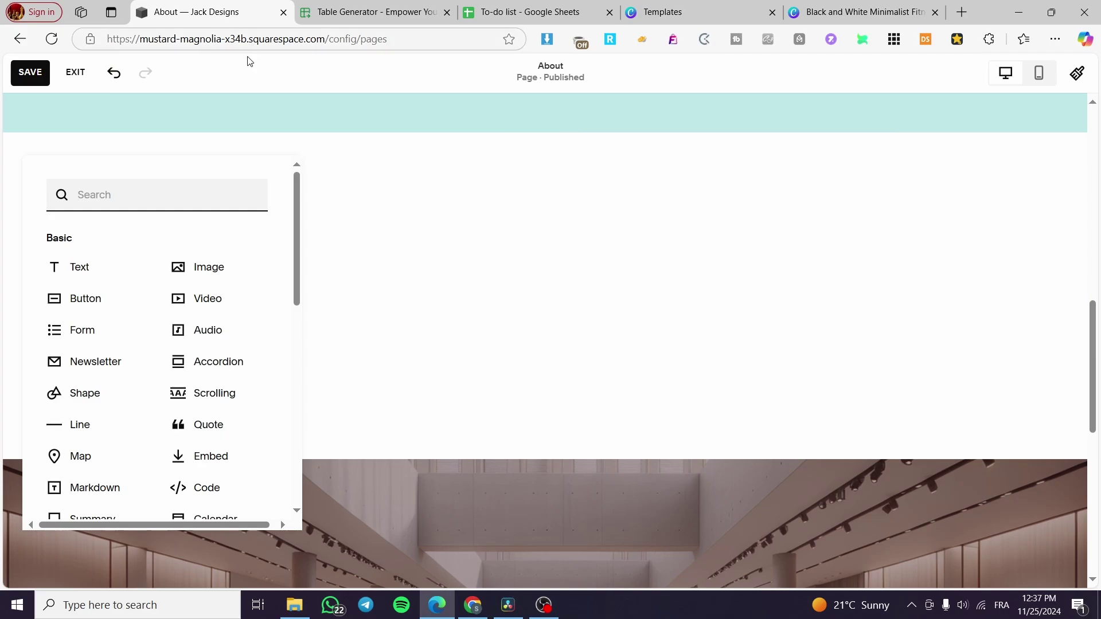
click(202, 489)
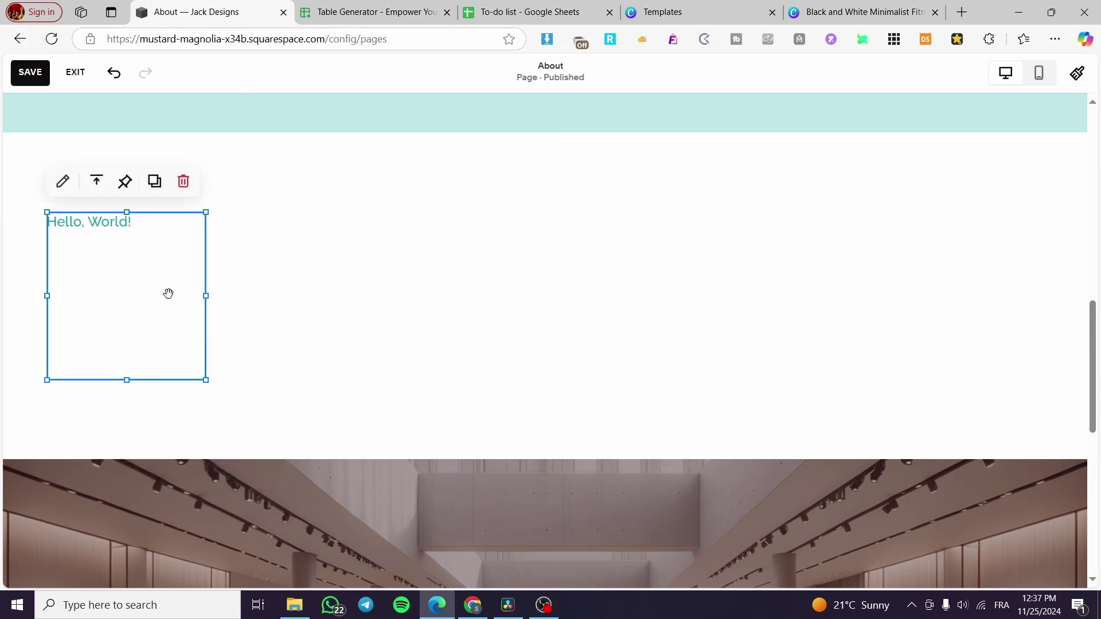
double_click(117, 230)
drag(403, 298, 181, 293)
key(ctrl+v)
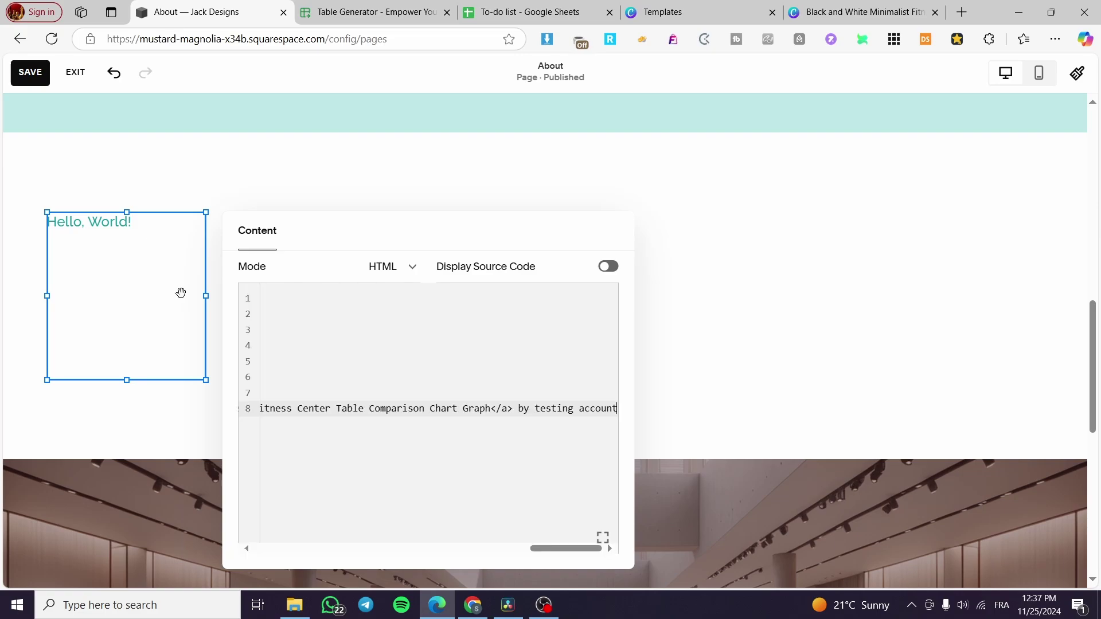
scroll(535, 416, down, 1)
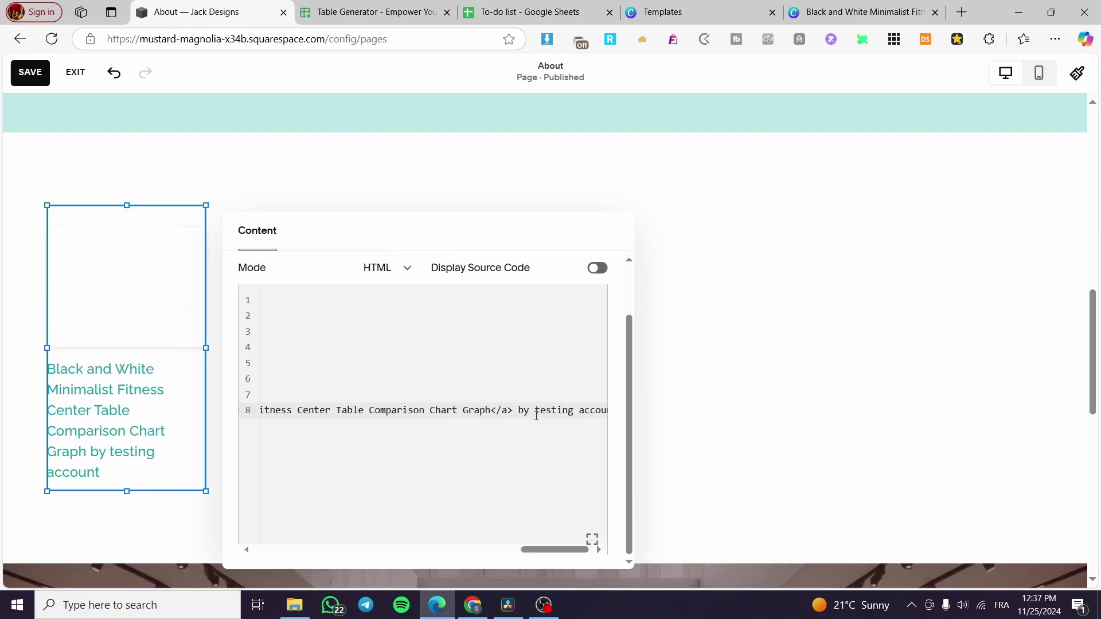
click(766, 443)
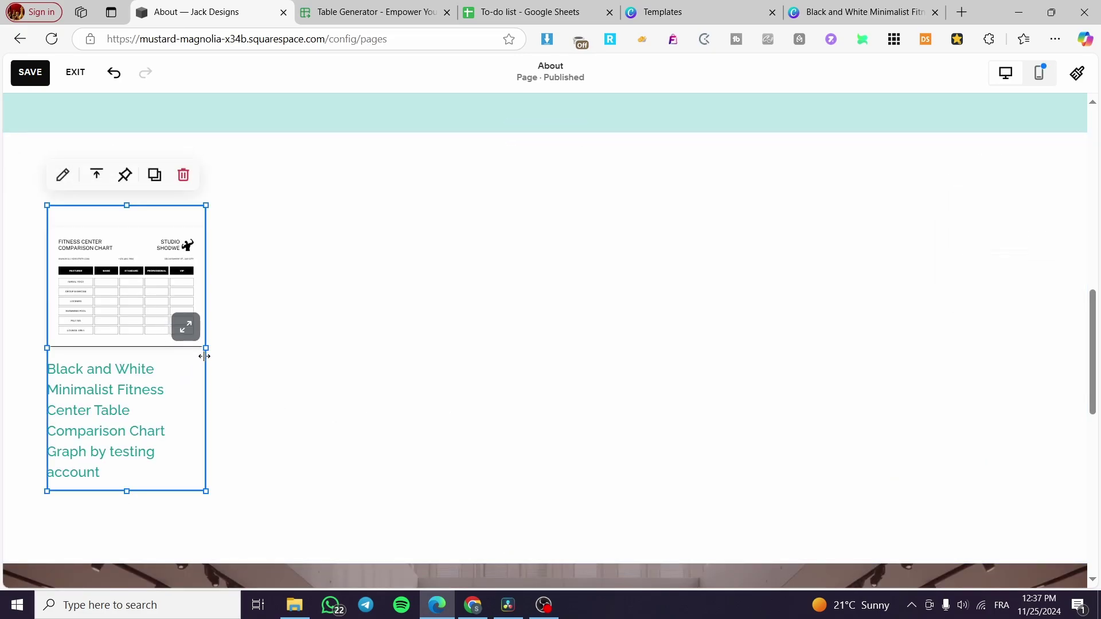
- Widen the embedded fitness center chart block, center it in the white section, and adjust its lower edge
drag(207, 348, 787, 338)
scroll(769, 329, down, 3)
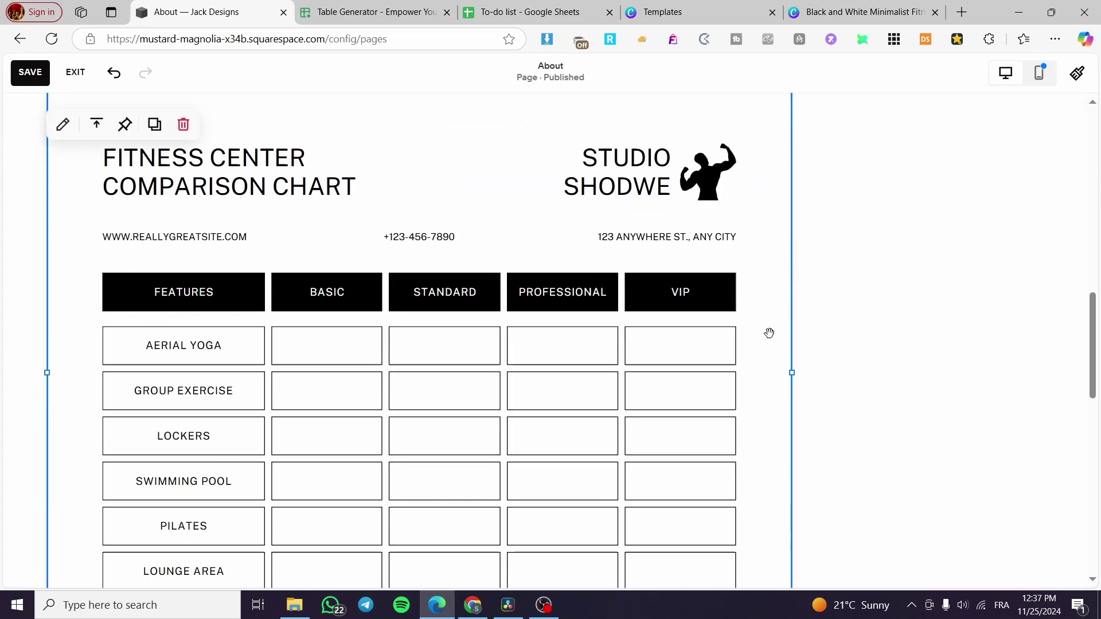
drag(666, 312, 688, 294)
scroll(688, 295, down, 4)
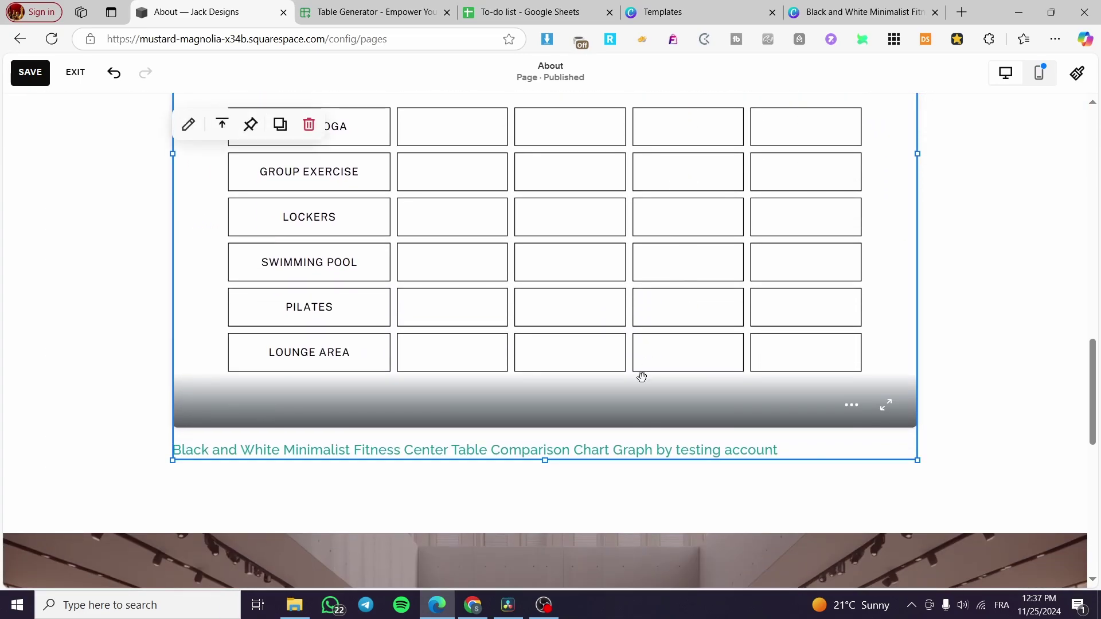
drag(548, 462, 547, 427)
- Examine the embedded comparison chart in the white section from its heading down to the caption
scroll(487, 422, up, 5)
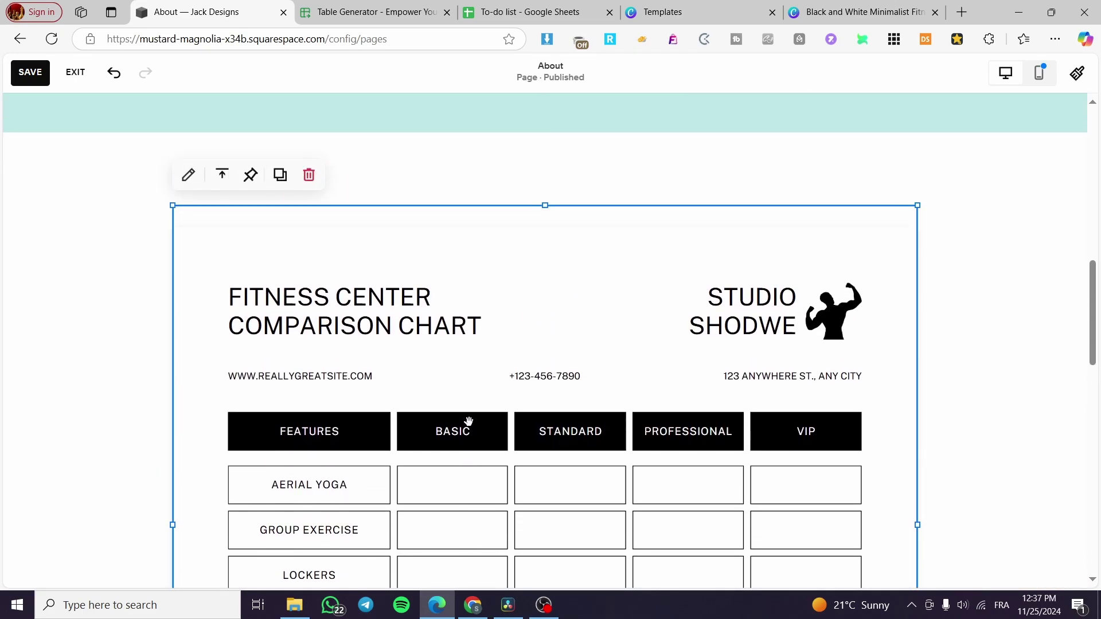
scroll(788, 330, down, 5)
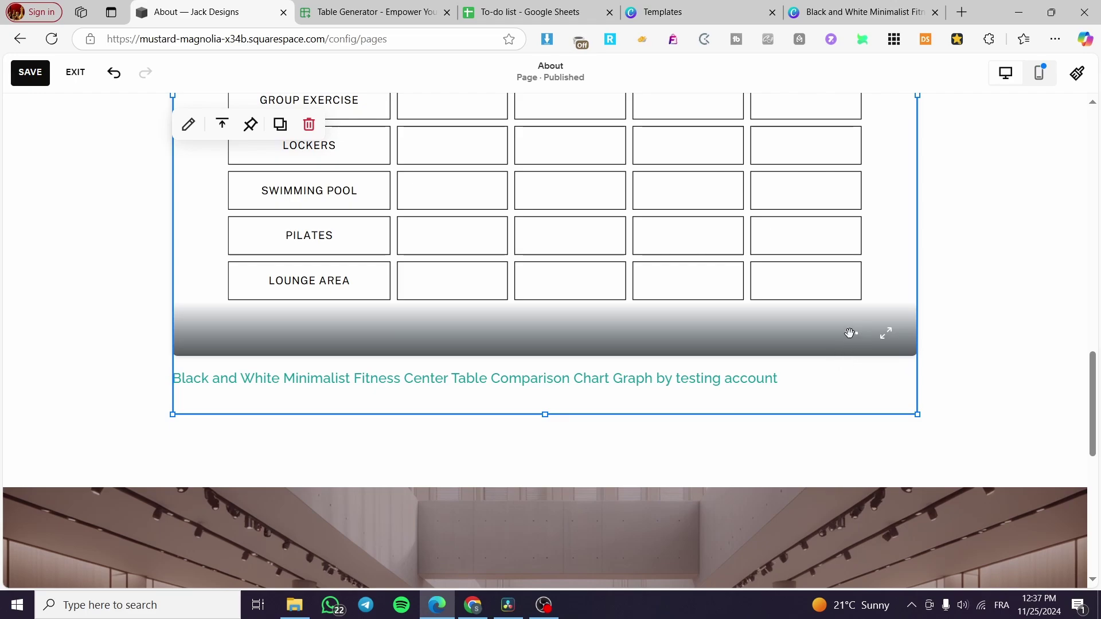
scroll(321, 327, up, 5)
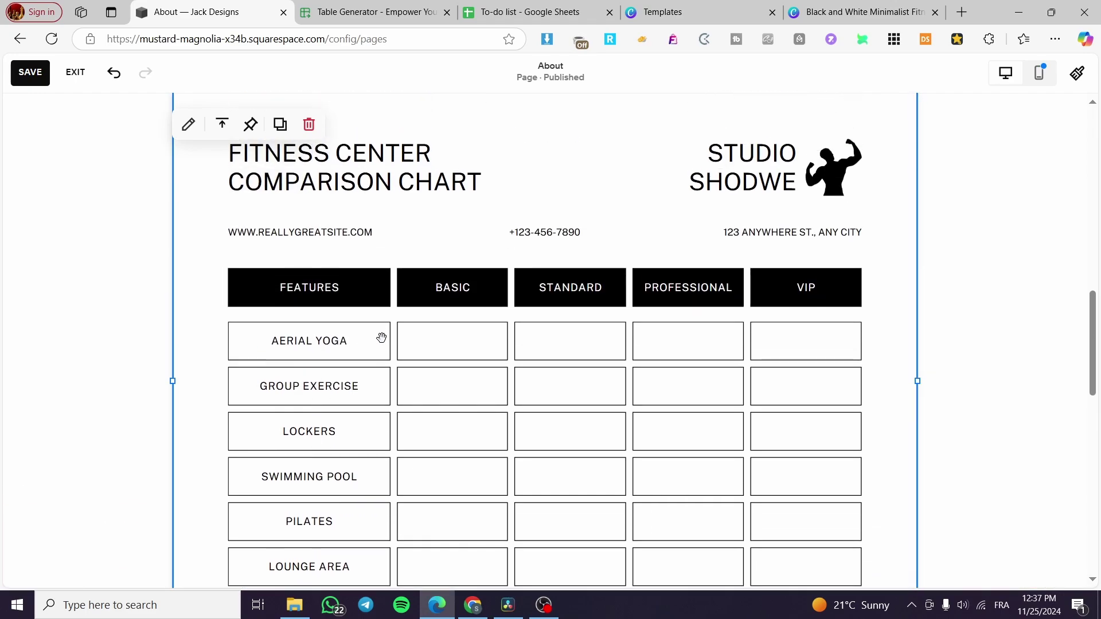
click(1002, 313)
scroll(74, 419, down, 2)
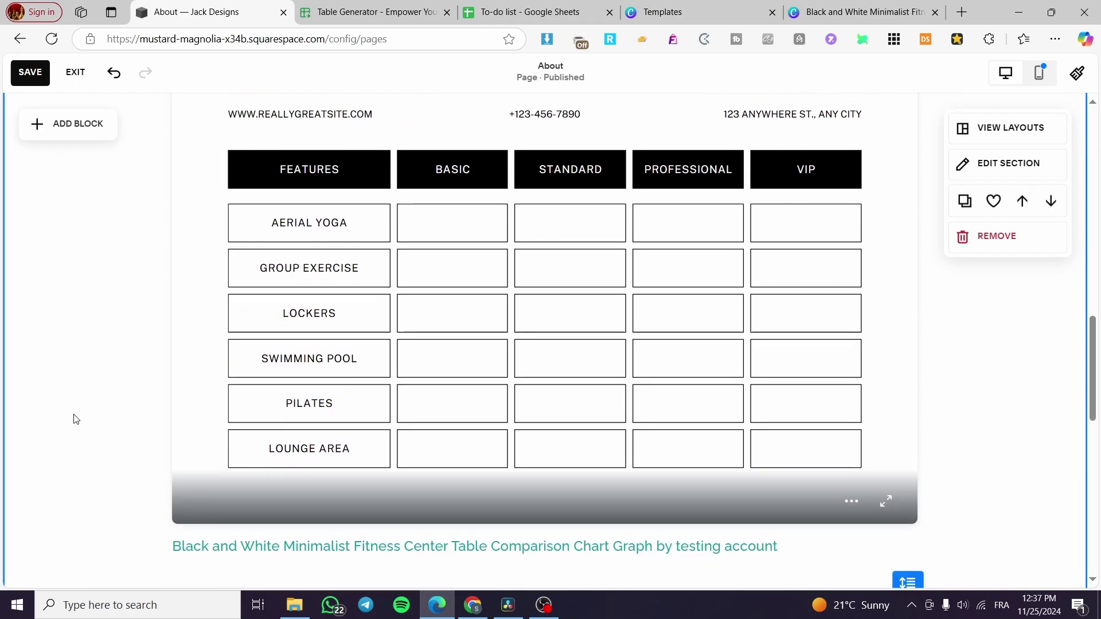
scroll(74, 419, down, 2)
scroll(607, 383, up, 3)
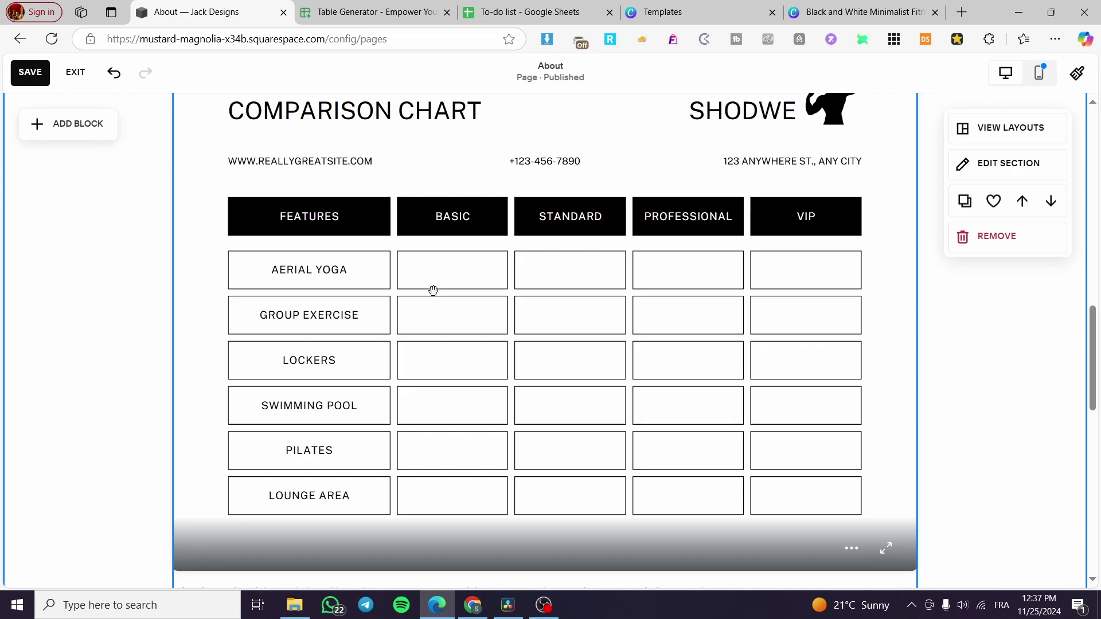
- Delete the embedded fitness center chart block from the white section and check the emptied area
click(668, 390)
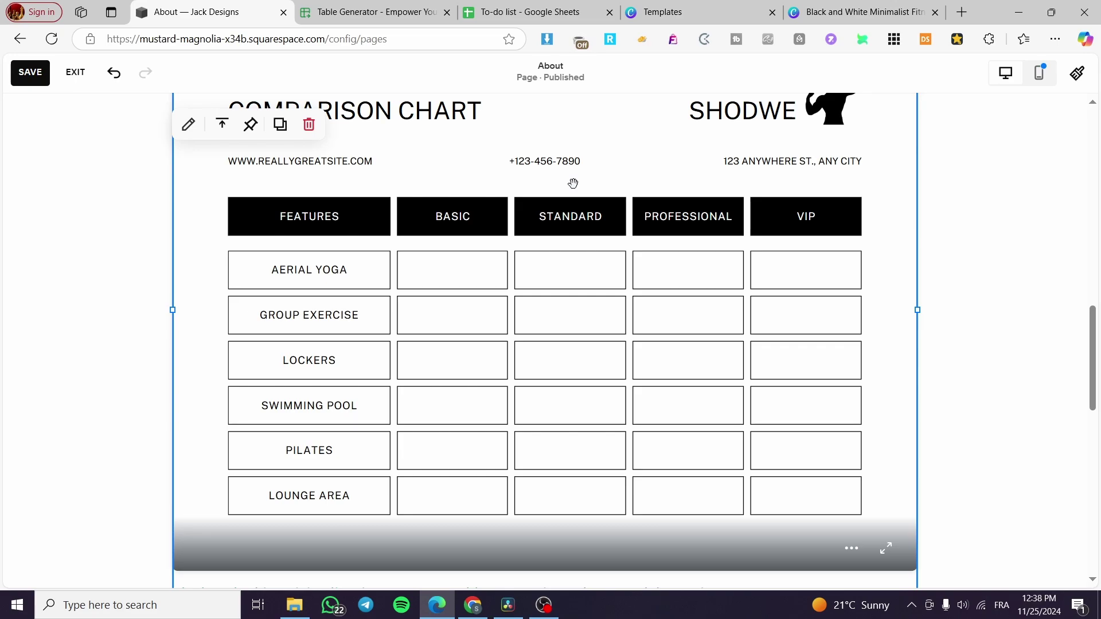
scroll(576, 195, down, 5)
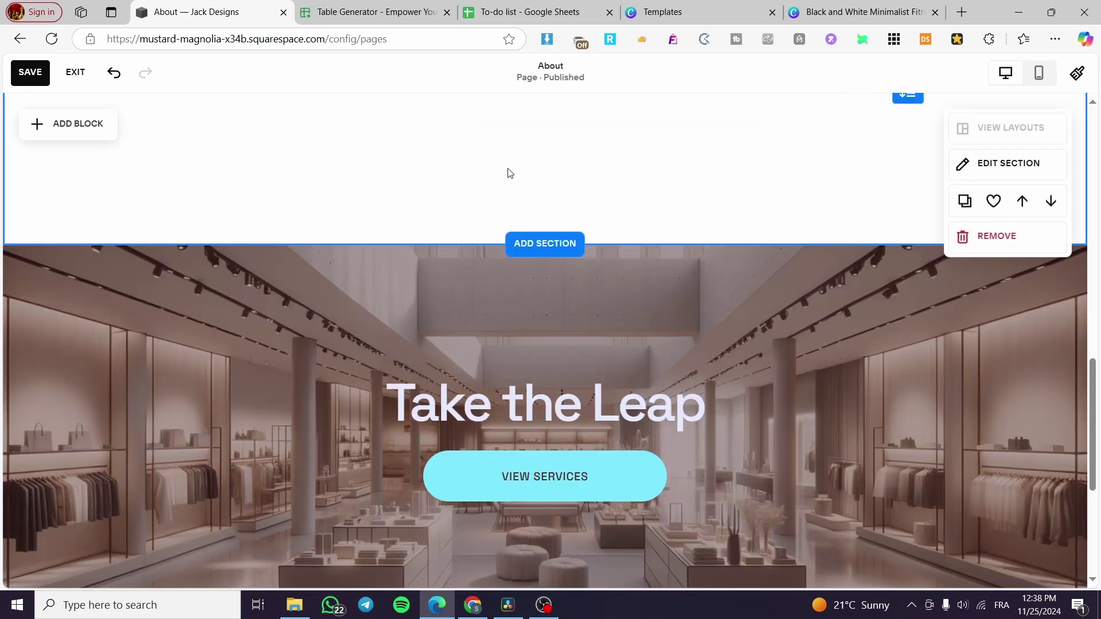
scroll(510, 173, up, 6)
scroll(511, 206, down, 3)
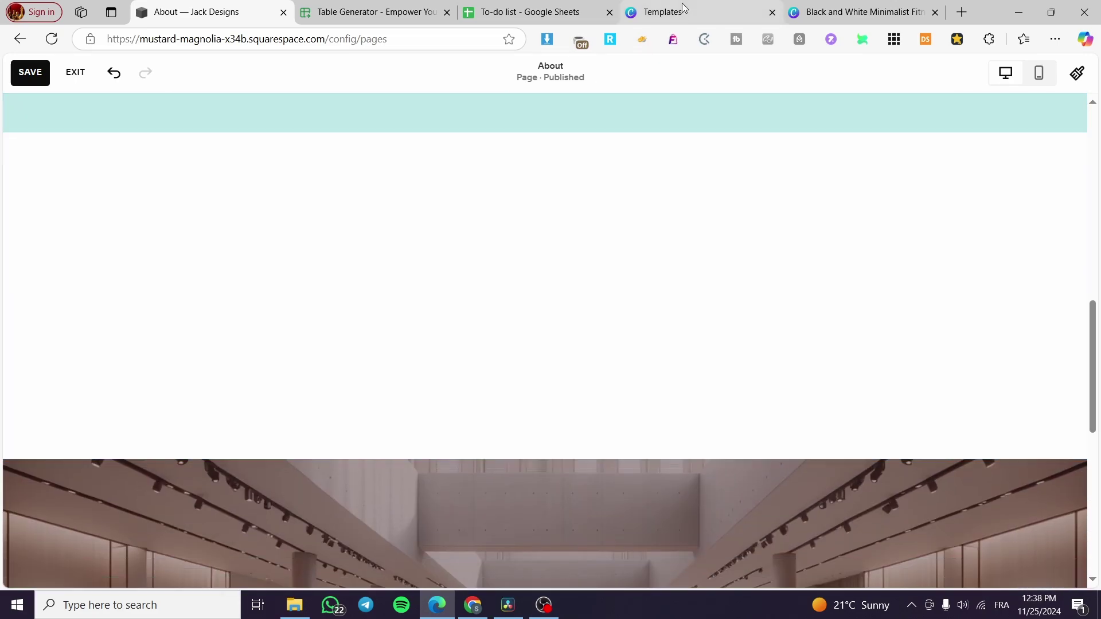
- Switch to the Table Generator website, start creating a table, and try adding and removing a row
click(431, 6)
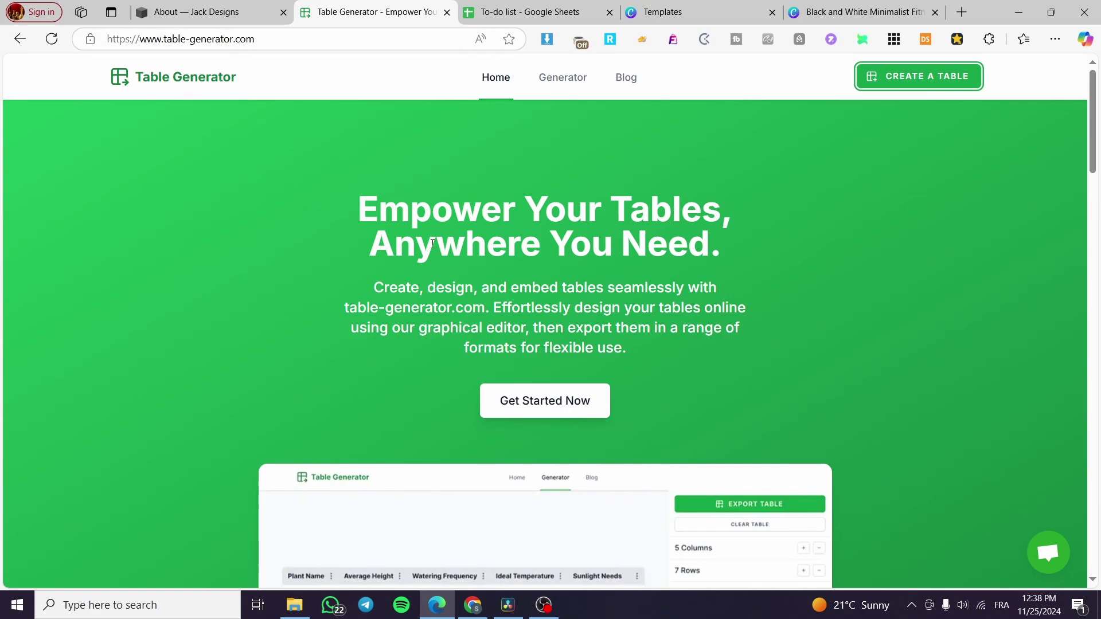
click(947, 84)
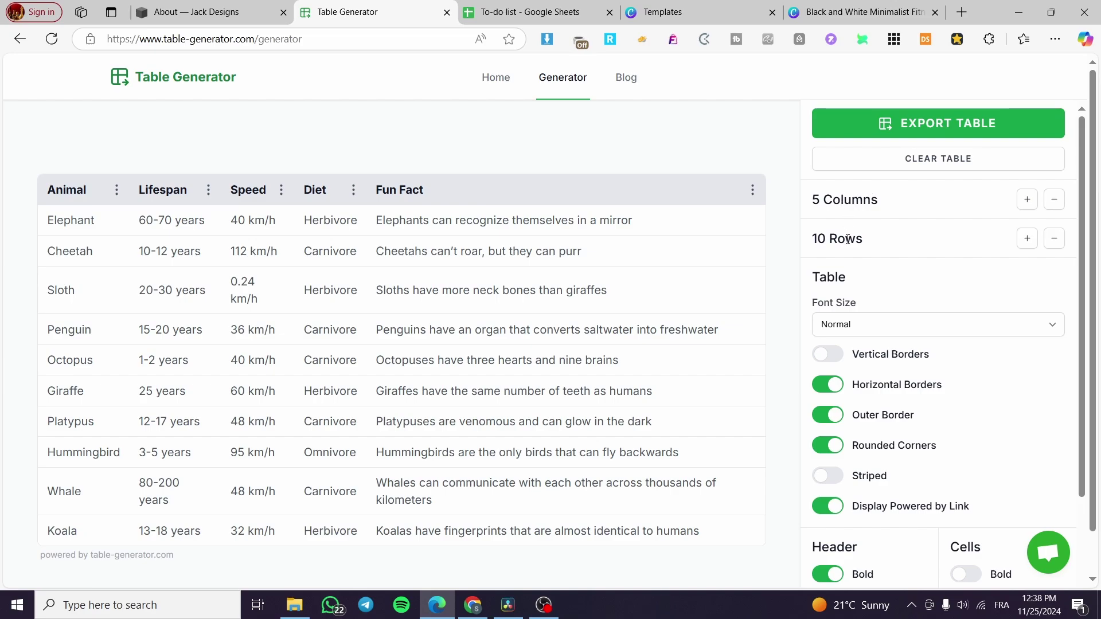
click(1026, 238)
click(1053, 239)
click(1024, 240)
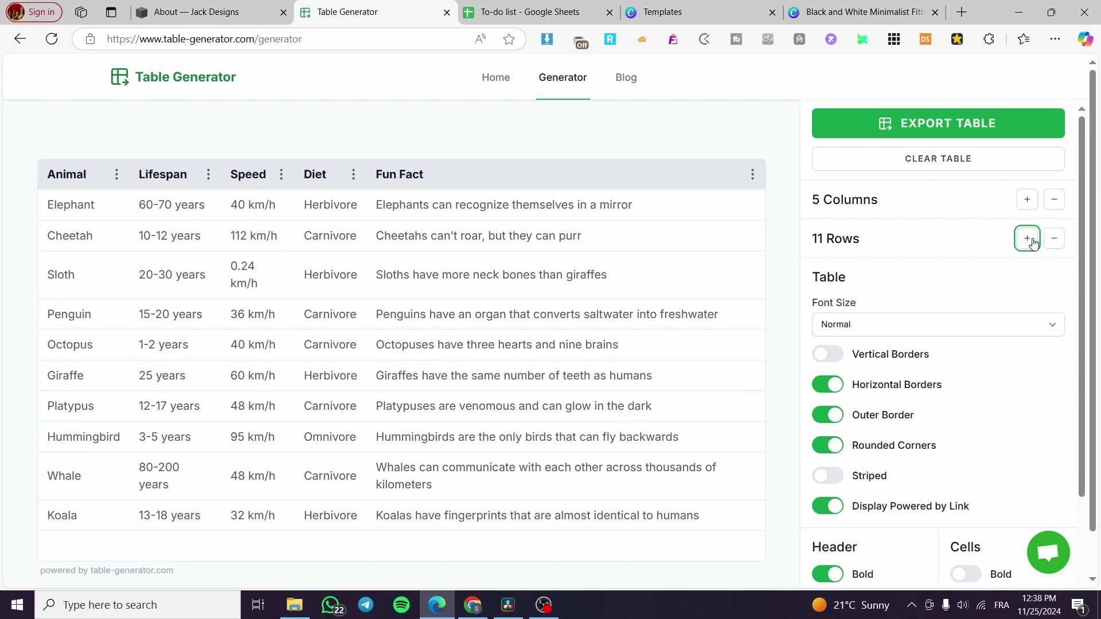
click(1054, 240)
- Remove the Speed, Diet and Fun Fact columns and add blank ones so the table has four columns
click(1054, 203)
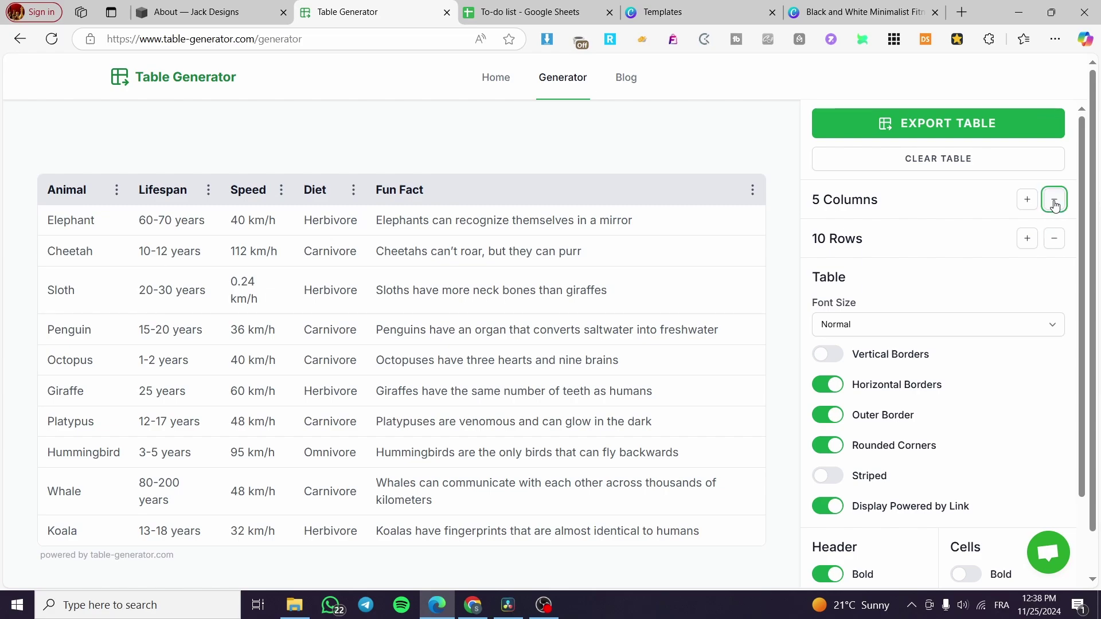
click(1053, 202)
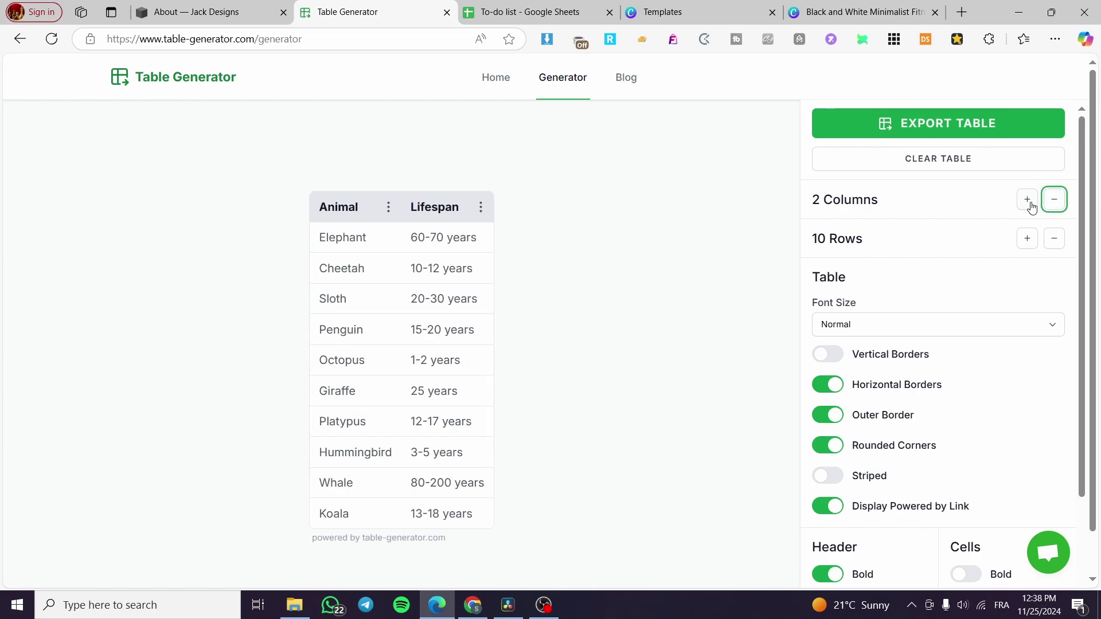
click(1030, 205)
click(1030, 206)
click(1030, 205)
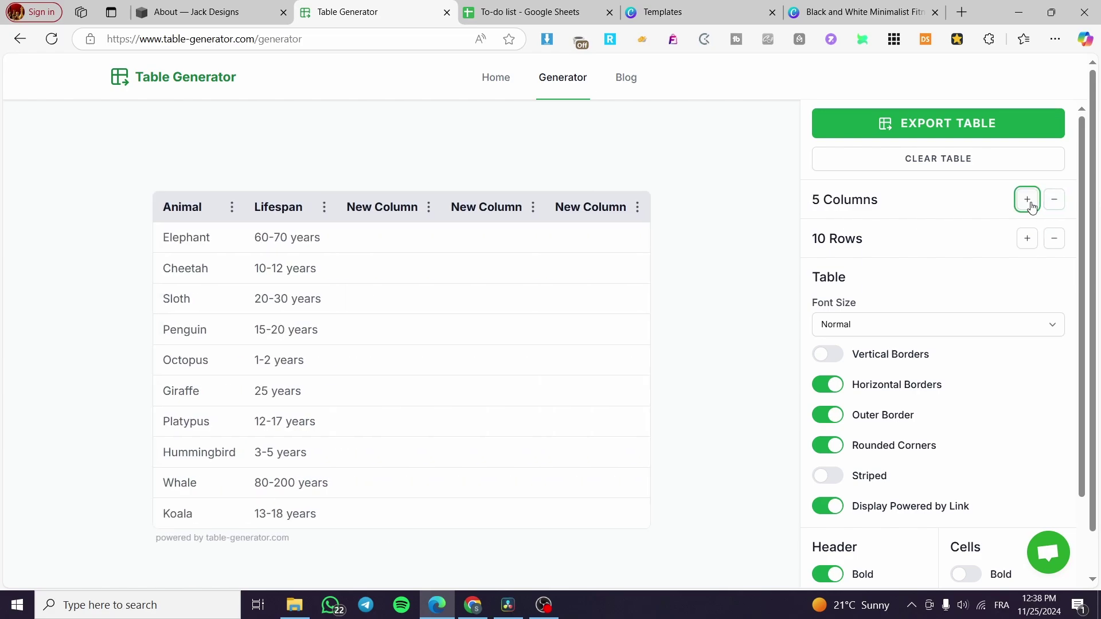
click(1030, 205)
click(1054, 203)
click(1054, 204)
- Examine the editable header and empty cells and the options for adding or removing the first blank column
click(269, 204)
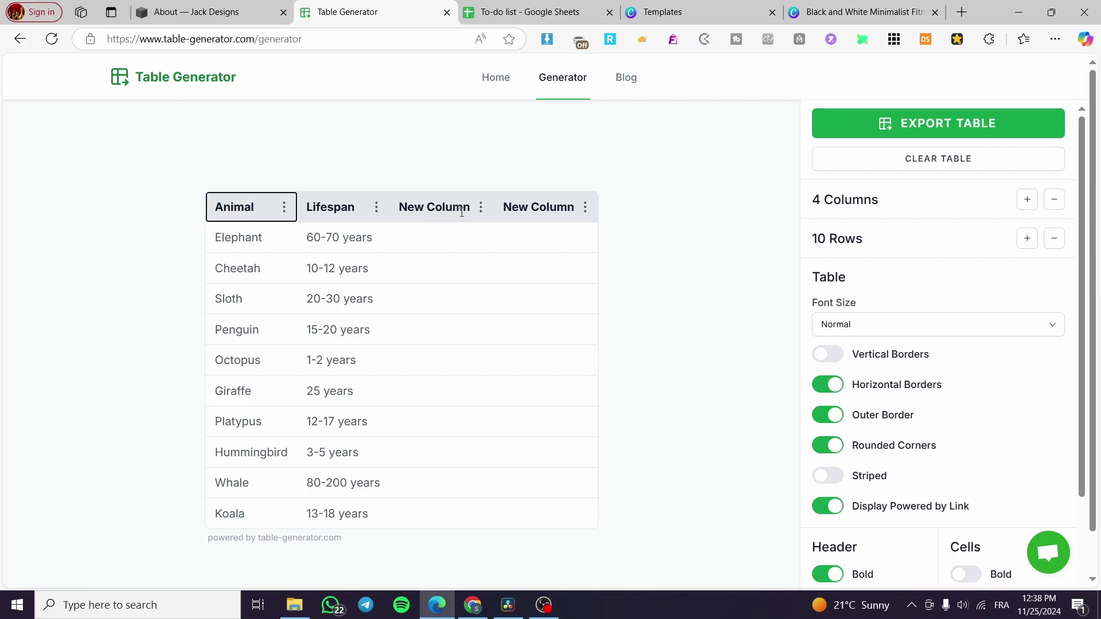
click(442, 242)
click(445, 274)
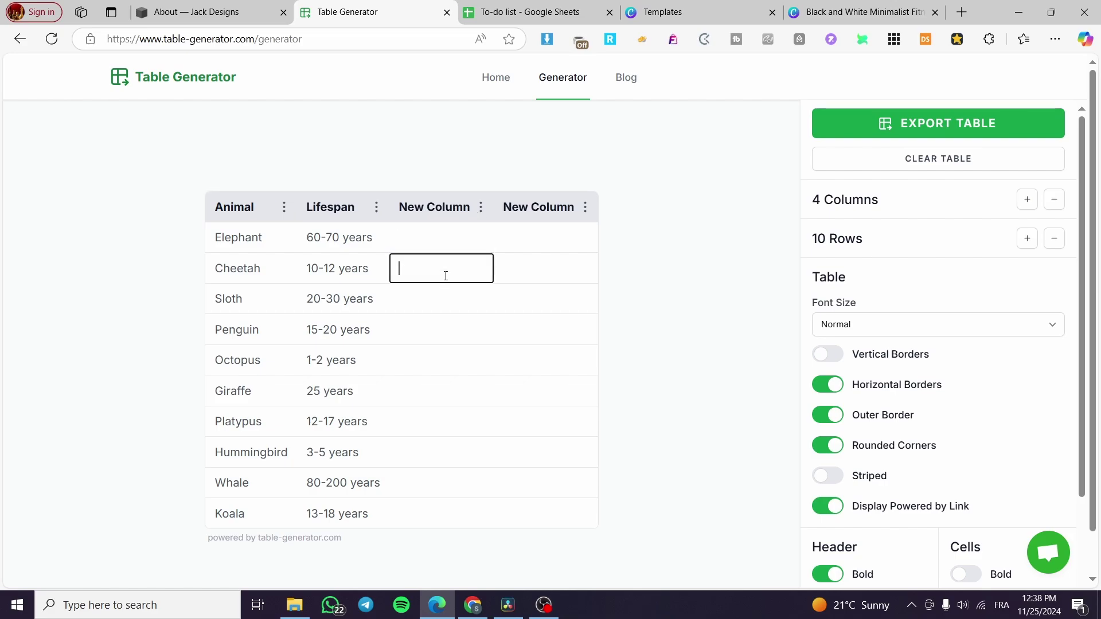
click(480, 207)
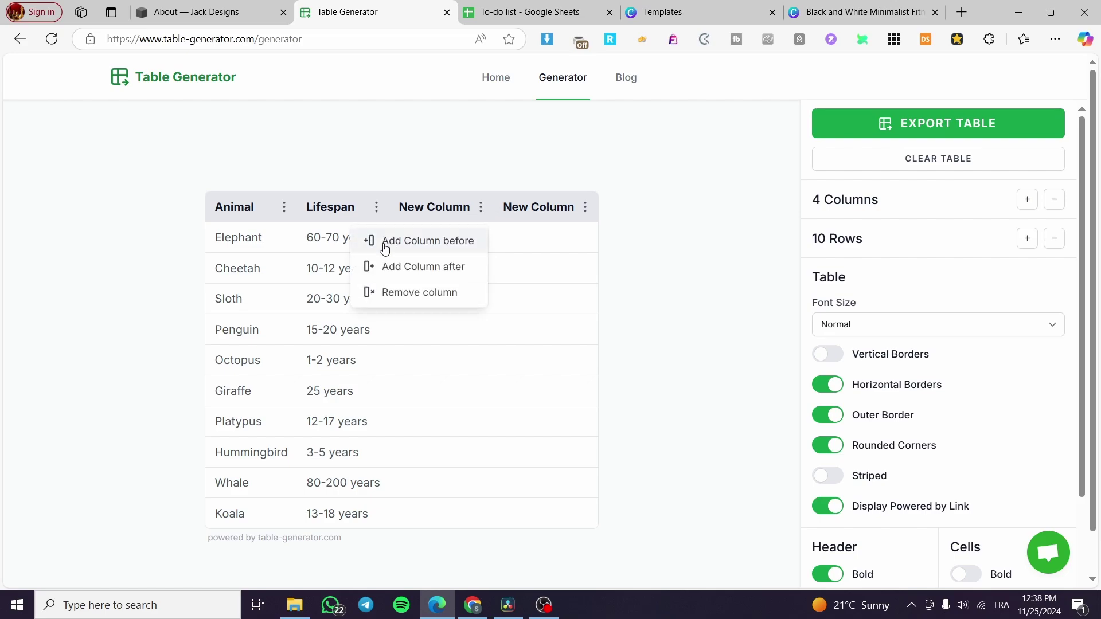
click(518, 261)
click(415, 270)
click(405, 298)
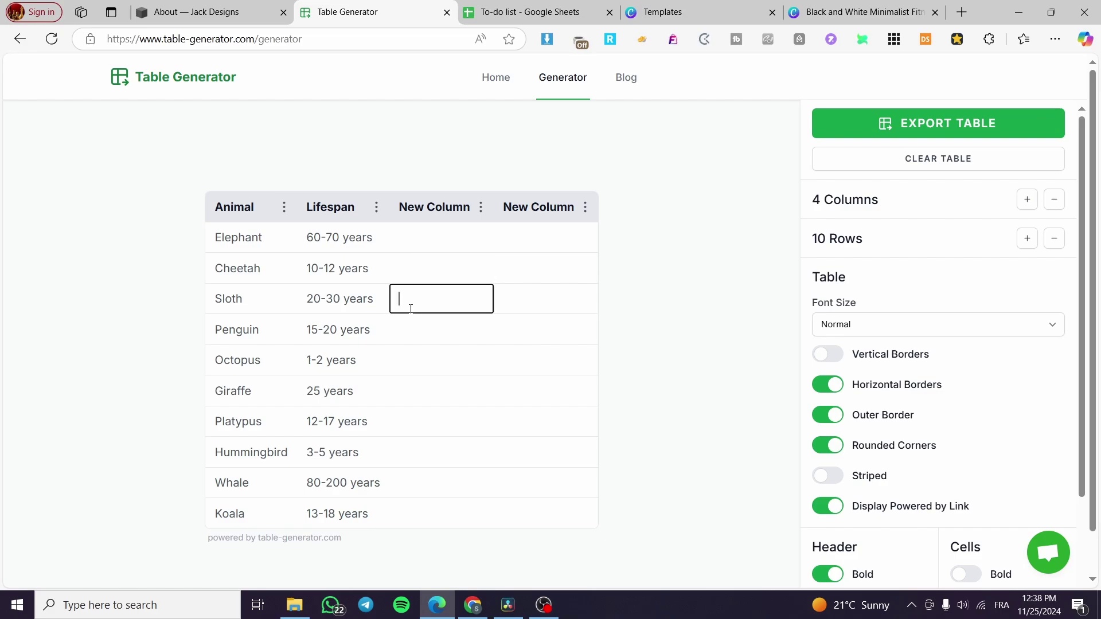
- Set the table's font size to Large
click(840, 329)
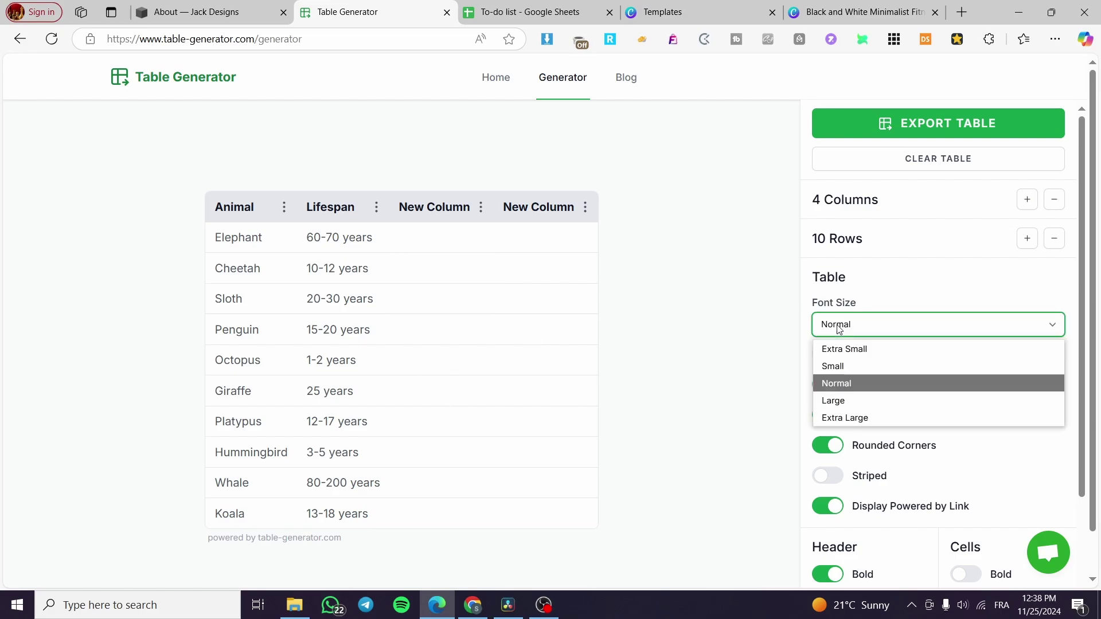
click(859, 399)
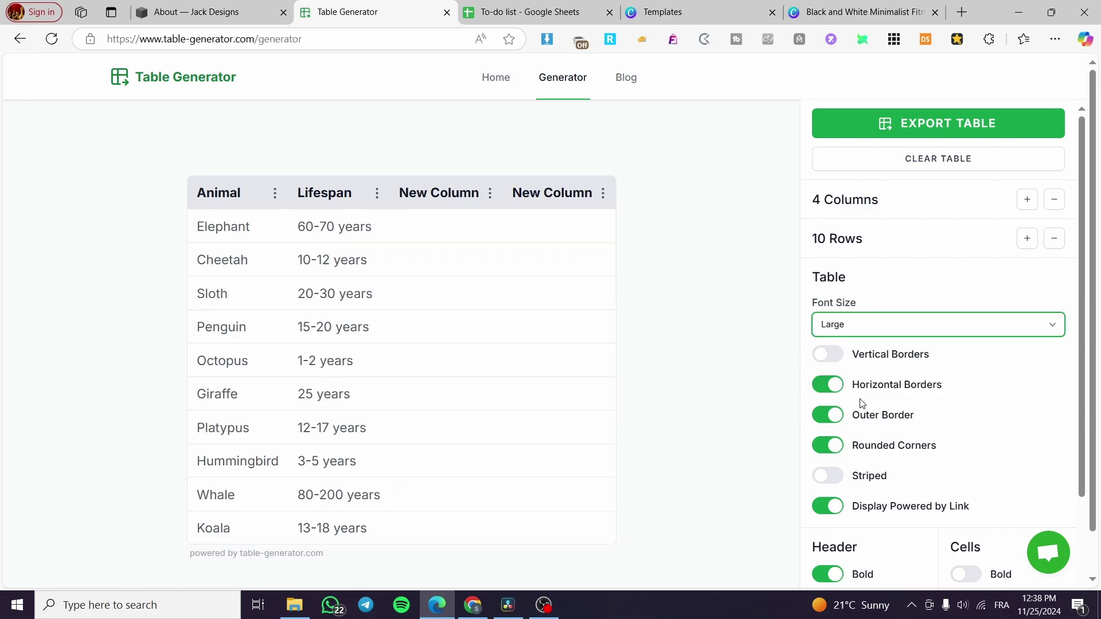
- Try the Extra Large font size for the table, and set it to Small instead
click(874, 336)
click(872, 417)
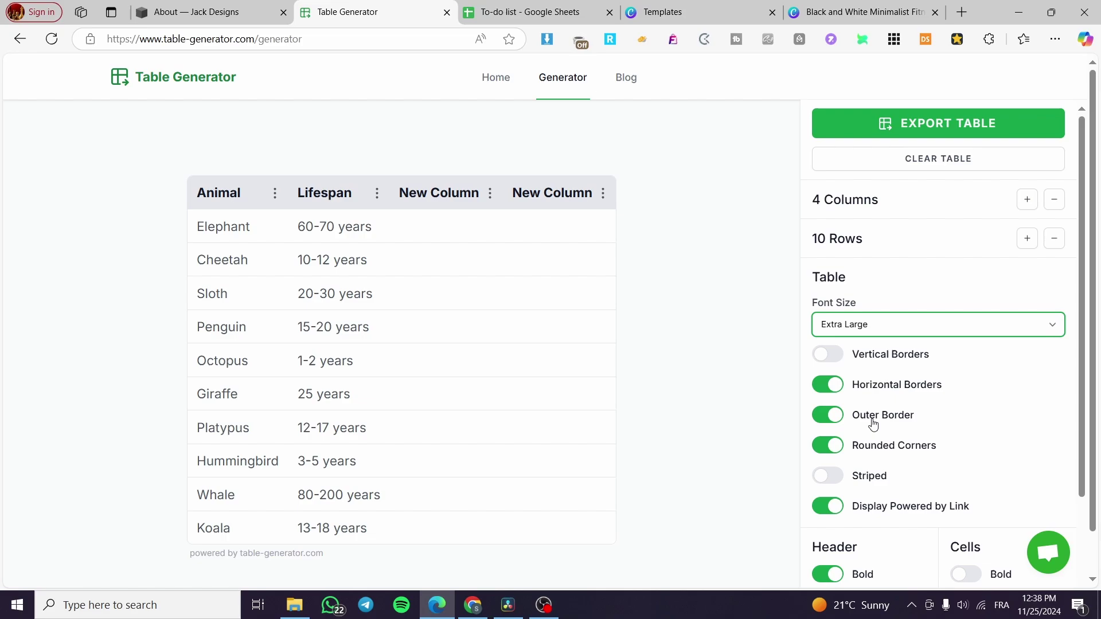
click(881, 321)
click(883, 362)
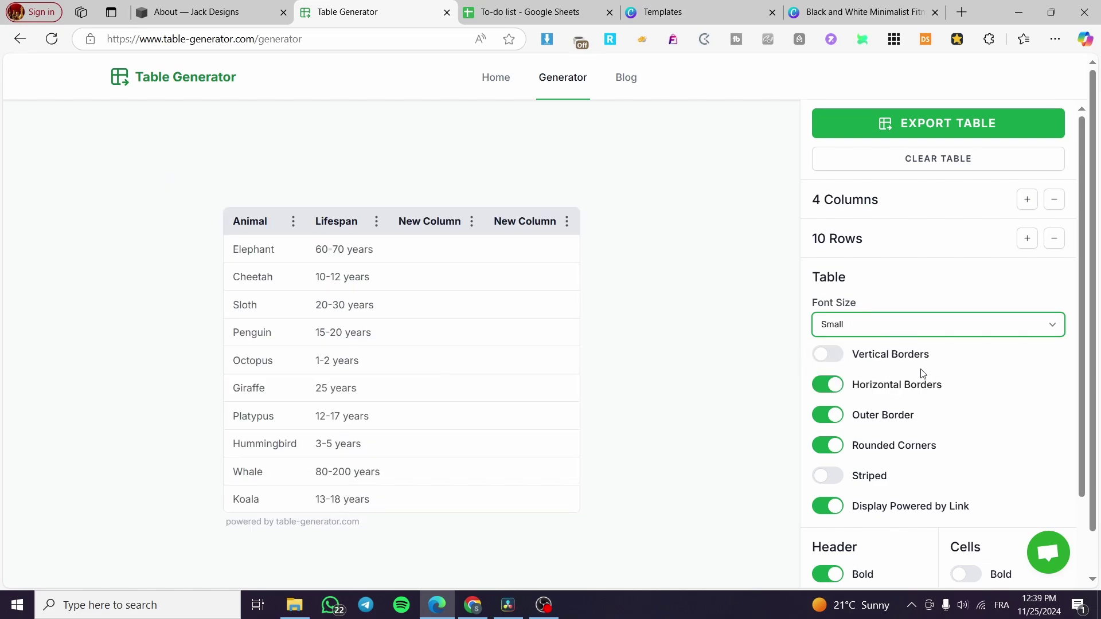
- Turn on vertical borders and striped rows for the table
click(834, 364)
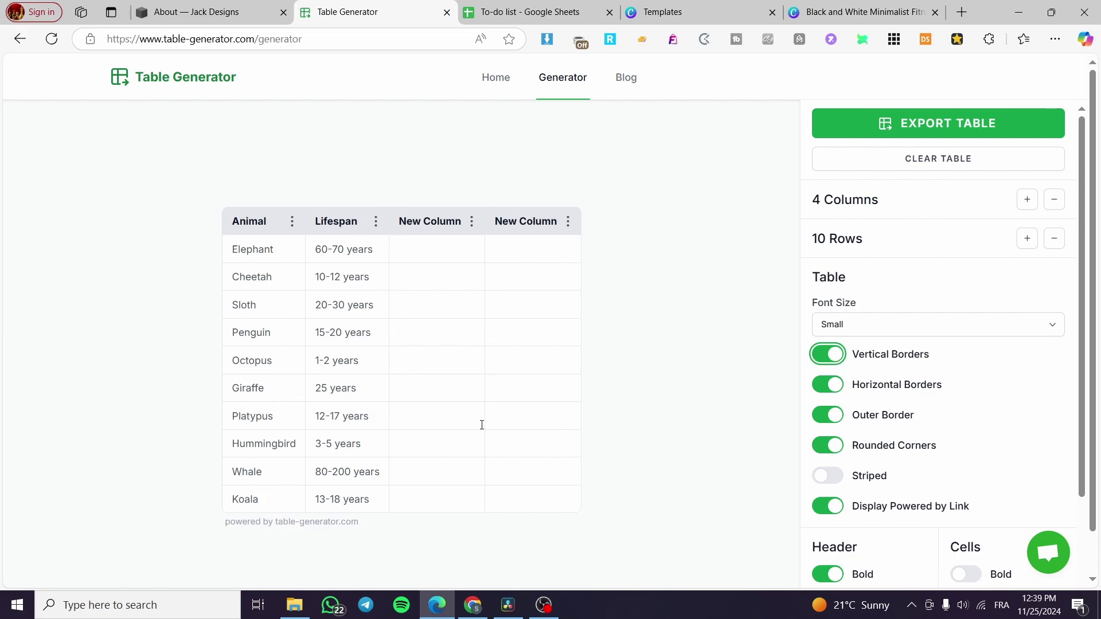
right_click(825, 482)
click(827, 482)
click(830, 482)
click(831, 481)
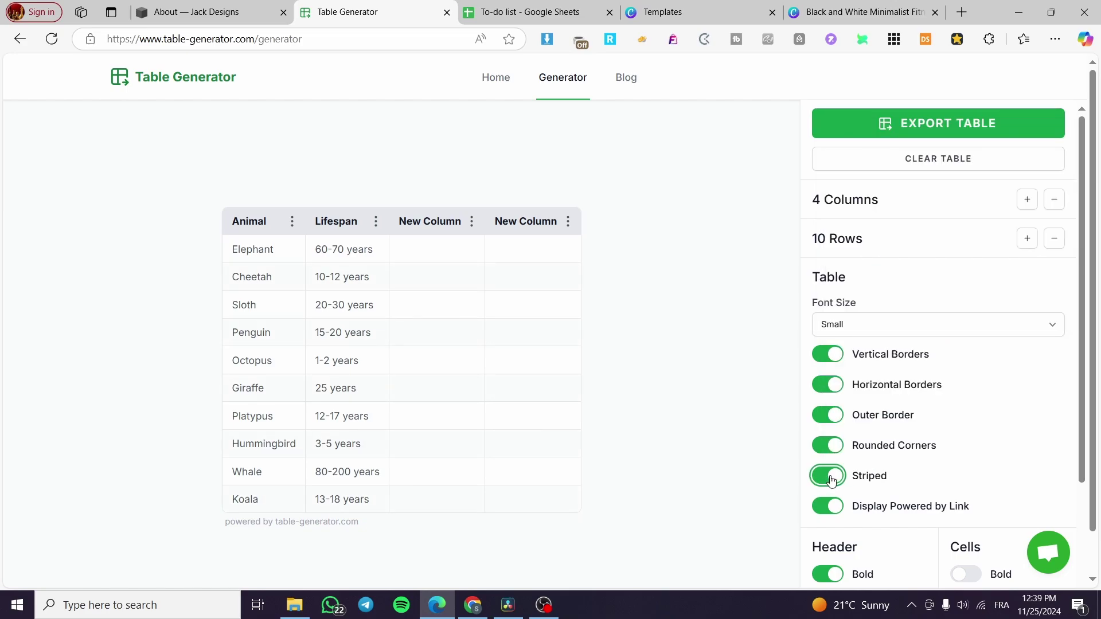
- Turn off the display of the Powered by link beneath the table
click(537, 8)
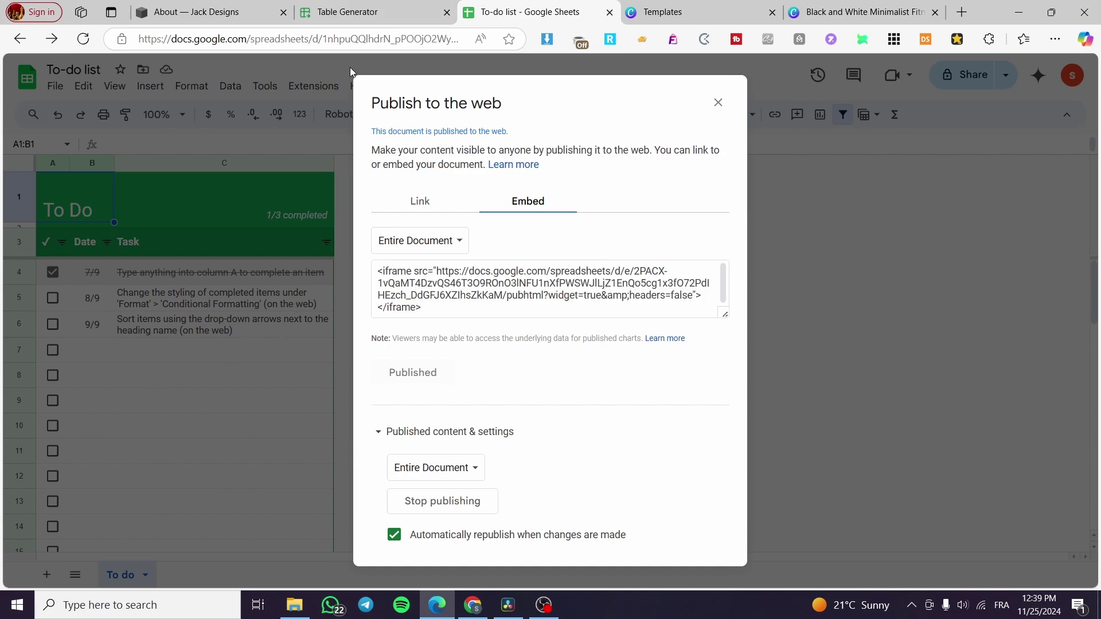
click(351, 11)
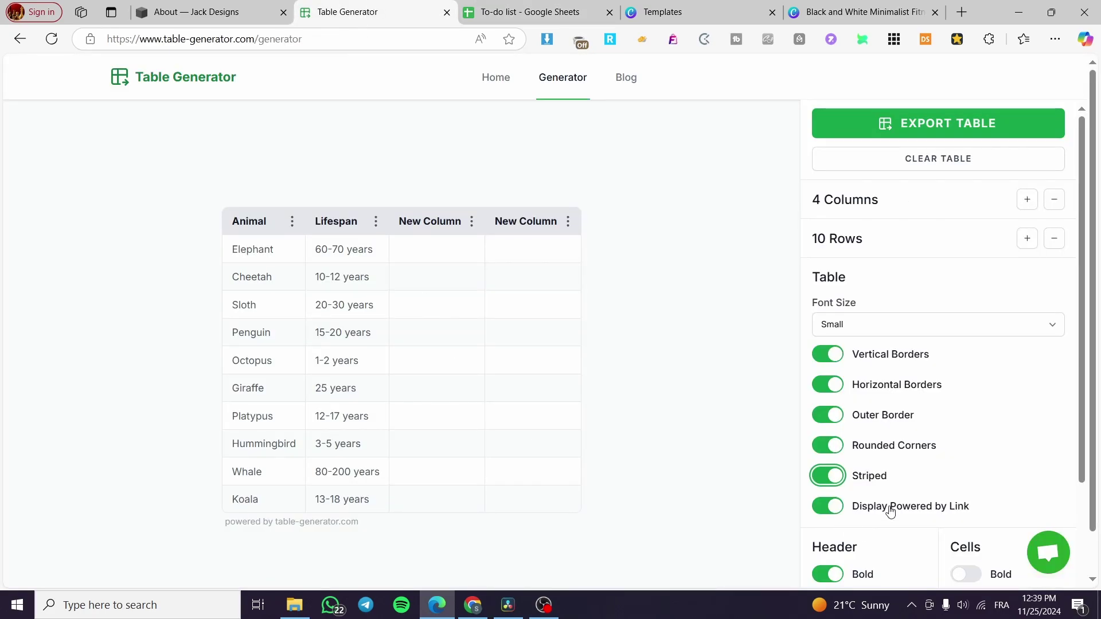
scroll(892, 508, down, 1)
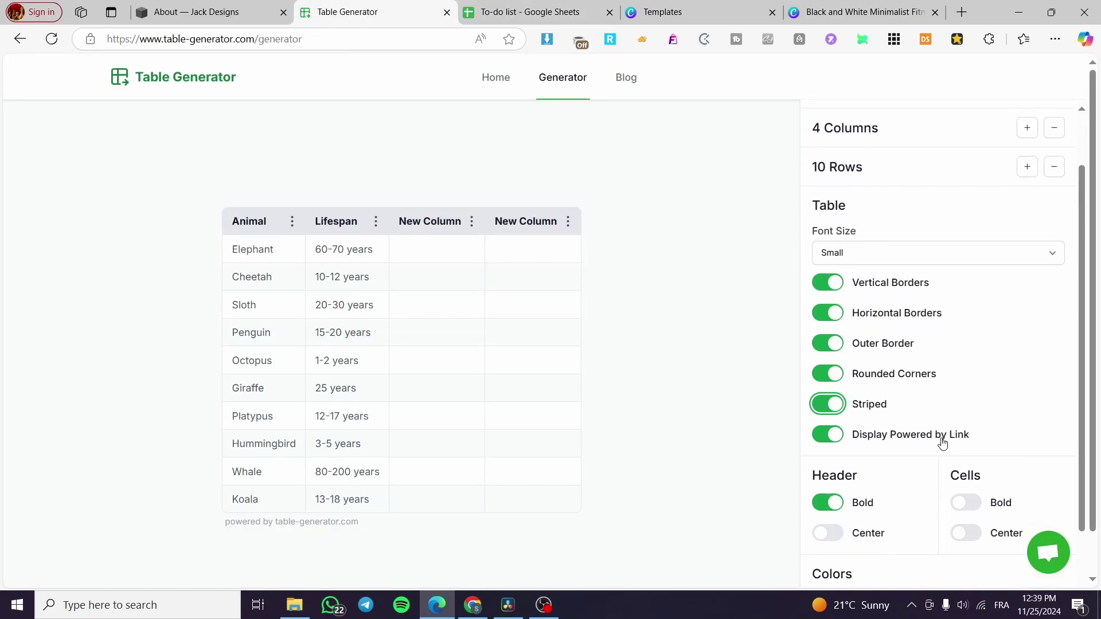
scroll(553, 484, down, 1)
click(828, 389)
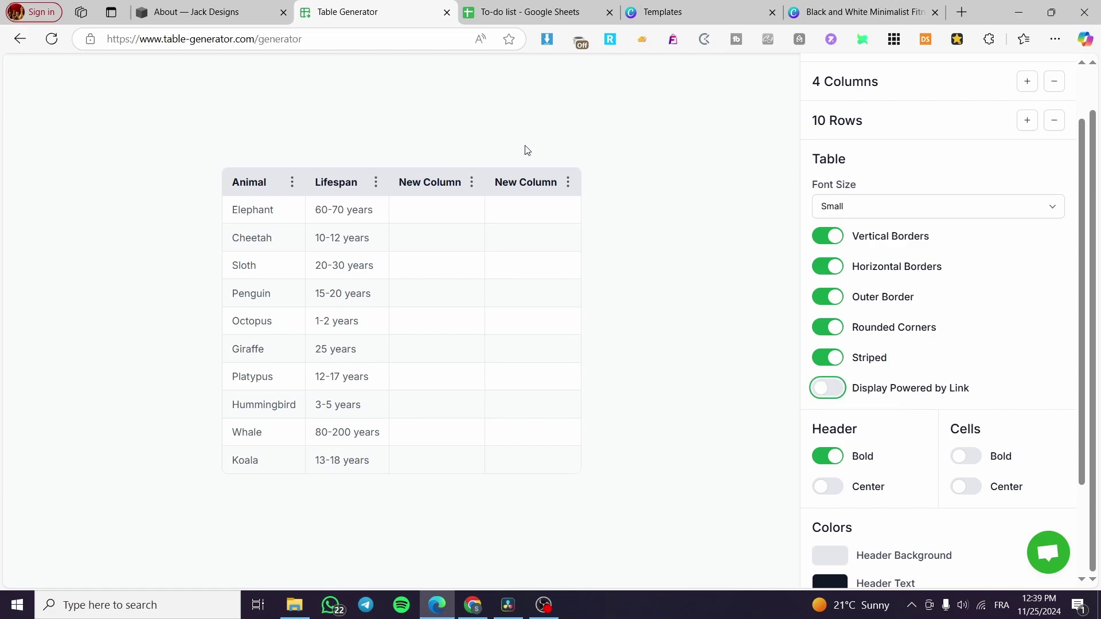
- Center the header text, and make the cell text bold and centered
scroll(643, 501, up, 1)
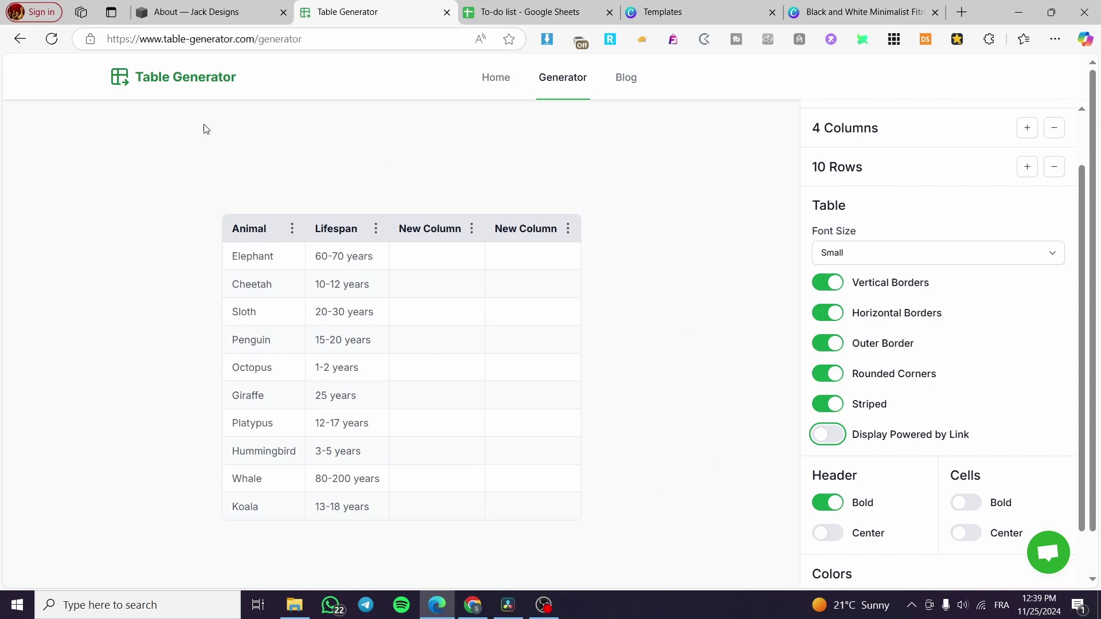
scroll(877, 512, down, 4)
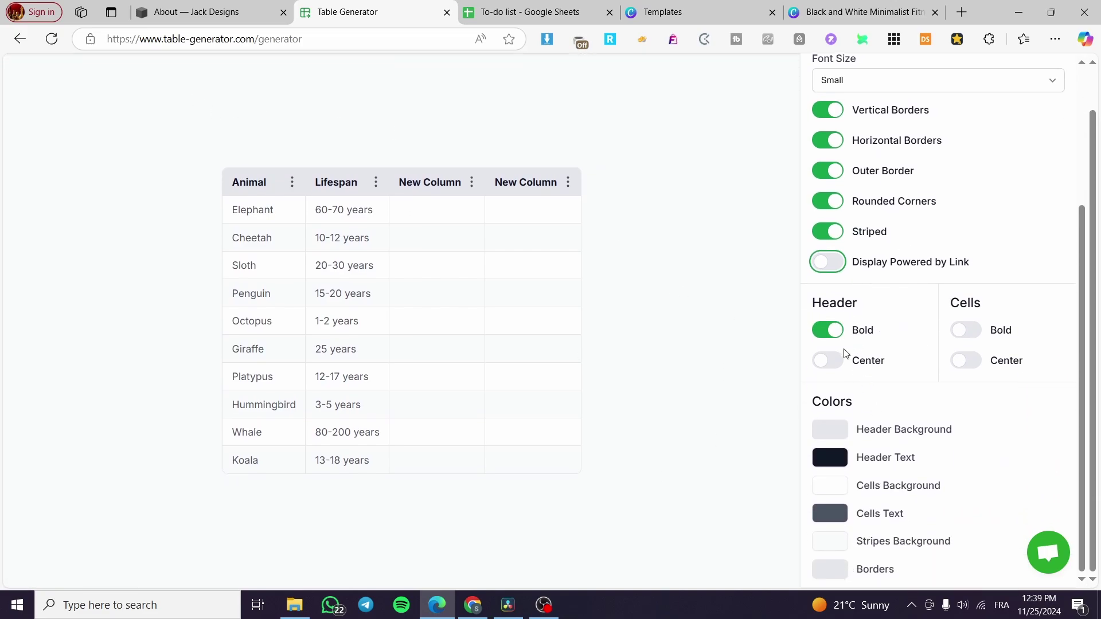
click(827, 363)
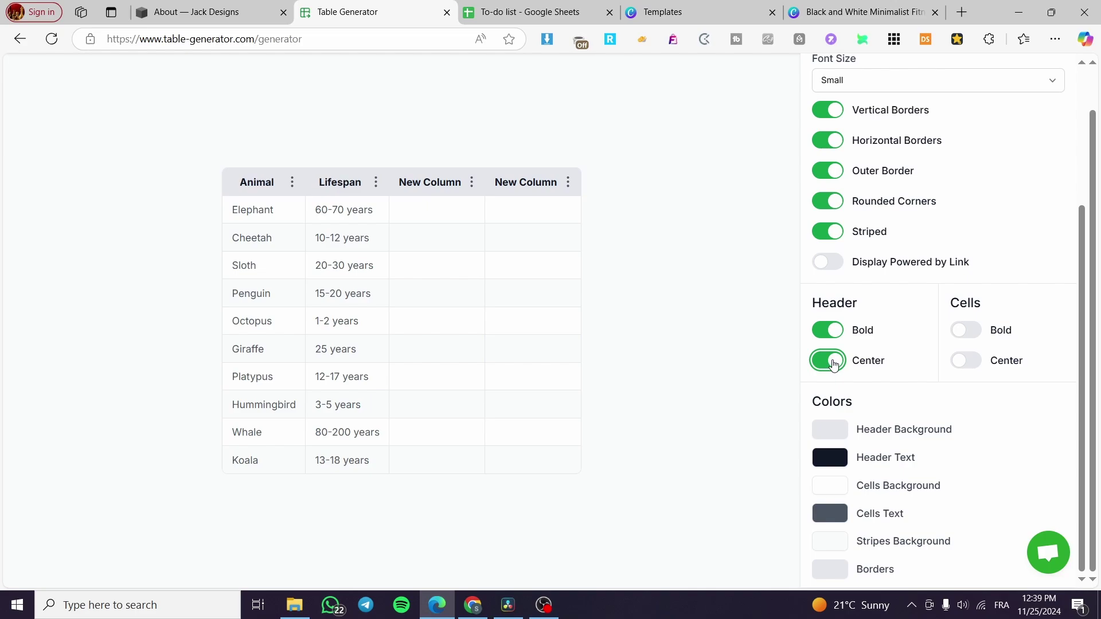
click(963, 331)
click(968, 363)
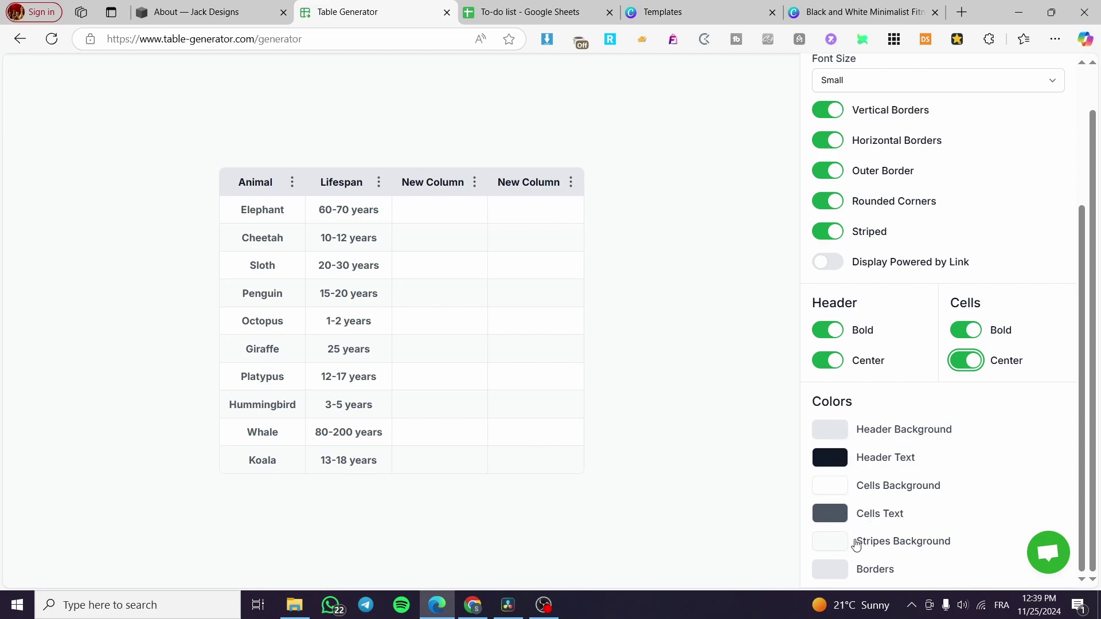
- Open the table's export options, compare the HTML-Table and Embed code, and copy the Embed code
scroll(924, 540, up, 5)
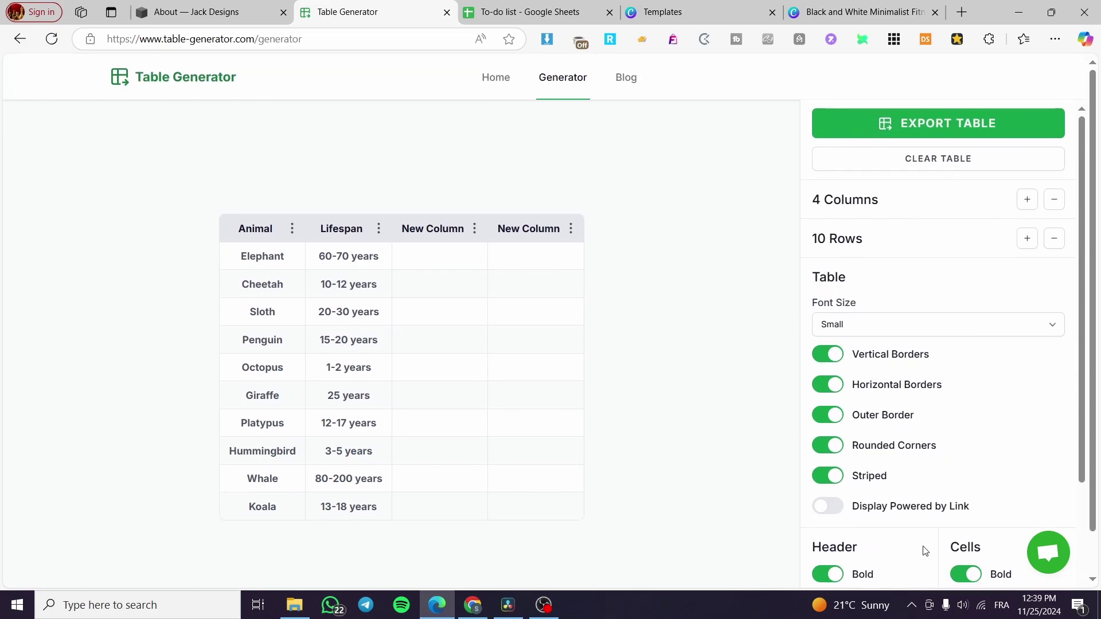
click(947, 132)
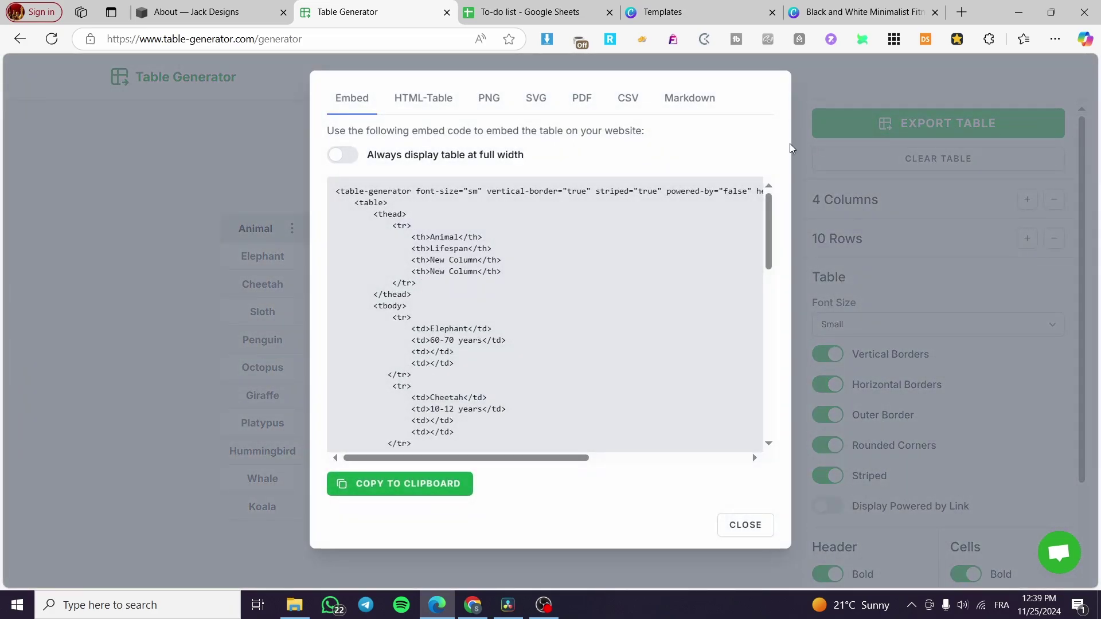
click(435, 99)
click(362, 101)
click(400, 102)
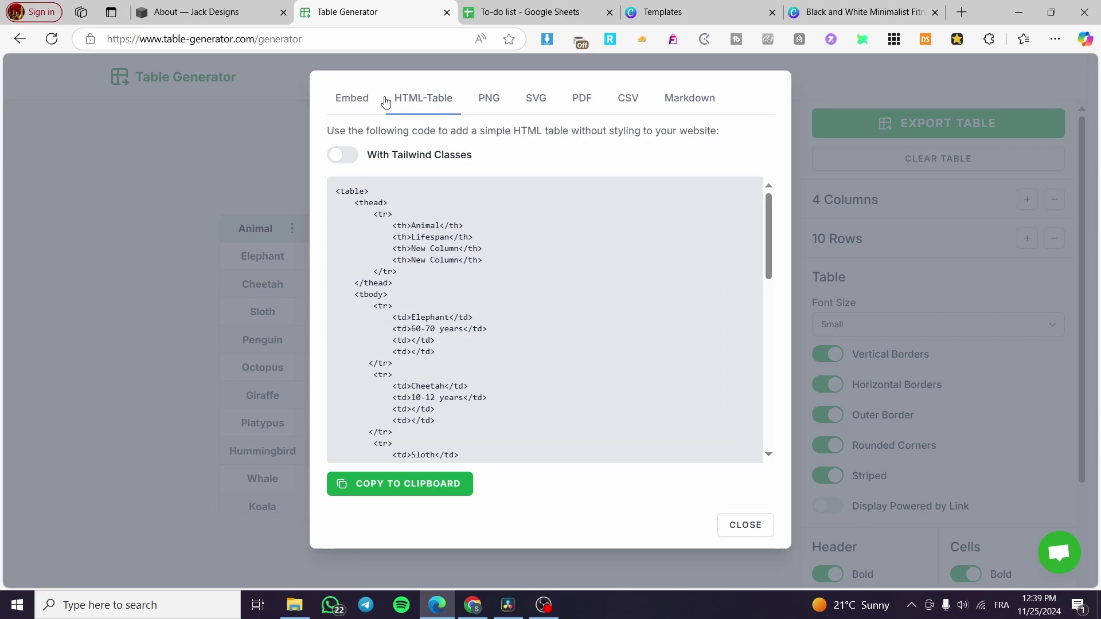
click(363, 101)
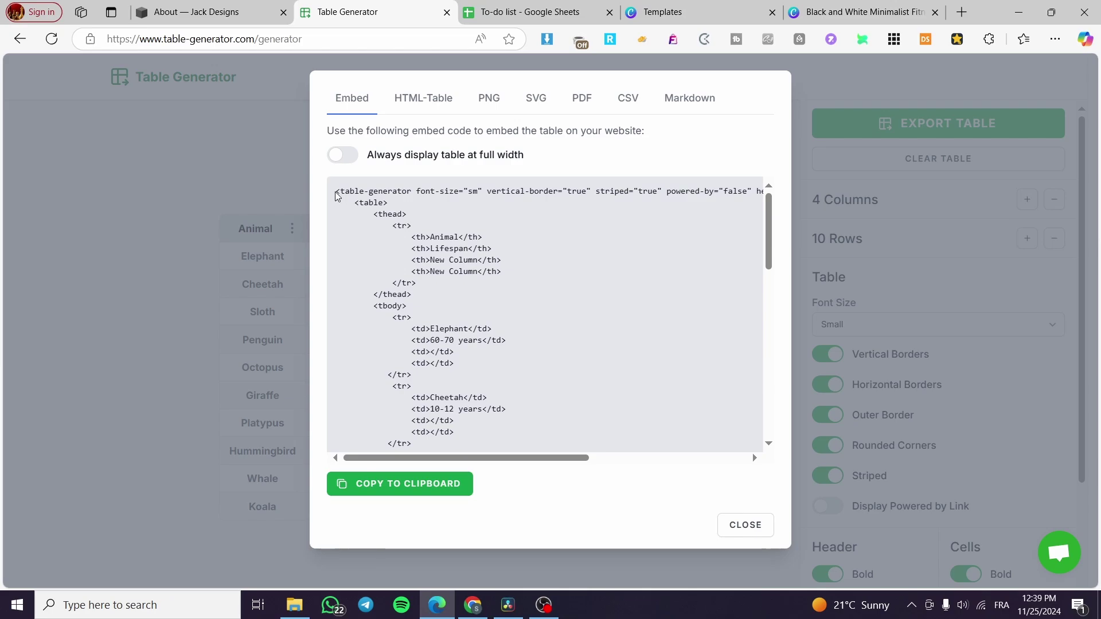
click(409, 494)
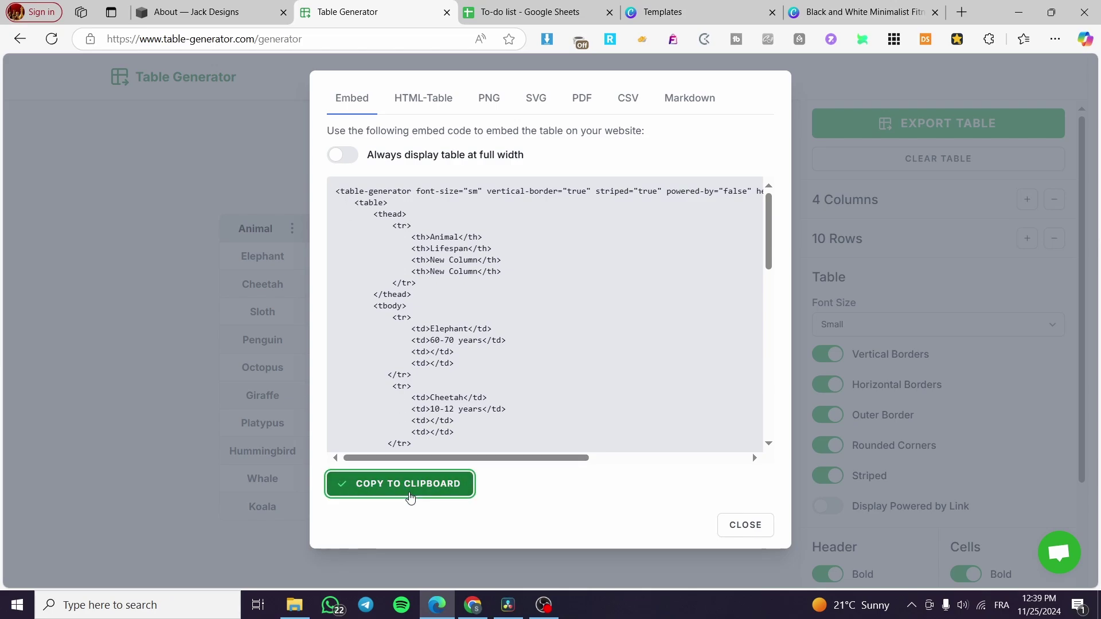
- Switch to the Squarespace About page and add an Embed block to the blank section with the copied table code as a code snippet
click(192, 12)
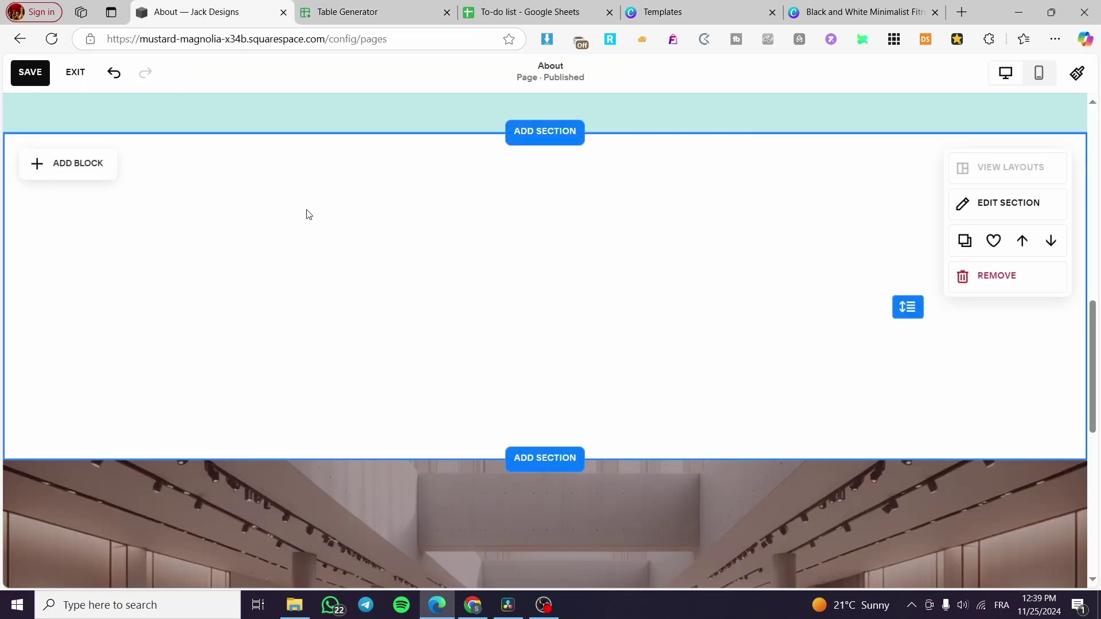
click(89, 172)
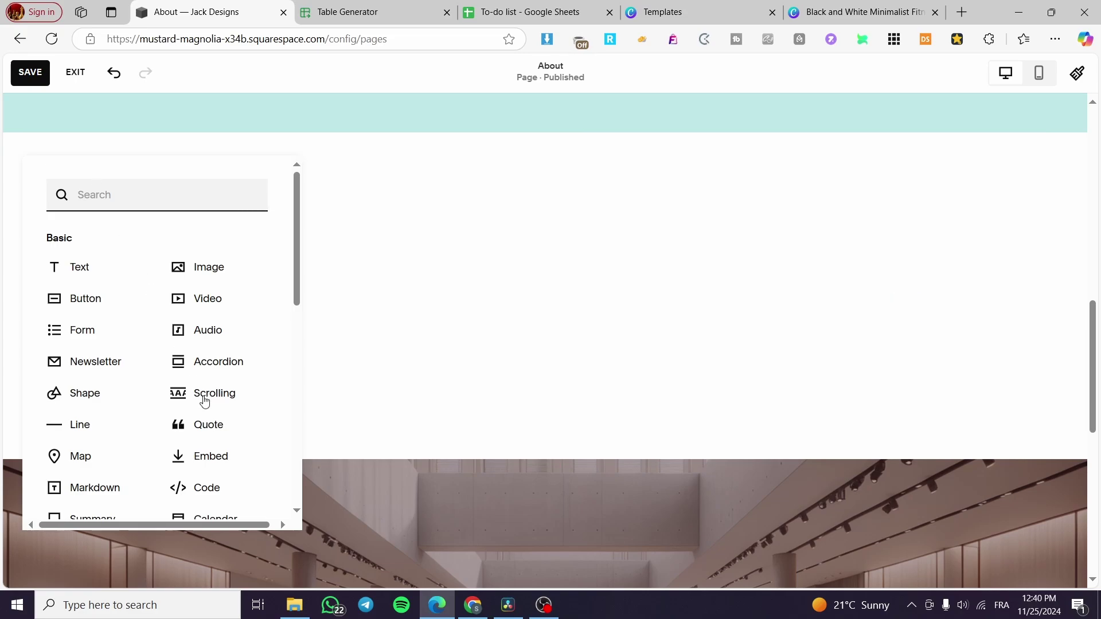
click(211, 456)
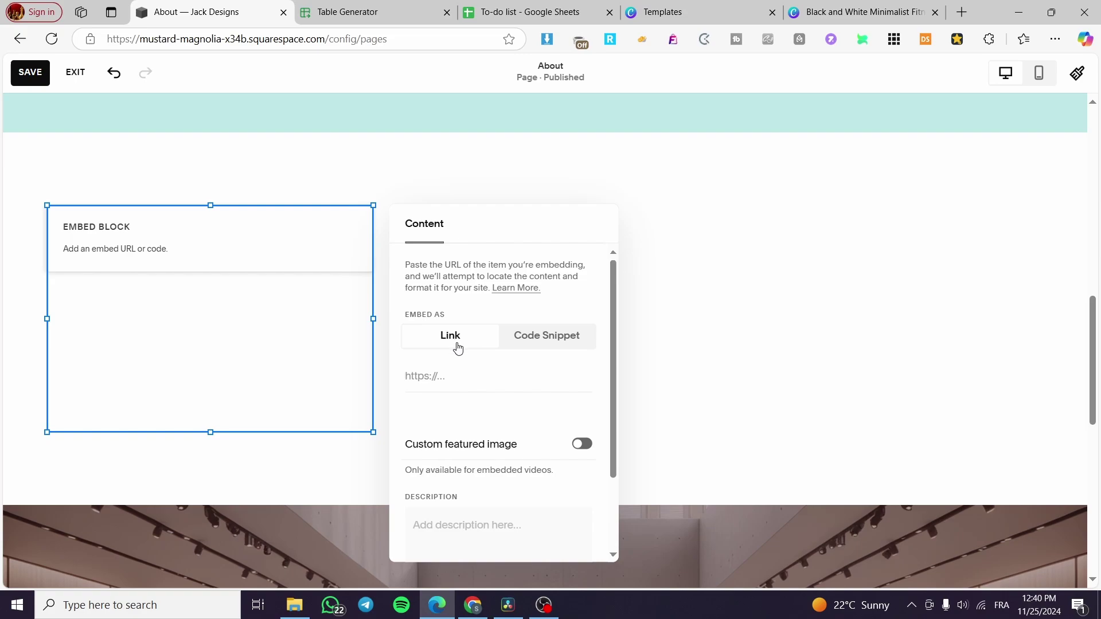
click(524, 346)
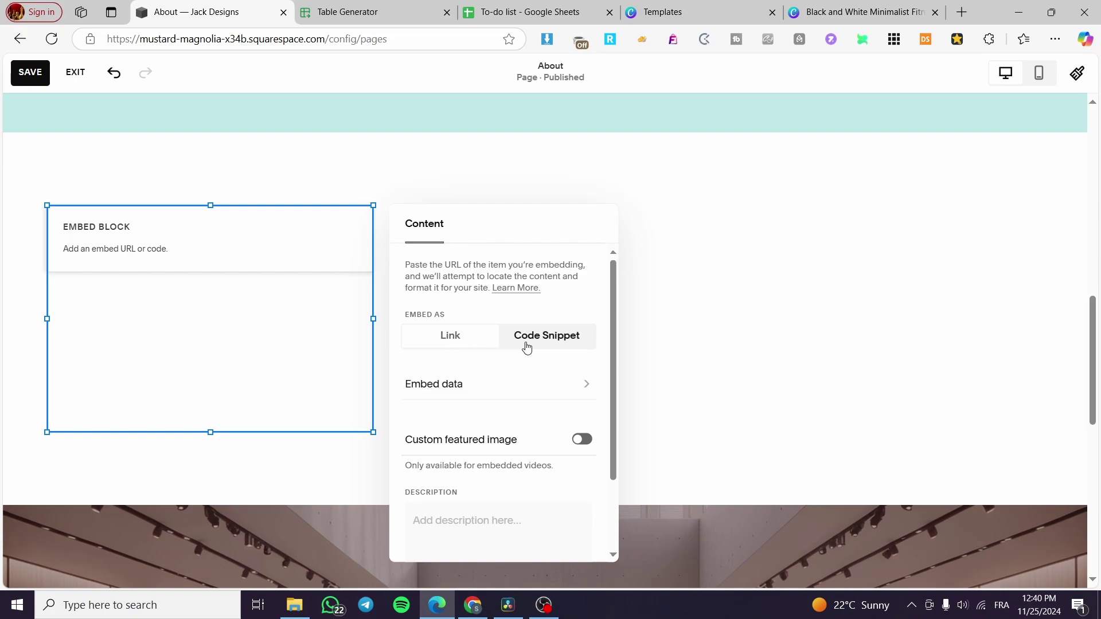
click(480, 389)
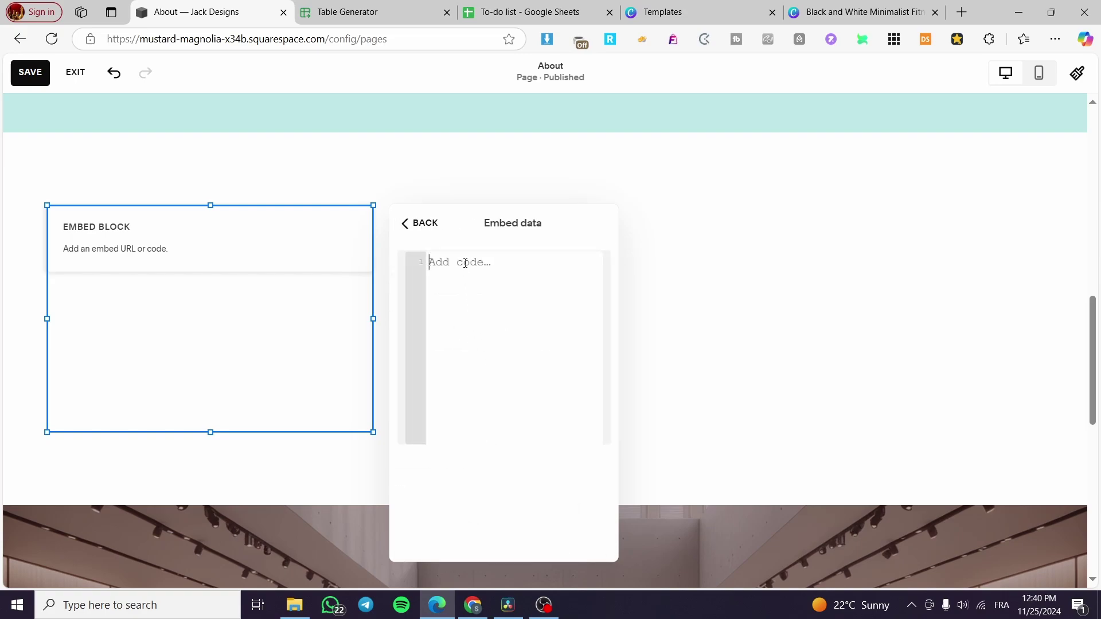
key(ctrl+v)
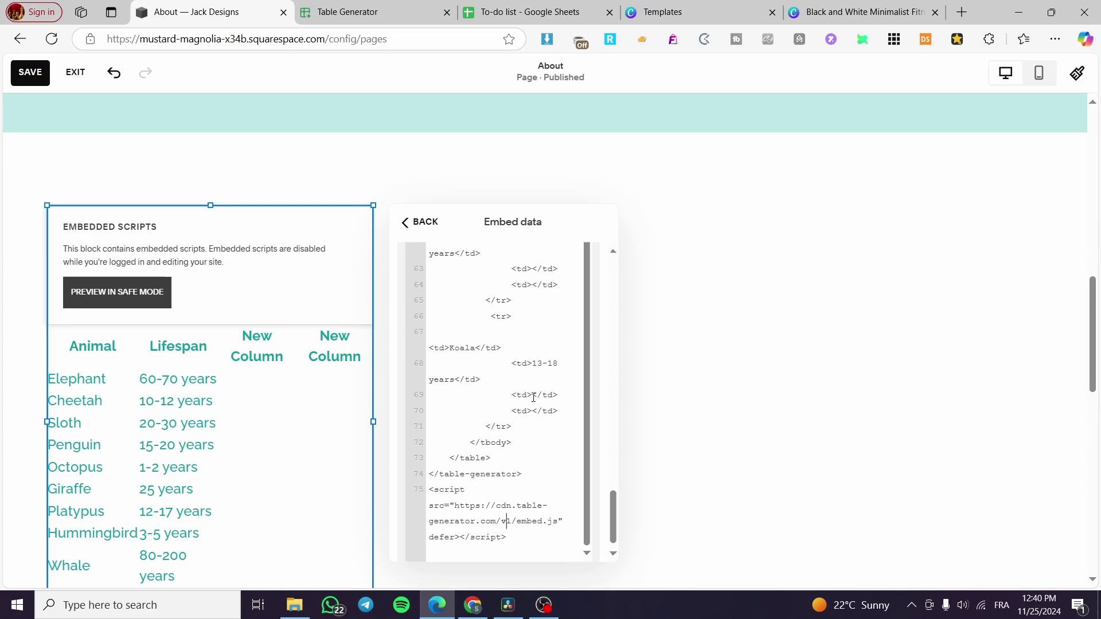
- Preview the embedded table in safe mode and close the block's content settings
scroll(327, 354, down, 5)
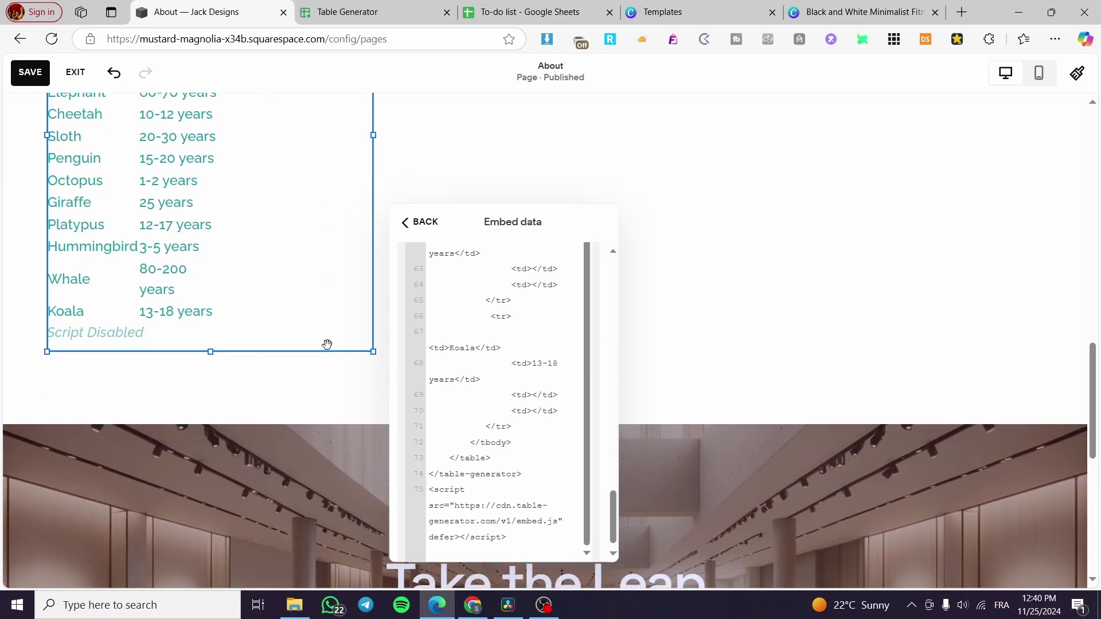
scroll(321, 342, up, 5)
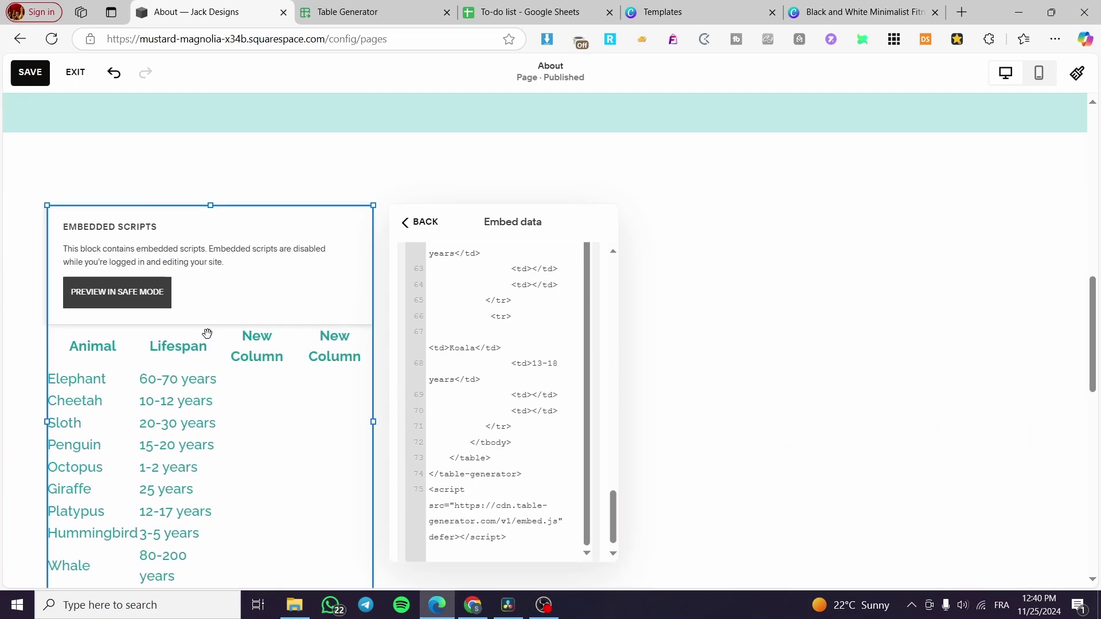
click(135, 298)
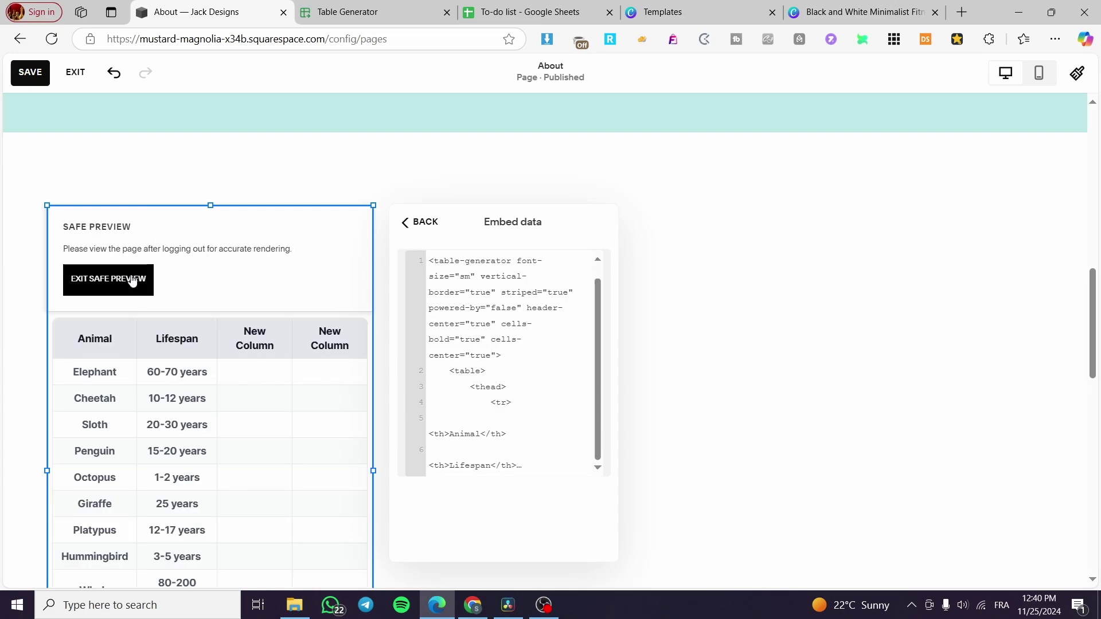
click(413, 224)
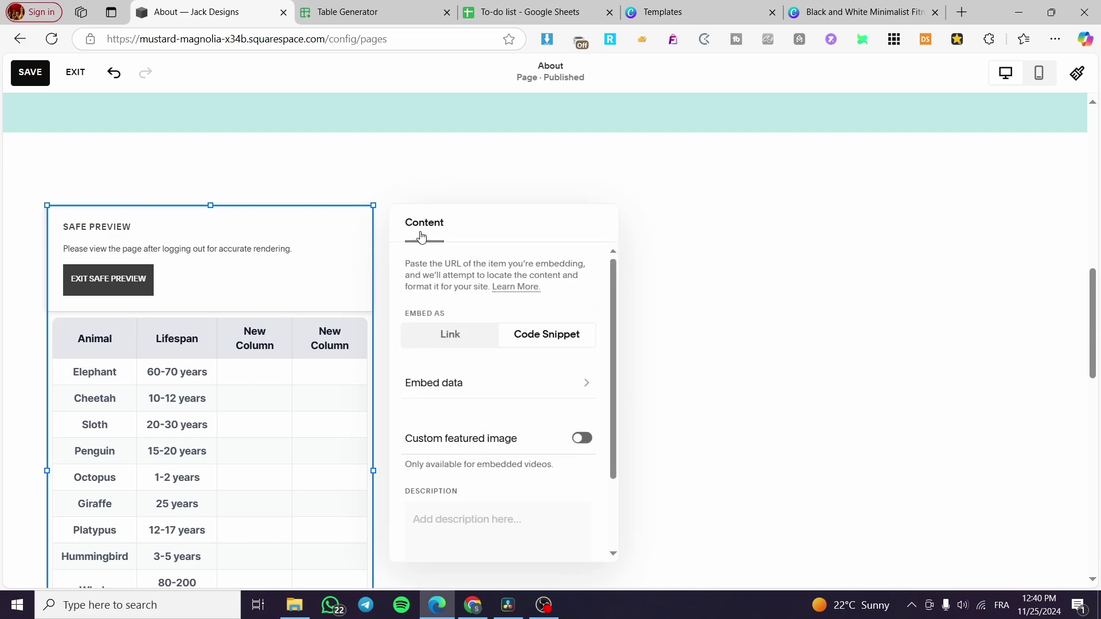
click(375, 437)
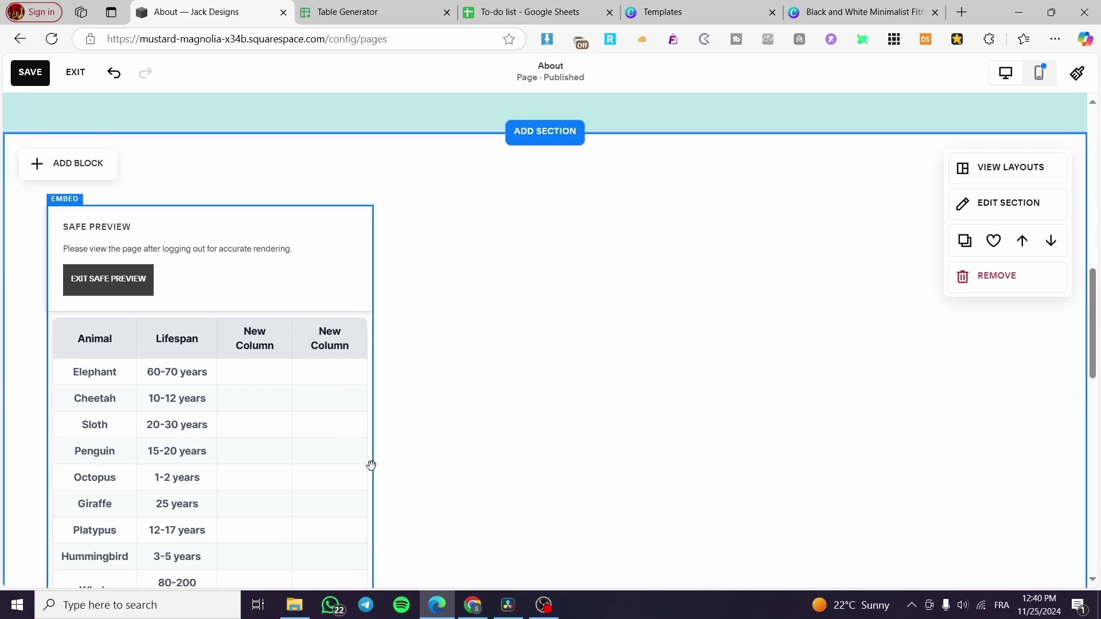
- Widen the embed block slightly by extending its right edge
click(371, 476)
drag(373, 471, 397, 410)
scroll(344, 364, down, 3)
scroll(241, 411, up, 2)
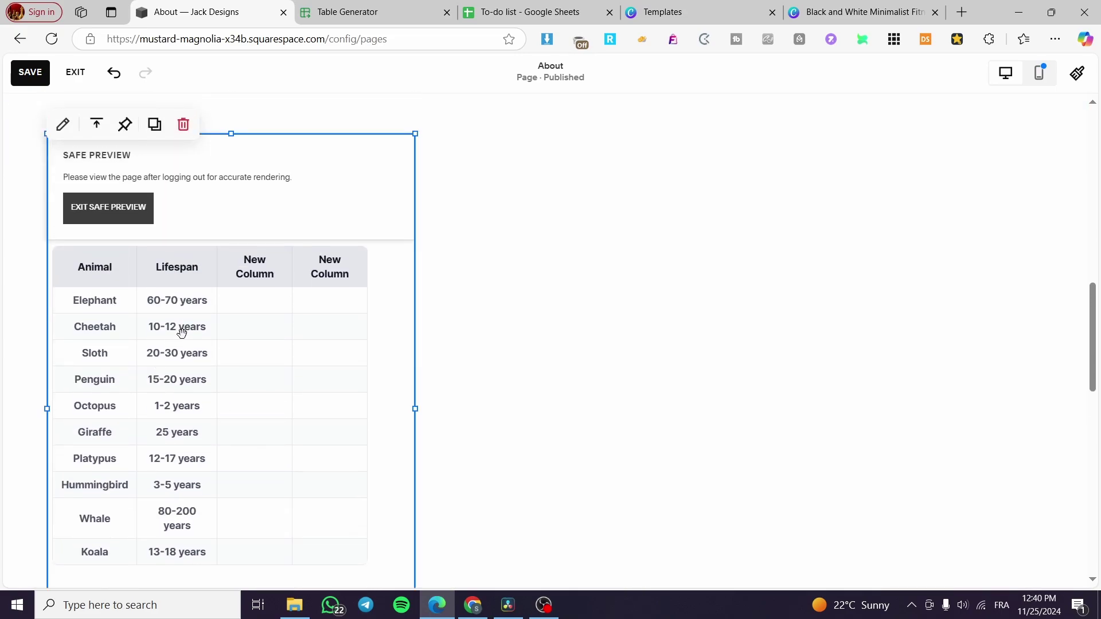
- Close the export dialog in Table Generator, return to the Squarespace About page and deselect the embed block
click(427, 10)
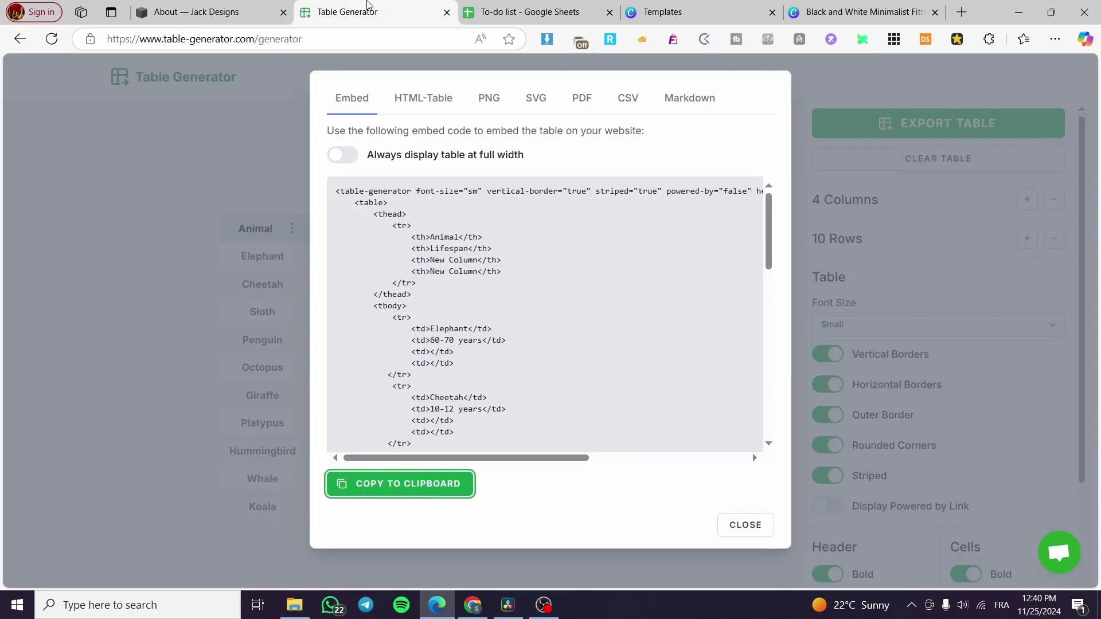
click(795, 129)
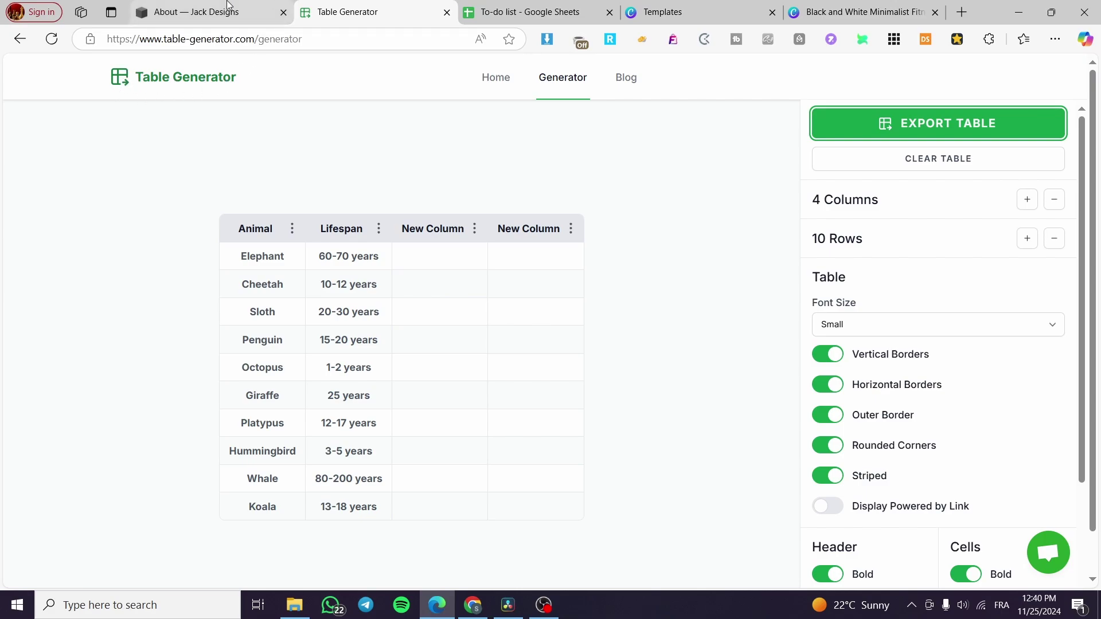
click(270, 21)
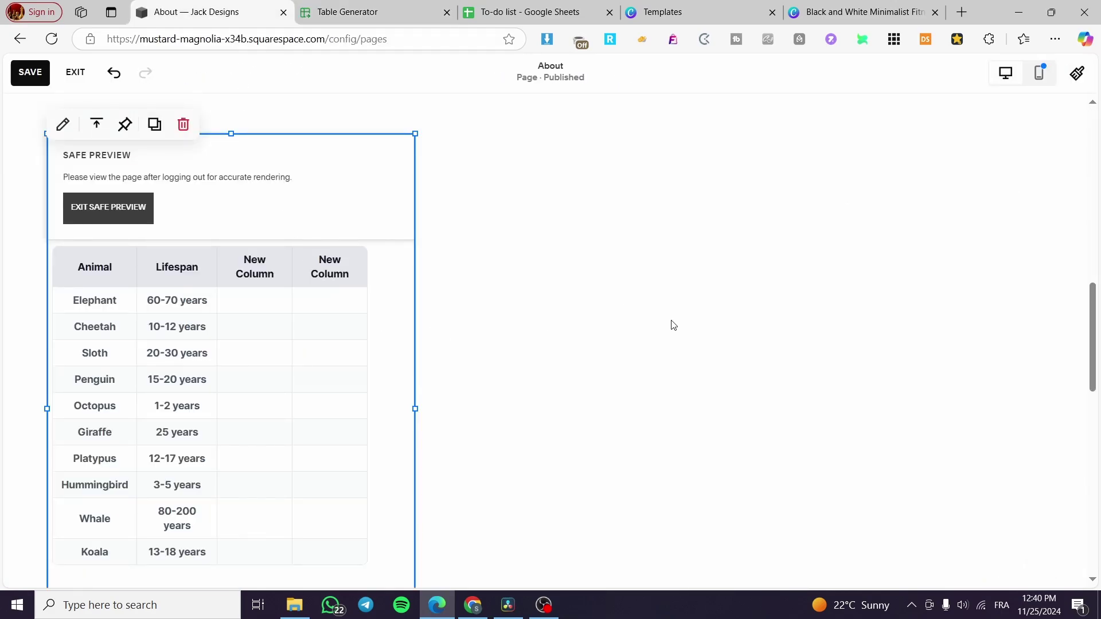
click(570, 317)
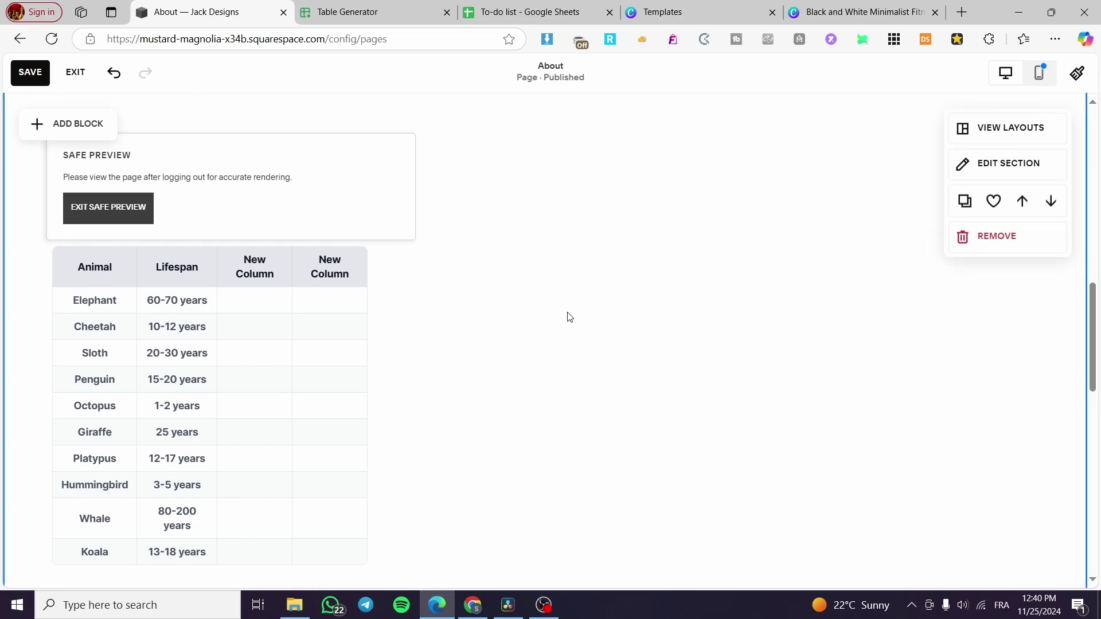